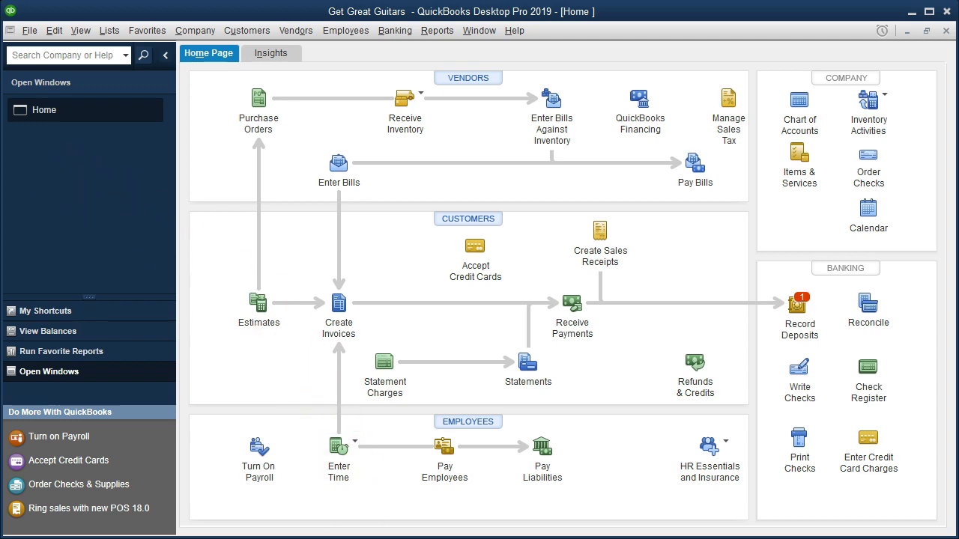
# - Switch to the Bank Rec workbook in Excel and review the January statement's opening balance, additions, withdrawals and closing balance
pyautogui.click(418, 537)
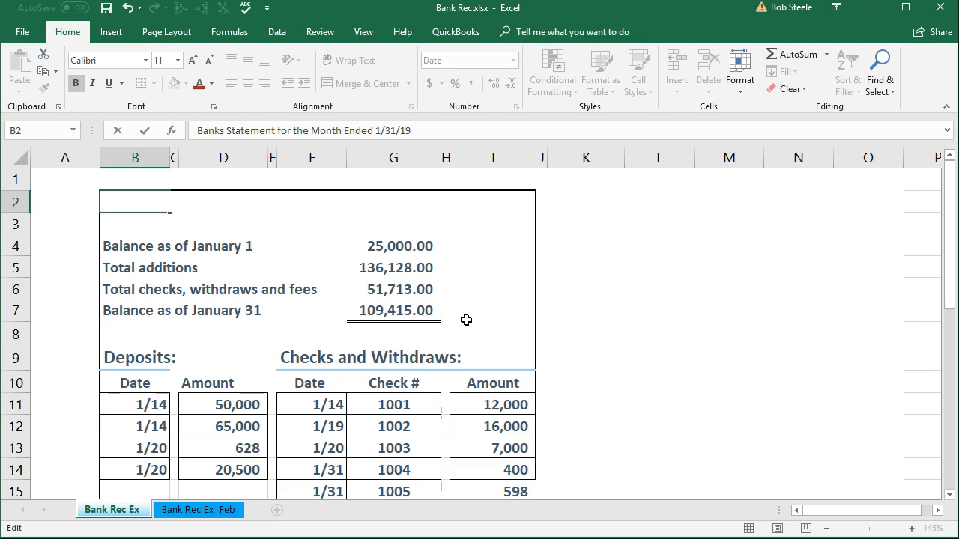
pyautogui.click(405, 250)
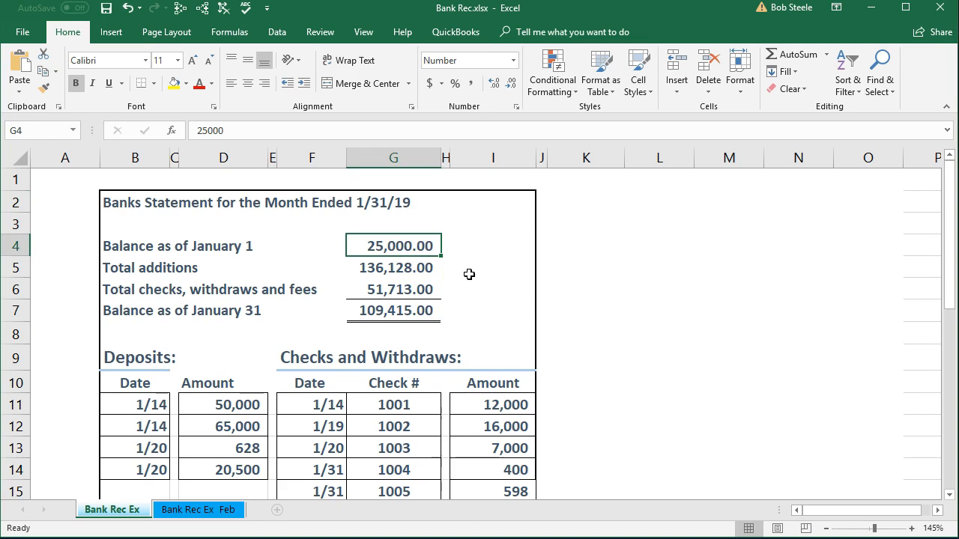
pyautogui.click(429, 268)
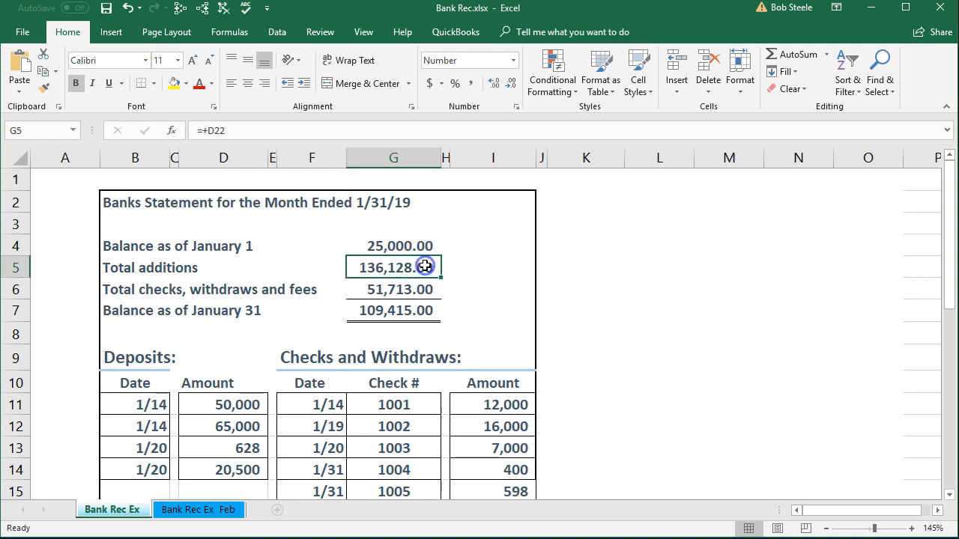
pyautogui.click(421, 293)
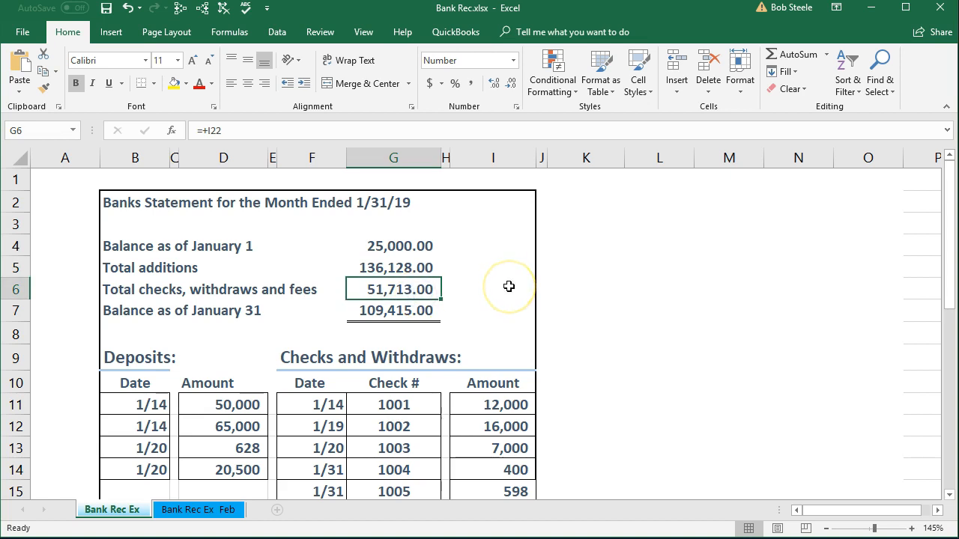
pyautogui.click(435, 313)
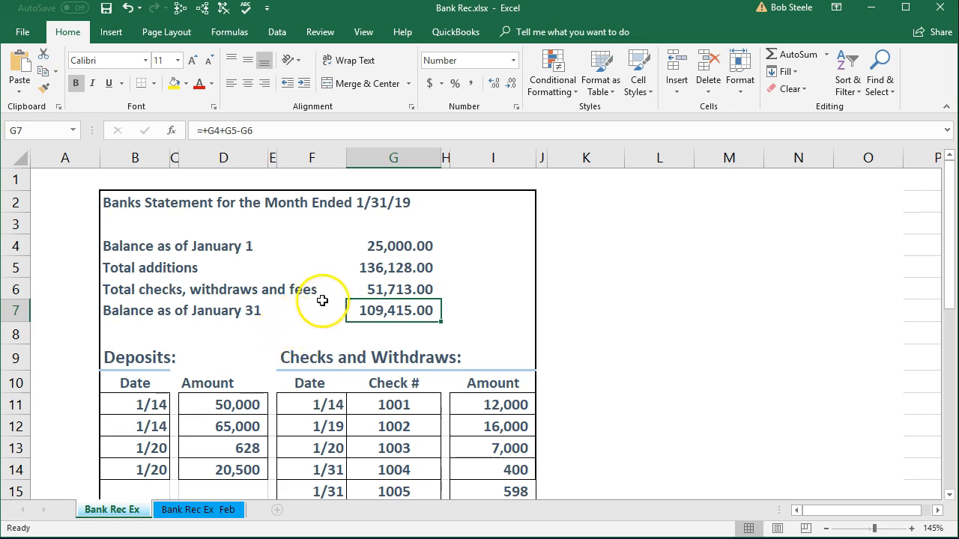
# - Check the sum of the deposit amounts in D11:D14 against the statement's total additions
pyautogui.click(367, 268)
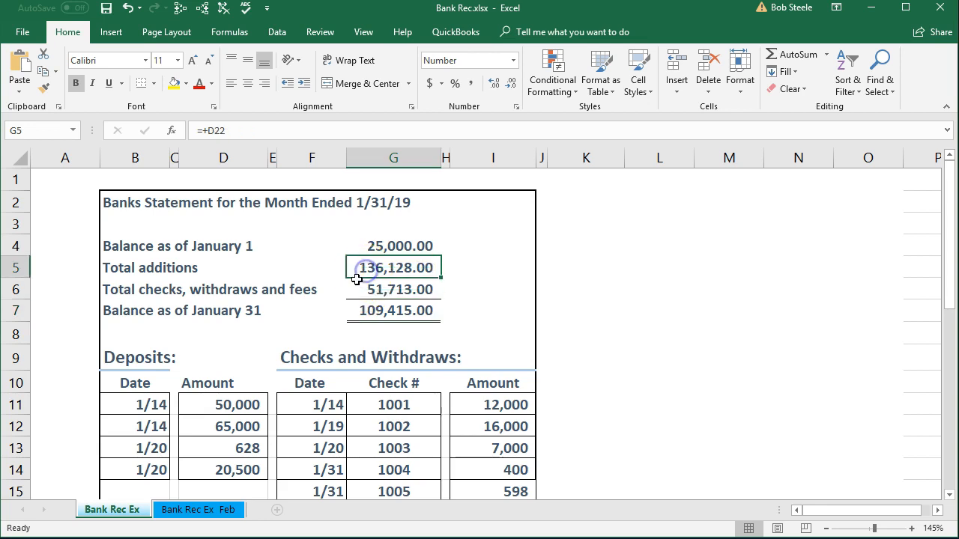
pyautogui.scroll(-1, 285, 371)
pyautogui.scroll(-1, 246, 364)
pyautogui.moveTo(231, 273); pyautogui.dragTo(234, 339)
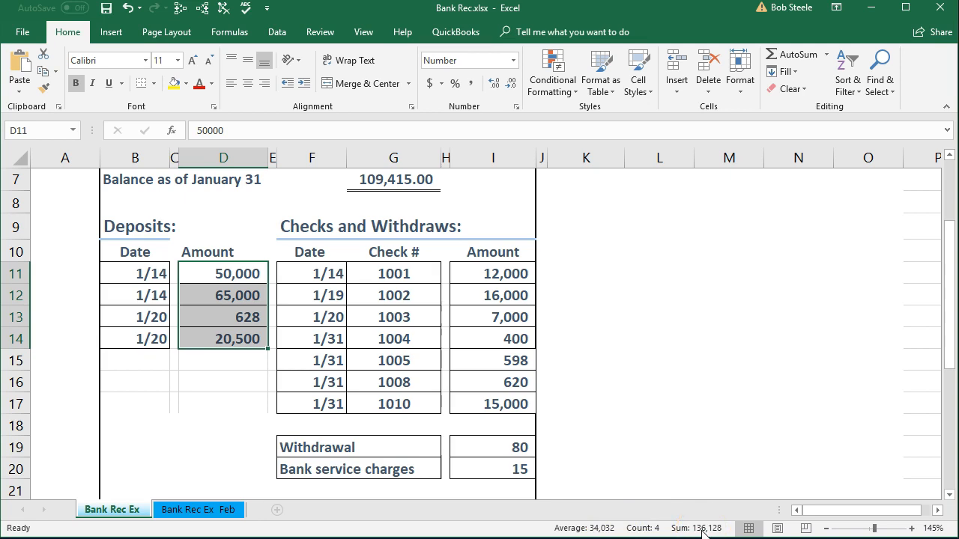
pyautogui.scroll(1, 587, 419)
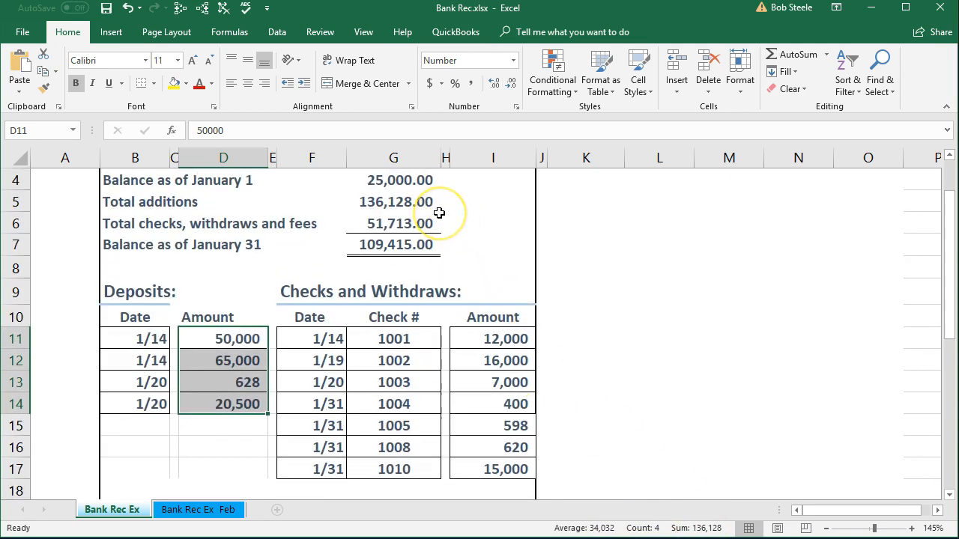
# - Check the sum of the check, withdrawal and service charge amounts in I11:I20 against the total checks, withdraws and fees
pyautogui.scroll(-1, 439, 213)
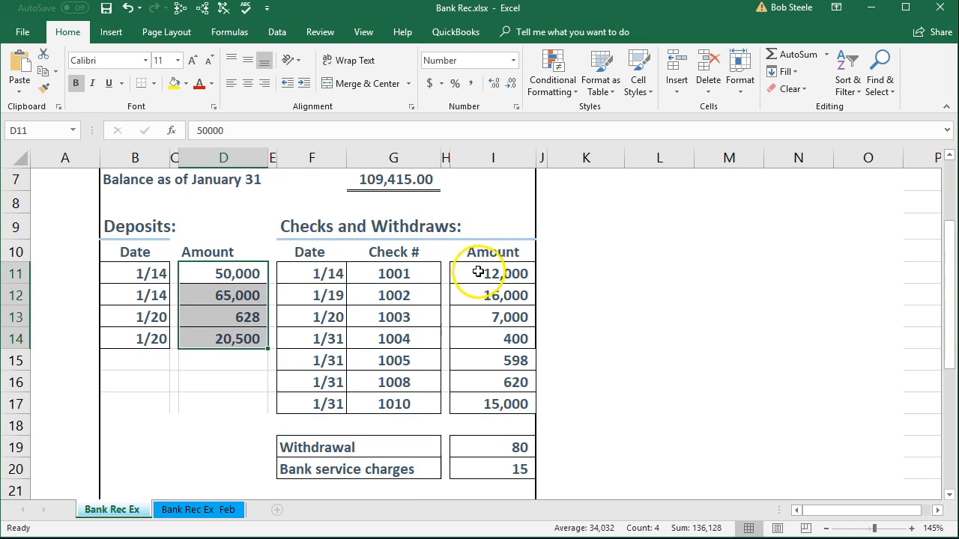
pyautogui.moveTo(475, 275); pyautogui.dragTo(499, 468)
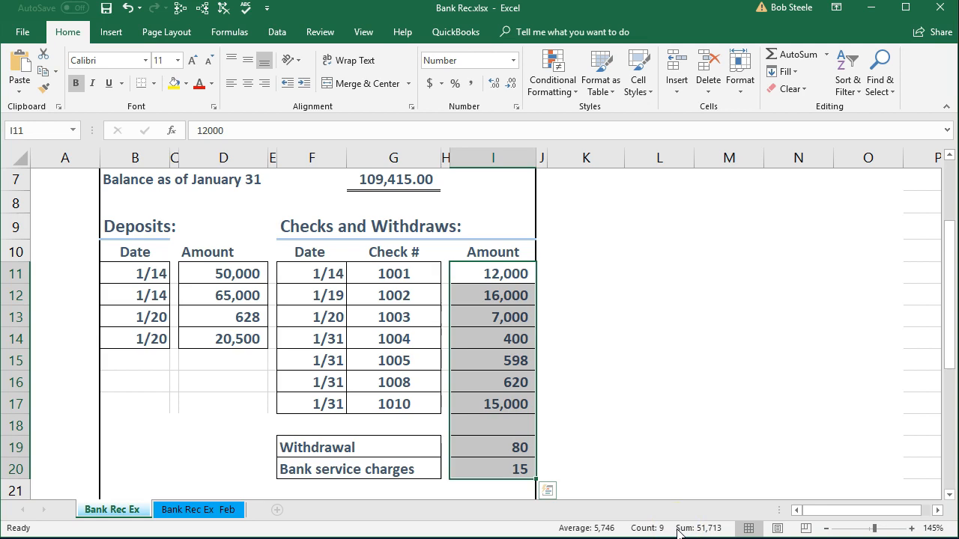
pyautogui.scroll(1, 594, 404)
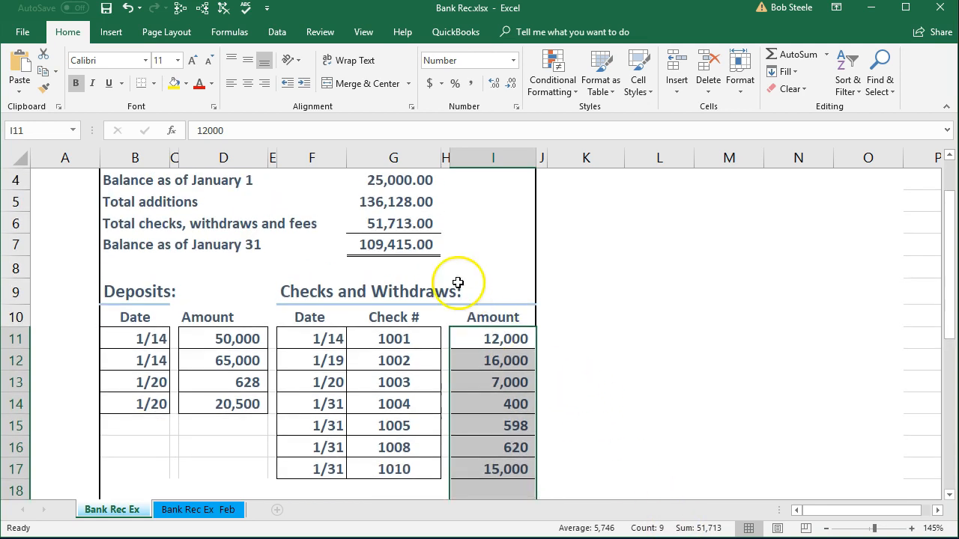
pyautogui.click(407, 223)
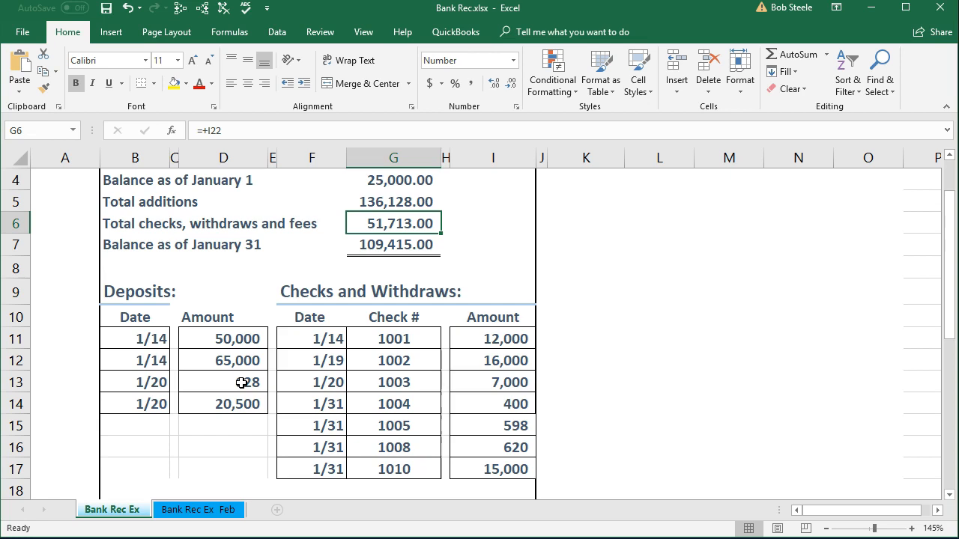
pyautogui.click(378, 378)
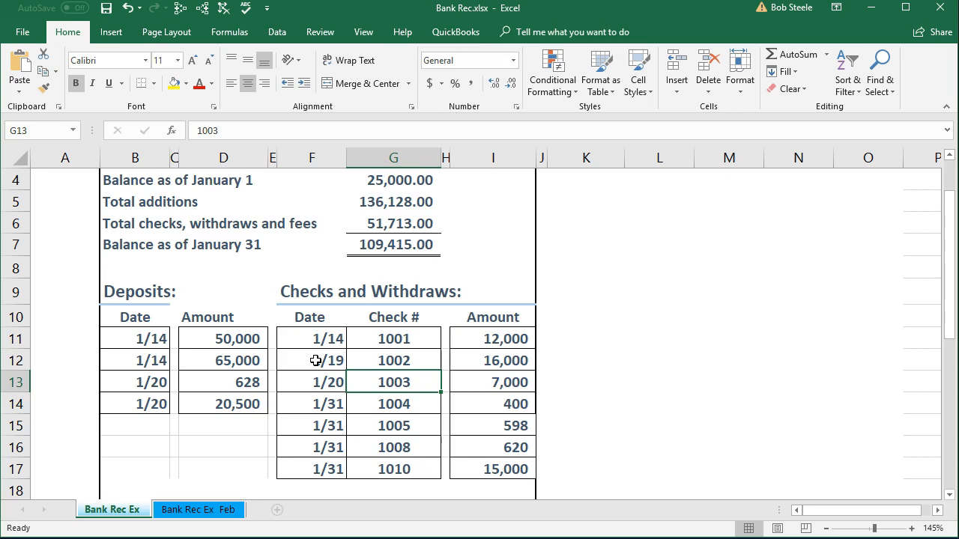
pyautogui.scroll(1, 315, 361)
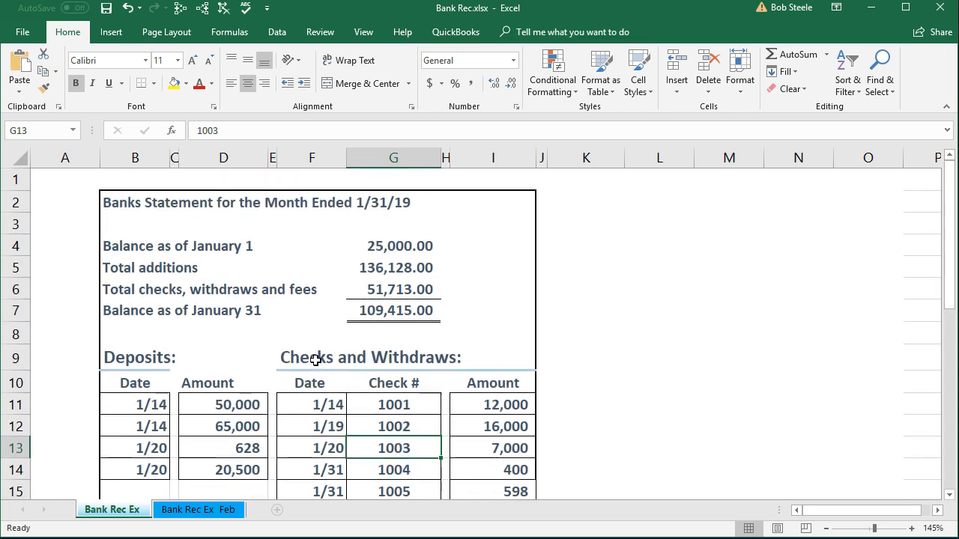
pyautogui.scroll(-1, 316, 360)
pyautogui.click(315, 360)
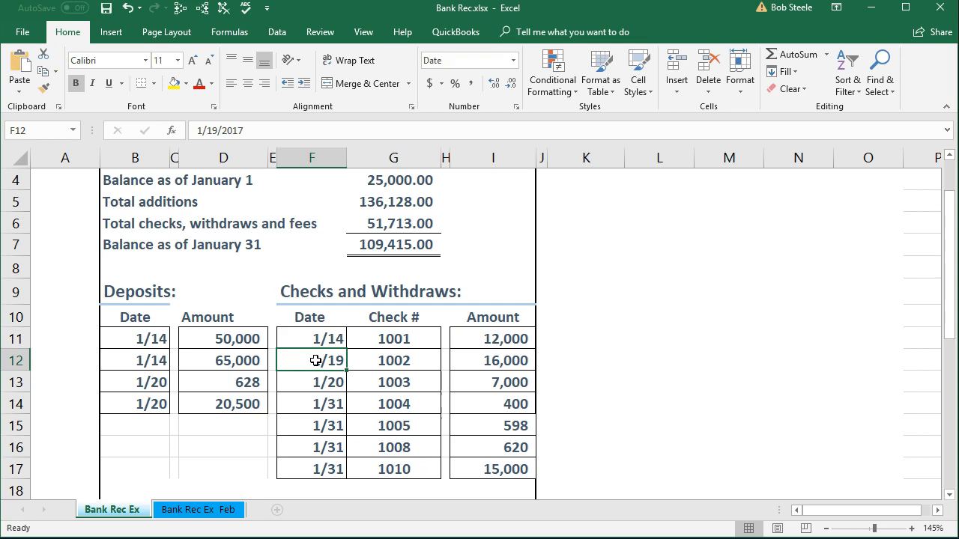
pyautogui.click(315, 361)
pyautogui.scroll(1, 316, 366)
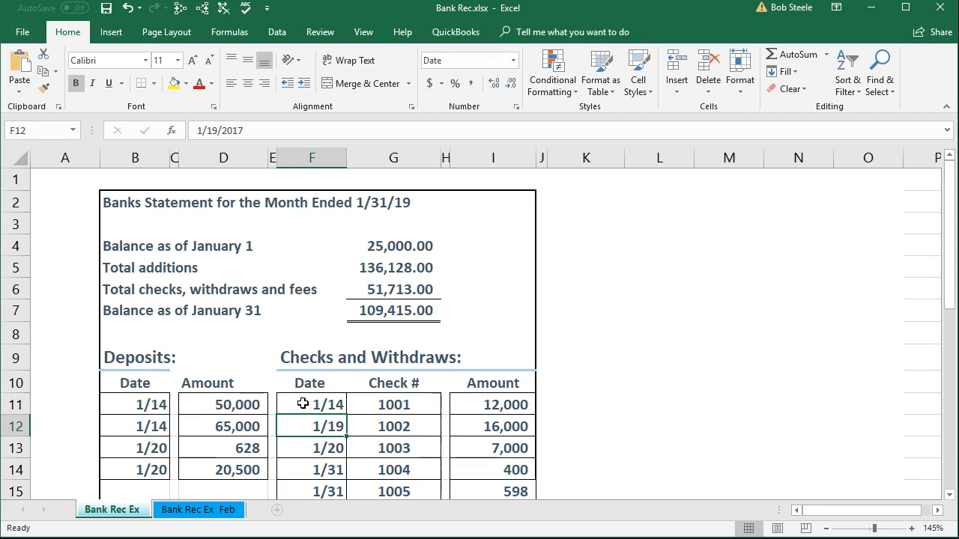
# - Go through the statement's individual deposit amounts one by one, from D11 to D14
pyautogui.scroll(-1, 303, 400)
pyautogui.click(245, 340)
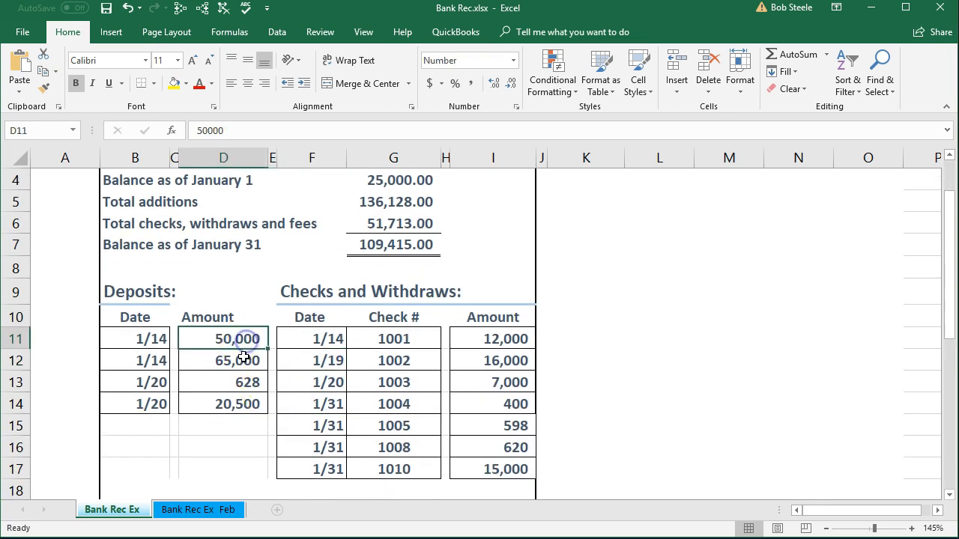
pyautogui.click(241, 361)
pyautogui.click(238, 382)
pyautogui.click(235, 403)
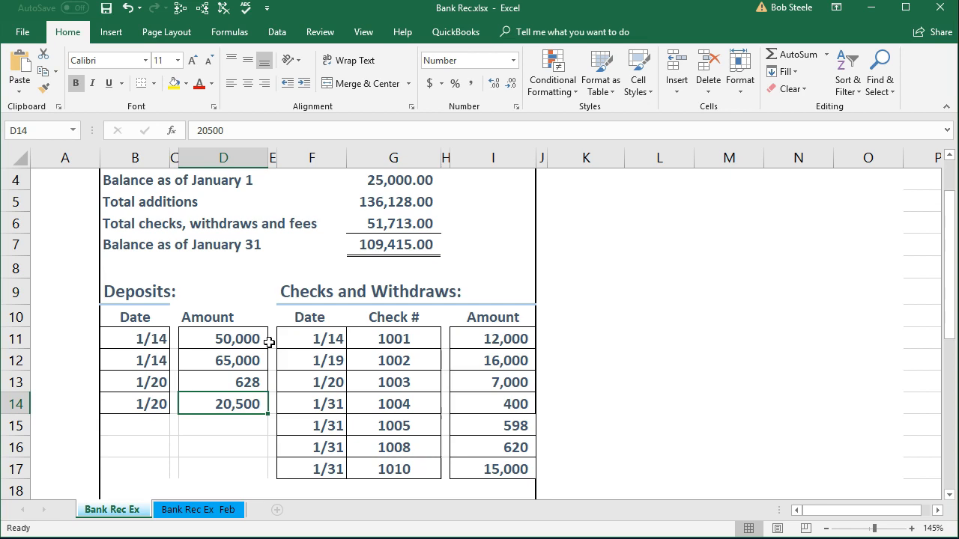
# - Review the statement's January 1 balance and total additions together with the deposit and check listings
pyautogui.scroll(1, 269, 342)
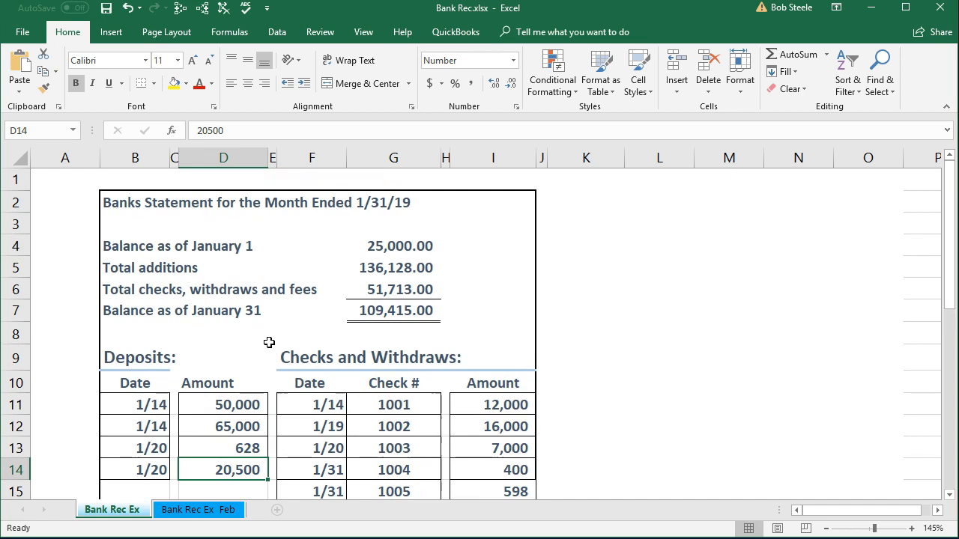
pyautogui.click(367, 251)
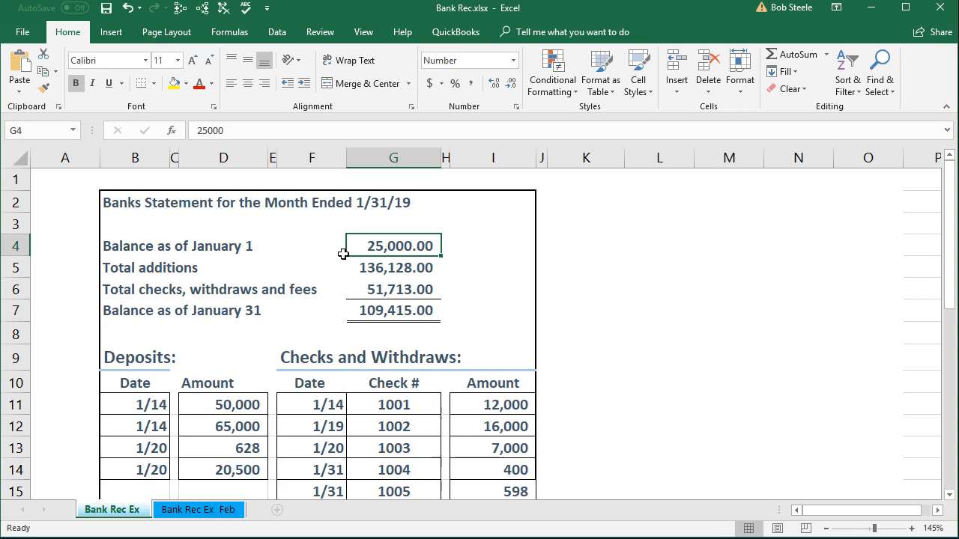
pyautogui.scroll(-1, 345, 270)
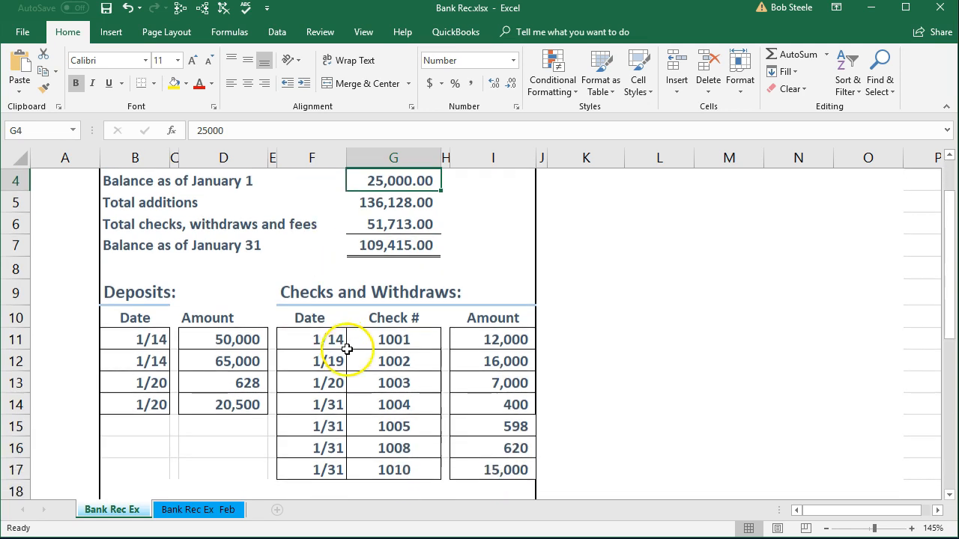
pyautogui.click(349, 202)
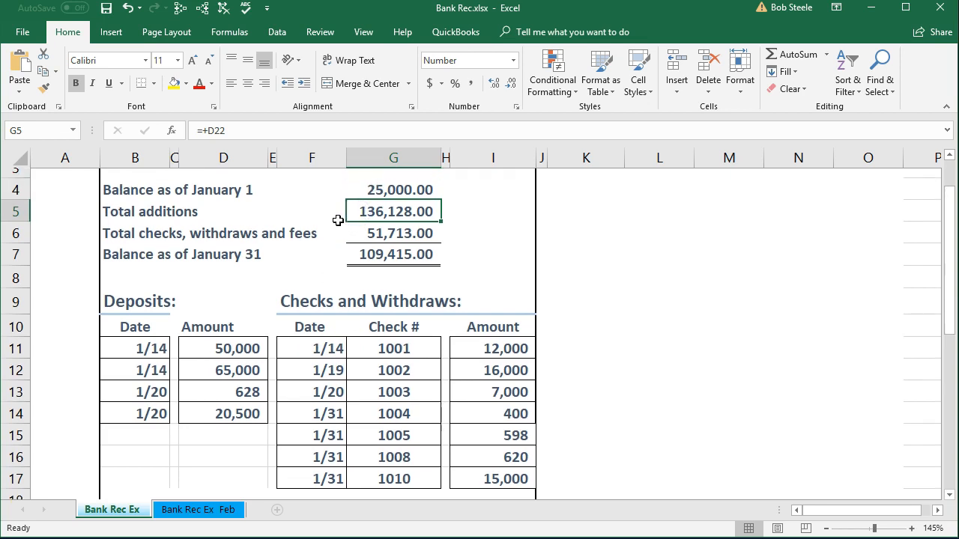
pyautogui.scroll(1, 344, 202)
pyautogui.click(351, 244)
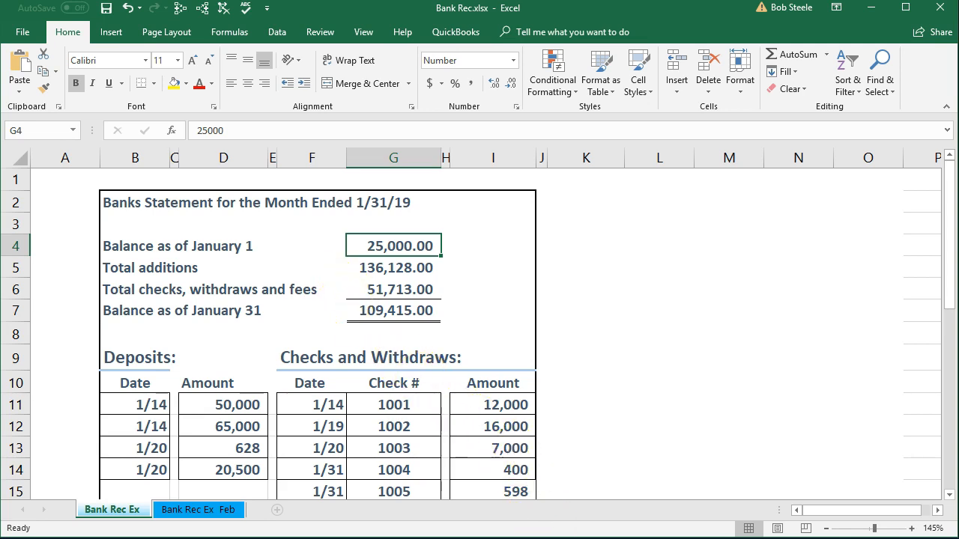
# - Switch to QuickBooks and start a new bank reconciliation
pyautogui.click(555, 538)
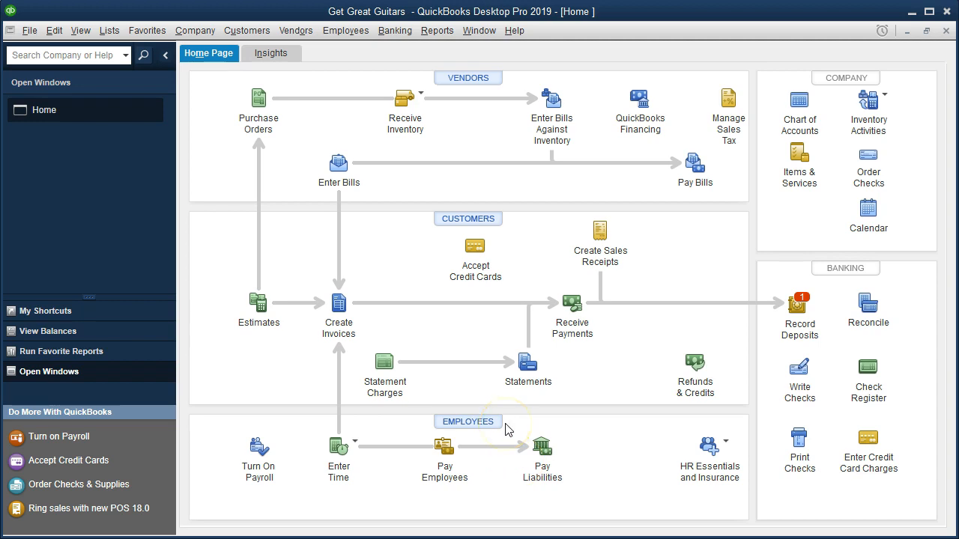
pyautogui.click(395, 31)
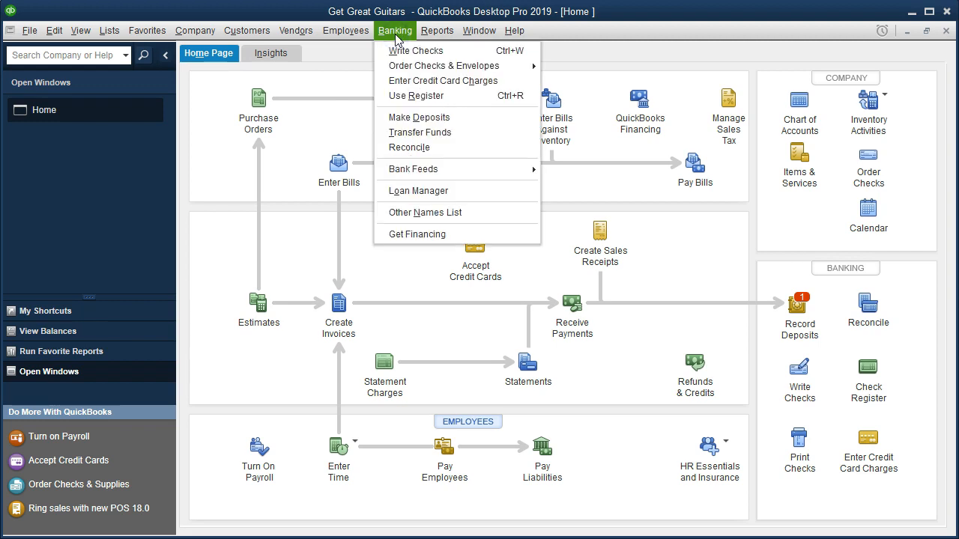
pyautogui.click(451, 153)
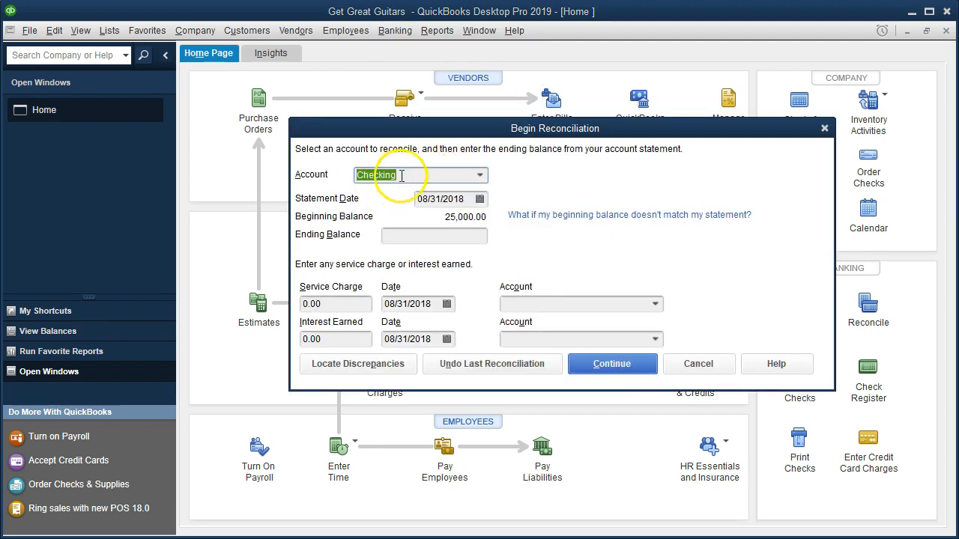
# - Keep Checking as the account to reconcile and set the statement date to 01/31/2019
pyautogui.click(480, 175)
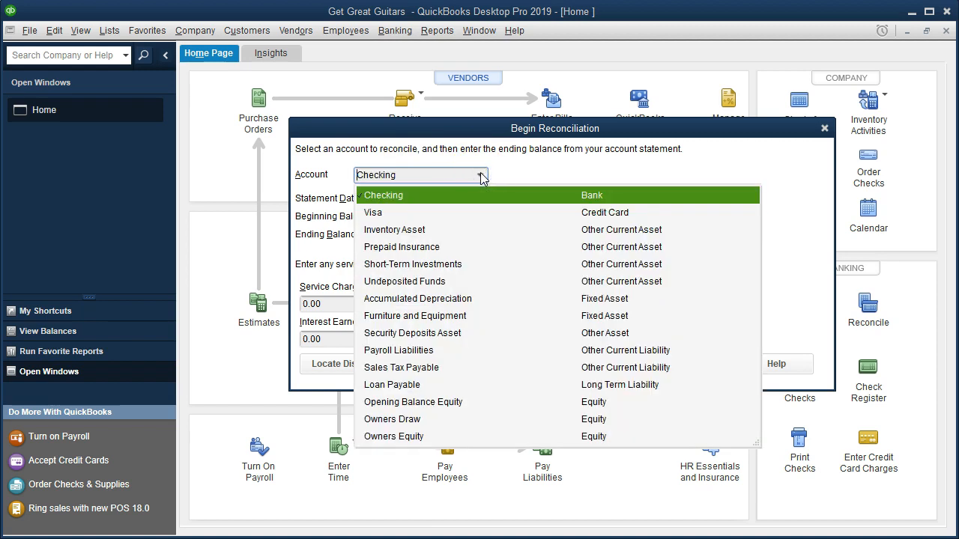
pyautogui.click(480, 175)
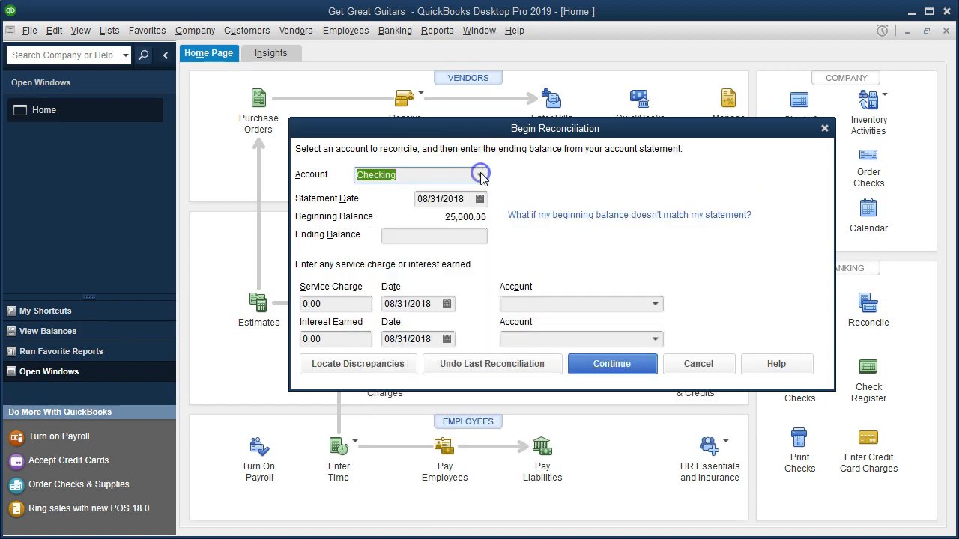
pyautogui.press('Tab')
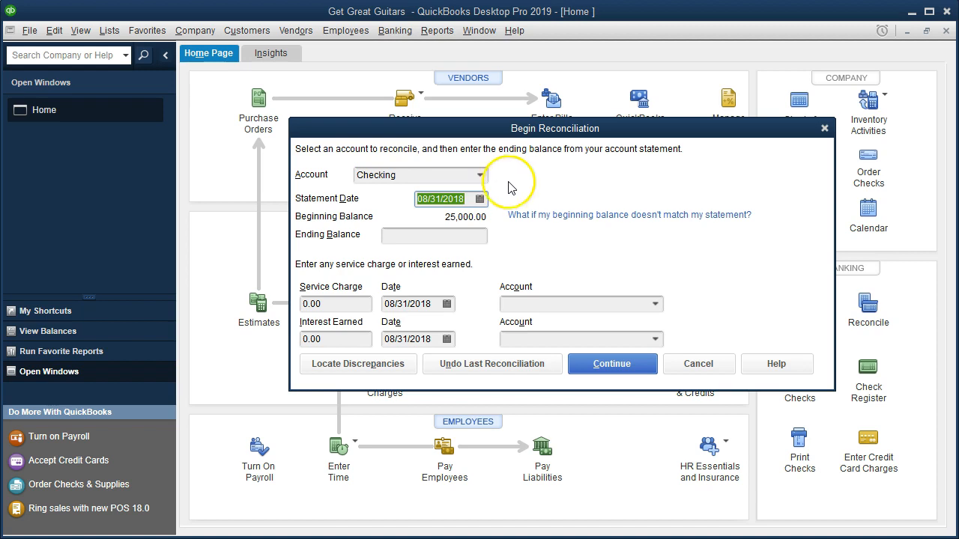
pyautogui.write('01')
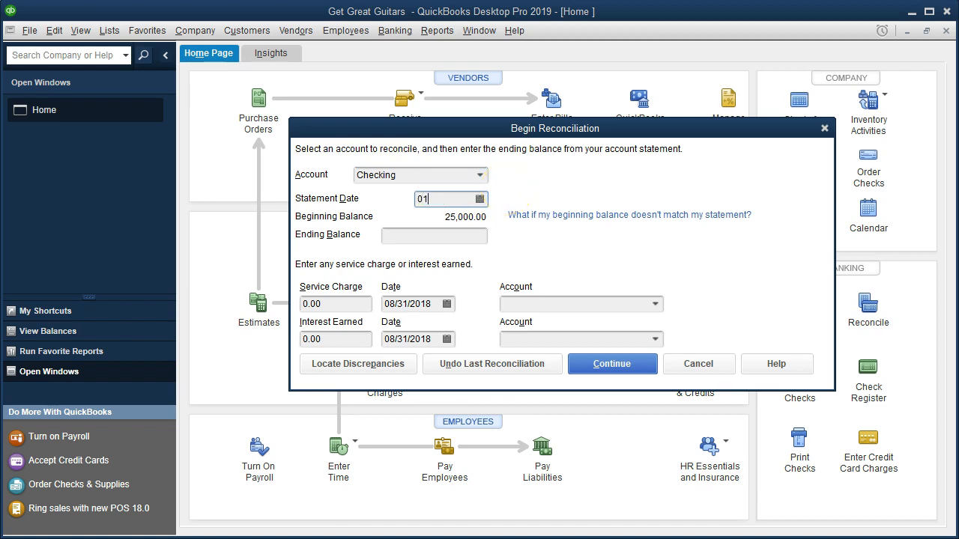
pyautogui.write('/31/2019')
pyautogui.press('Tab')
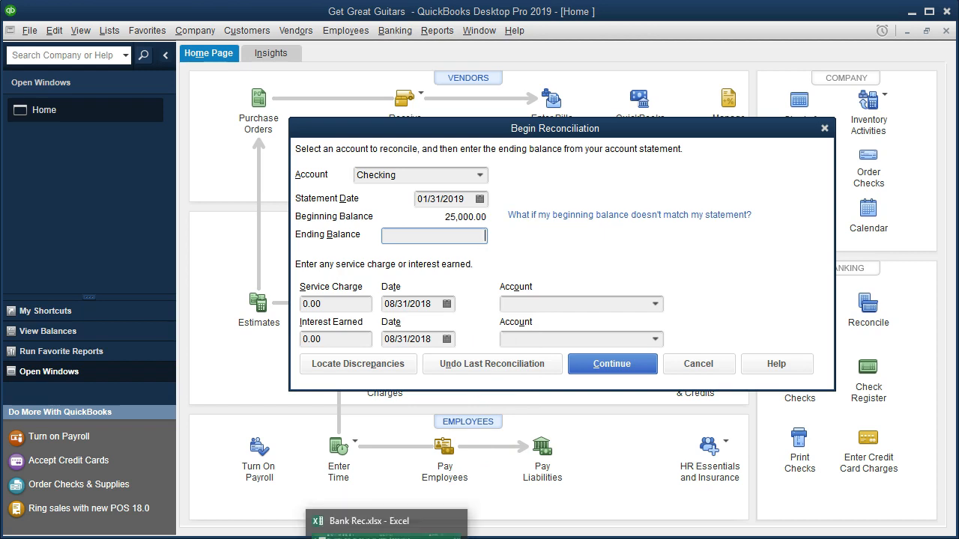
# - Switch to the Bank Rec workbook in Excel to compare the January 1 balance with QuickBooks and look up the January 31 balance
pyautogui.click(386, 536)
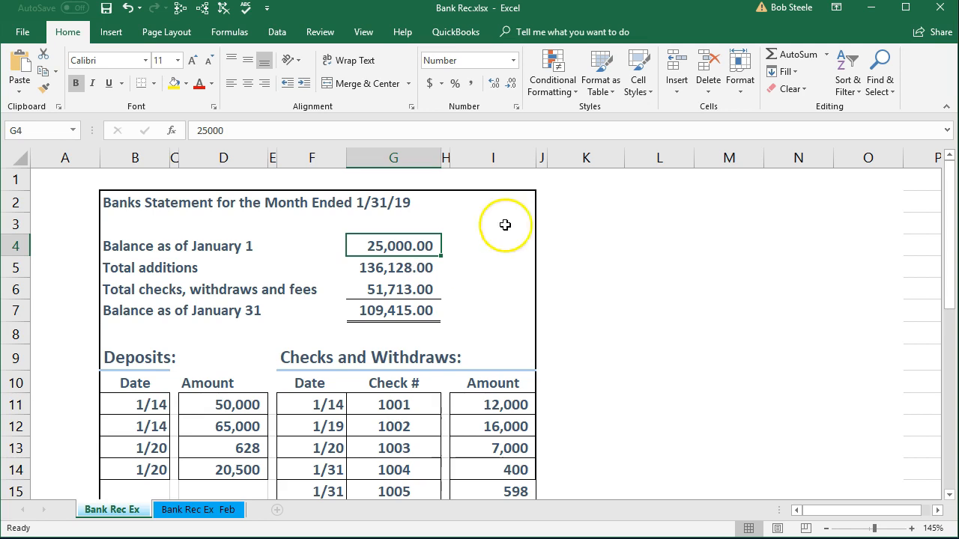
pyautogui.click(871, 9)
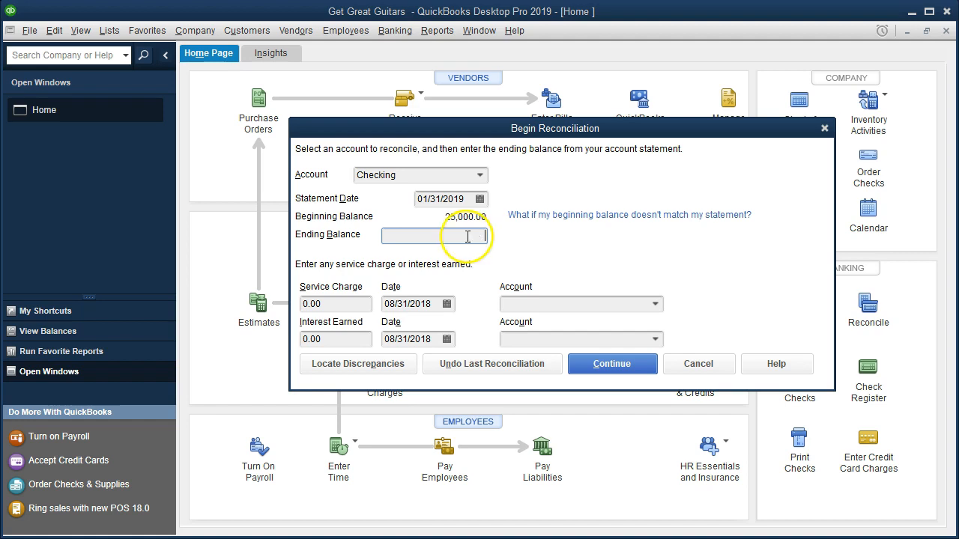
pyautogui.click(454, 538)
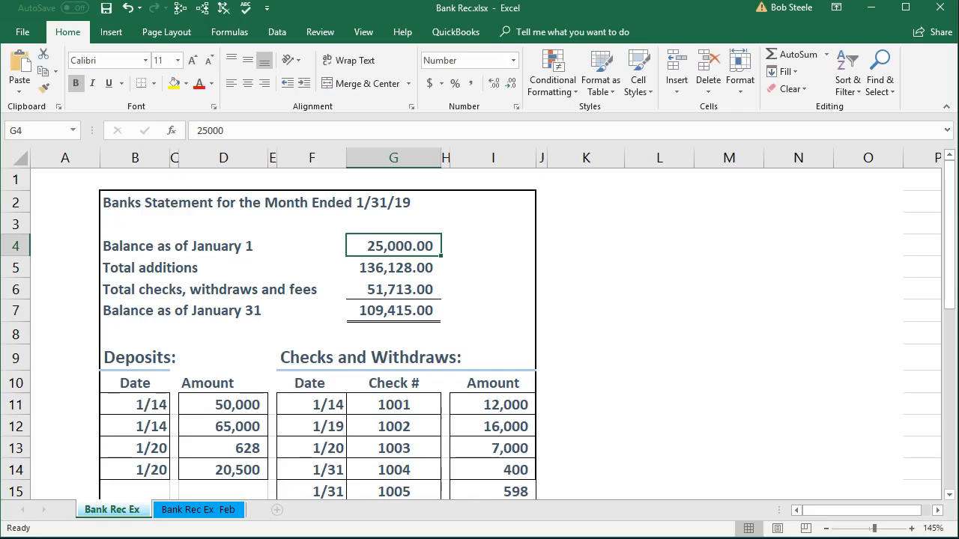
pyautogui.click(414, 314)
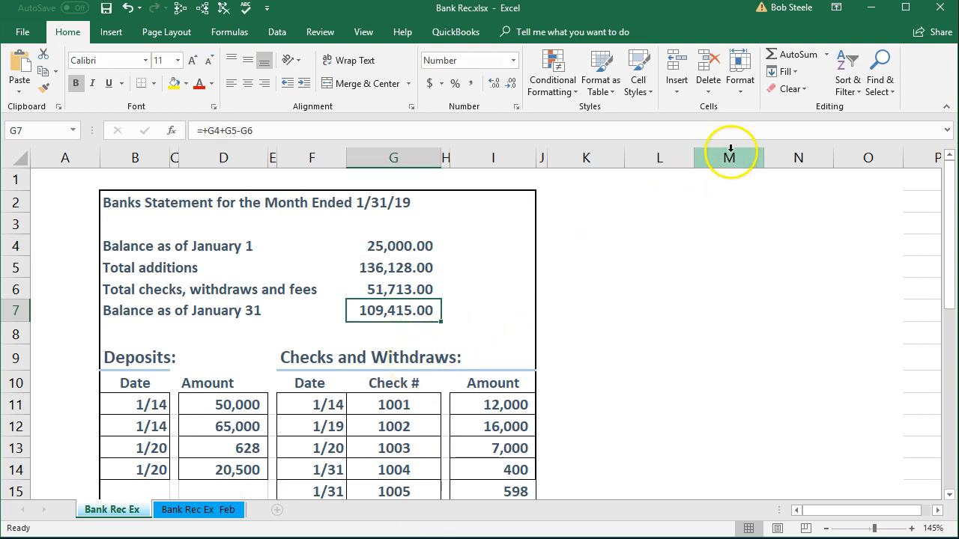
# - Switch back to QuickBooks and set the ending balance to 109,415 in the Begin Reconciliation dialog
pyautogui.click(872, 10)
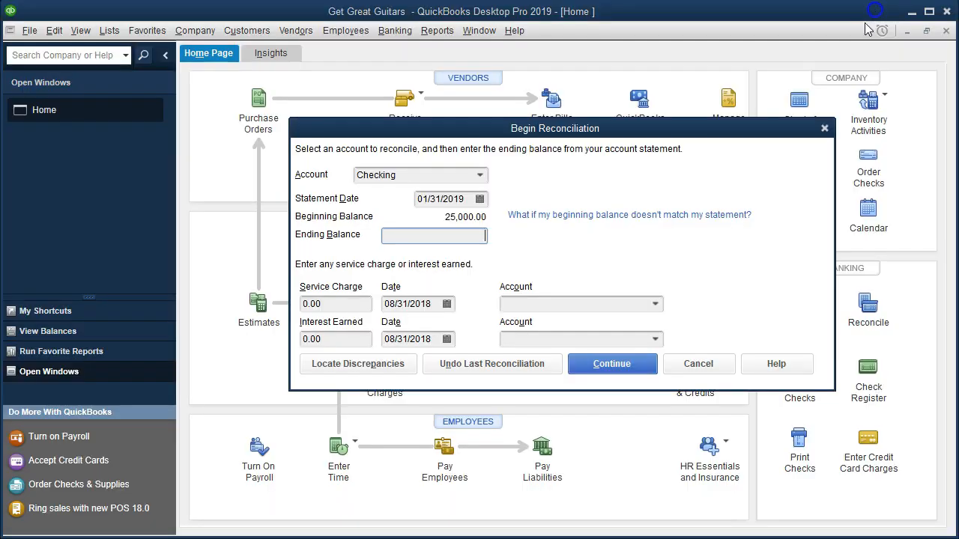
pyautogui.click(471, 234)
pyautogui.write('109')
pyautogui.click(434, 537)
pyautogui.click(413, 537)
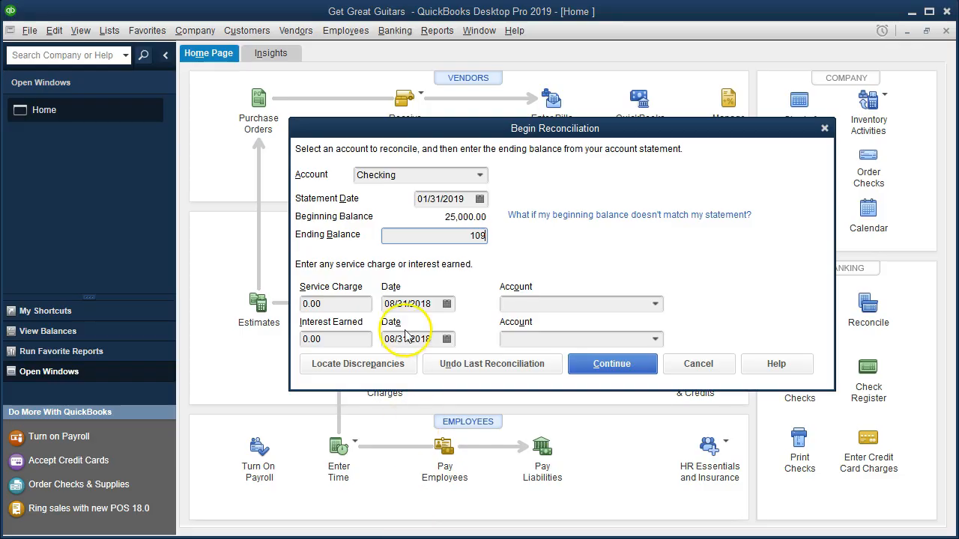
pyautogui.write('415')
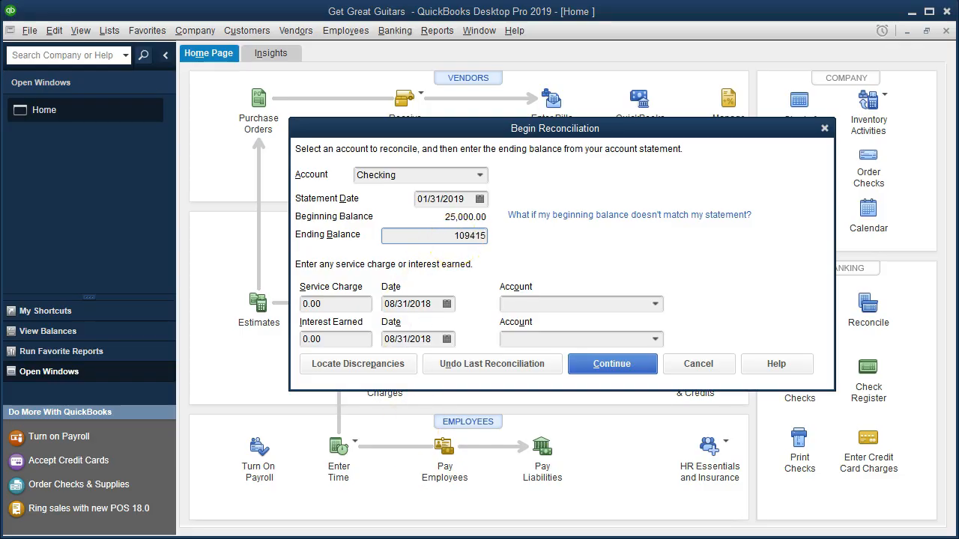
# - Review the service charge and interest earned fields, and look up the bank service charges on the statement in the Excel workbook
pyautogui.click(350, 306)
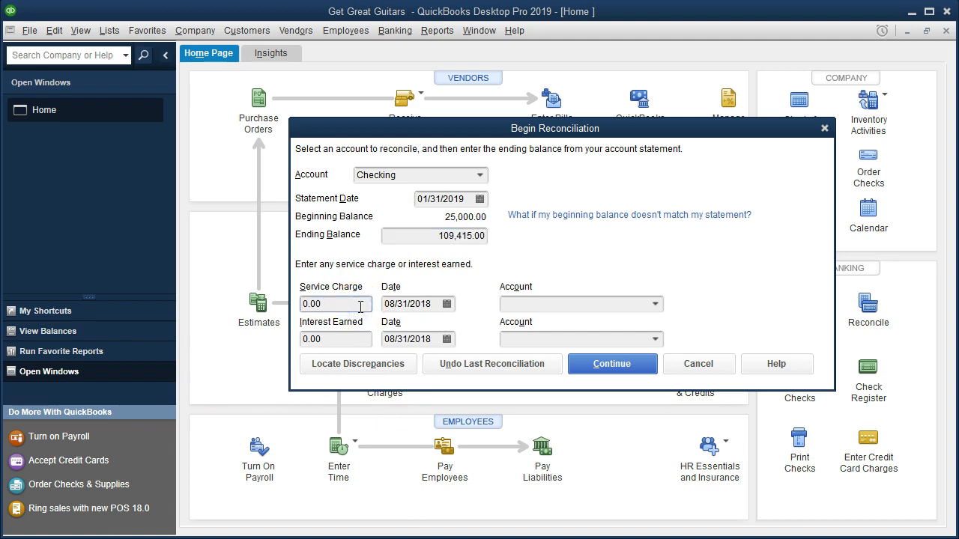
pyautogui.click(318, 339)
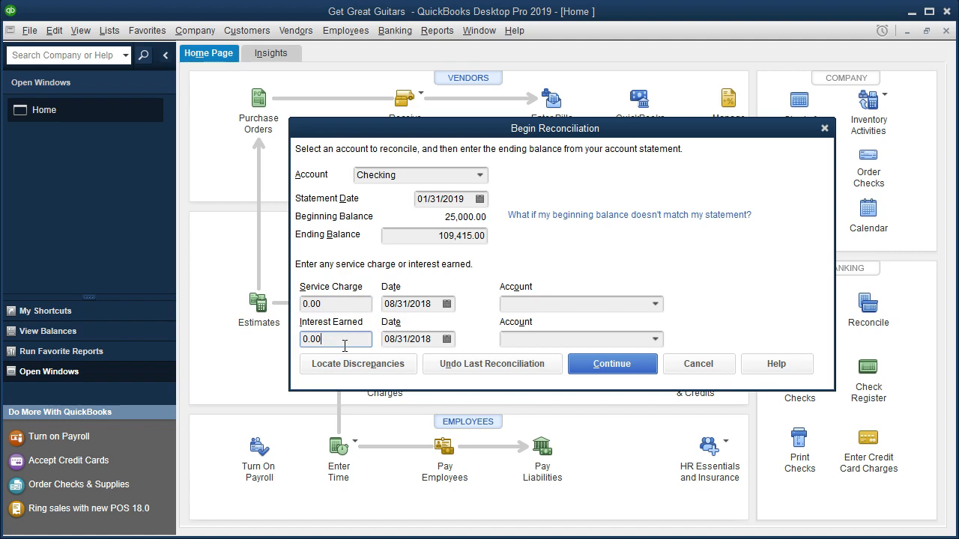
pyautogui.click(346, 304)
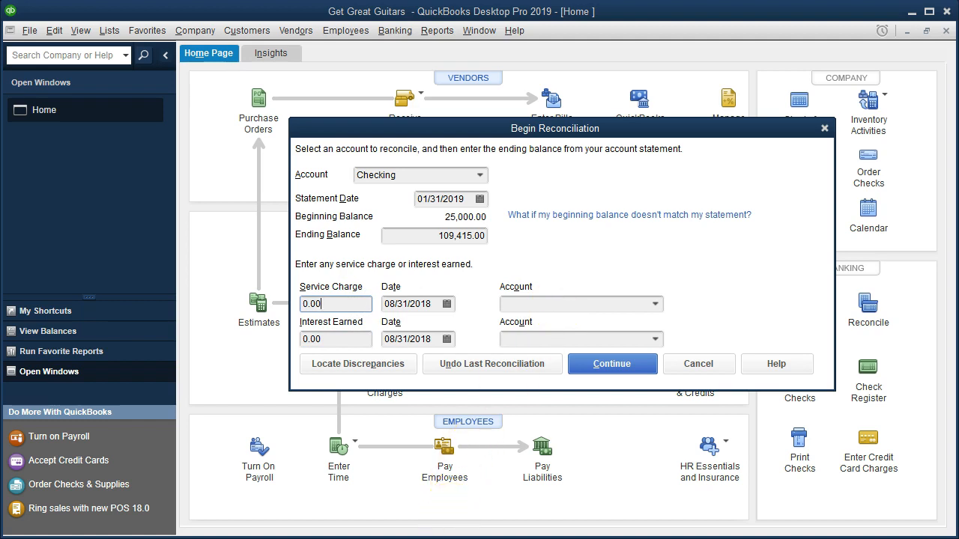
pyautogui.click(385, 524)
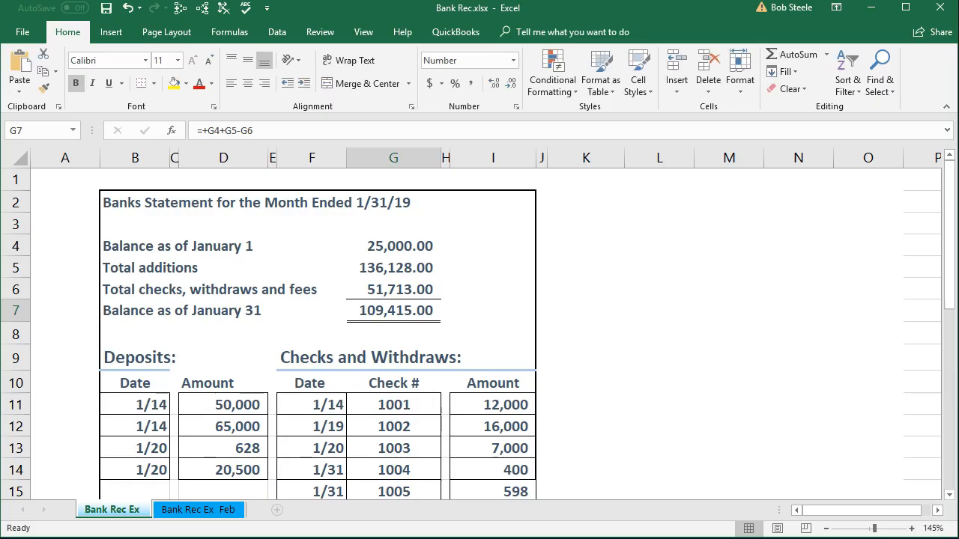
pyautogui.scroll(-2, 589, 365)
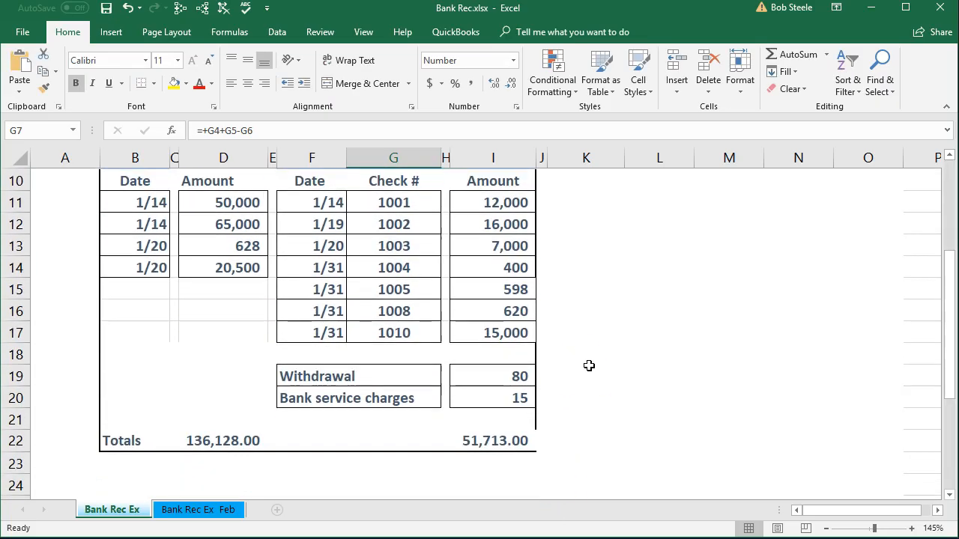
pyautogui.click(520, 400)
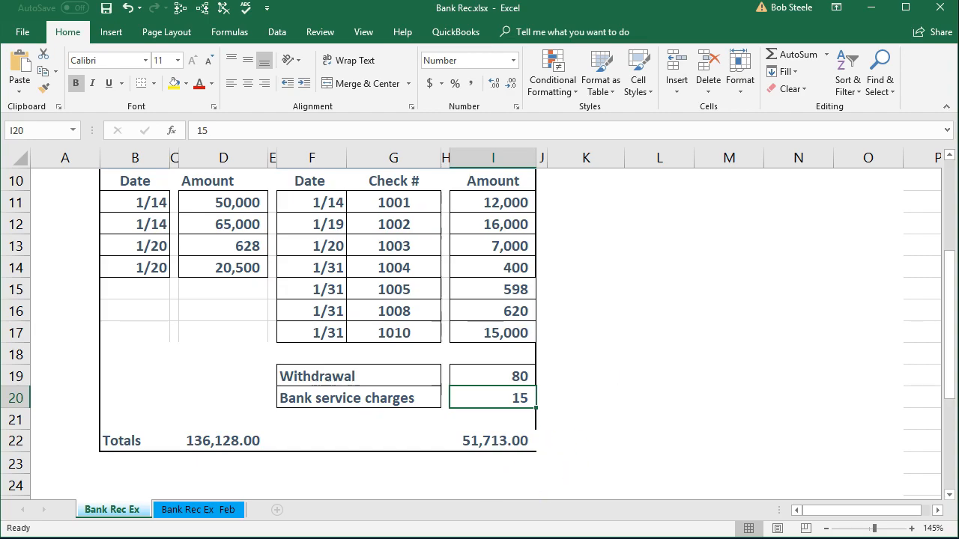
# - Switch to QuickBooks, leave the service charge and interest earned at 0.00, and continue to the Checking reconciliation's transaction lists
pyautogui.click(404, 538)
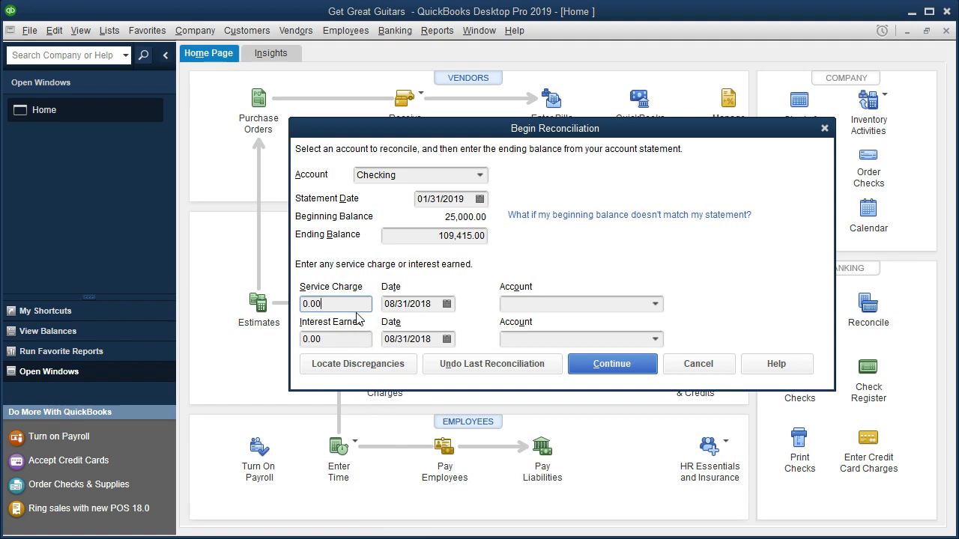
pyautogui.click(341, 338)
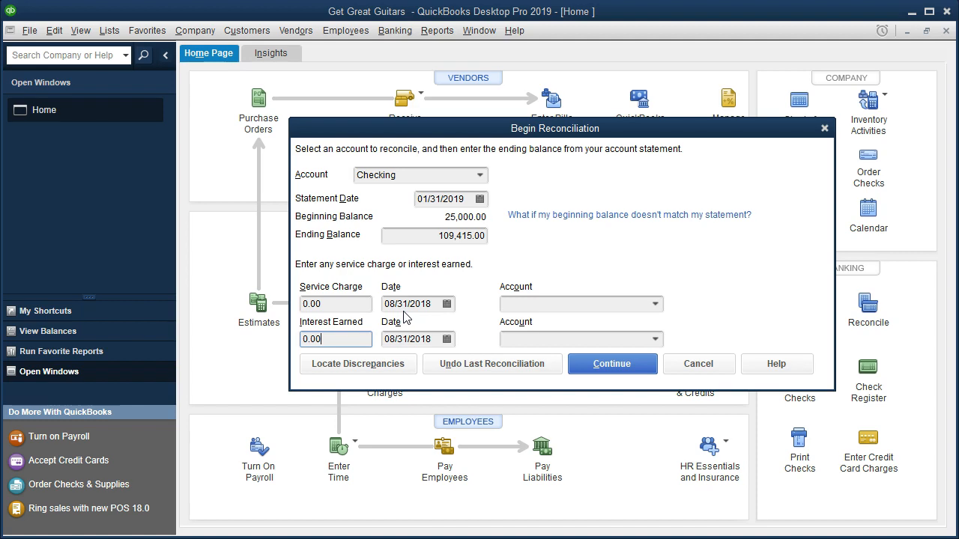
pyautogui.click(628, 375)
pyautogui.click(628, 375)
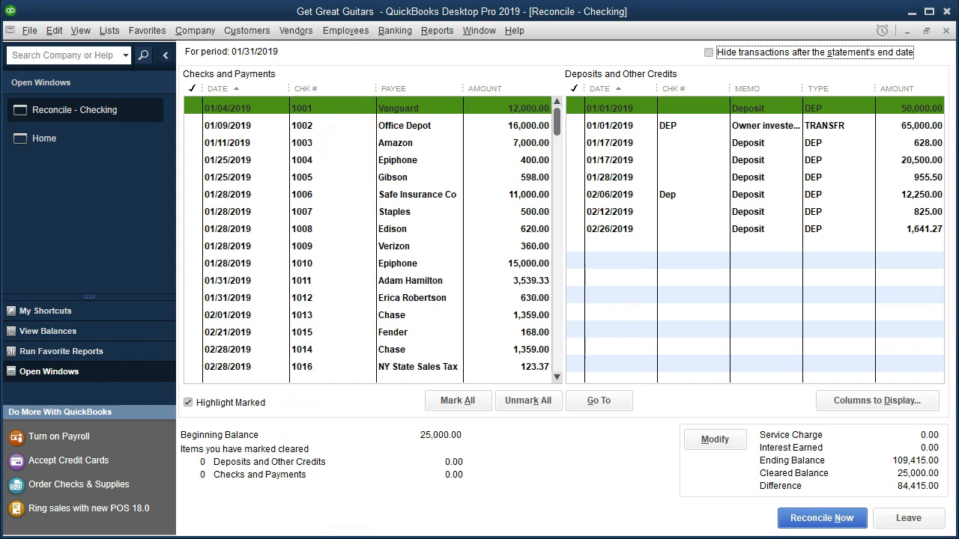
# - Compare the QuickBooks transaction lists with the statement in Excel, examining its withdrawal and bank service charges amounts
pyautogui.click(386, 532)
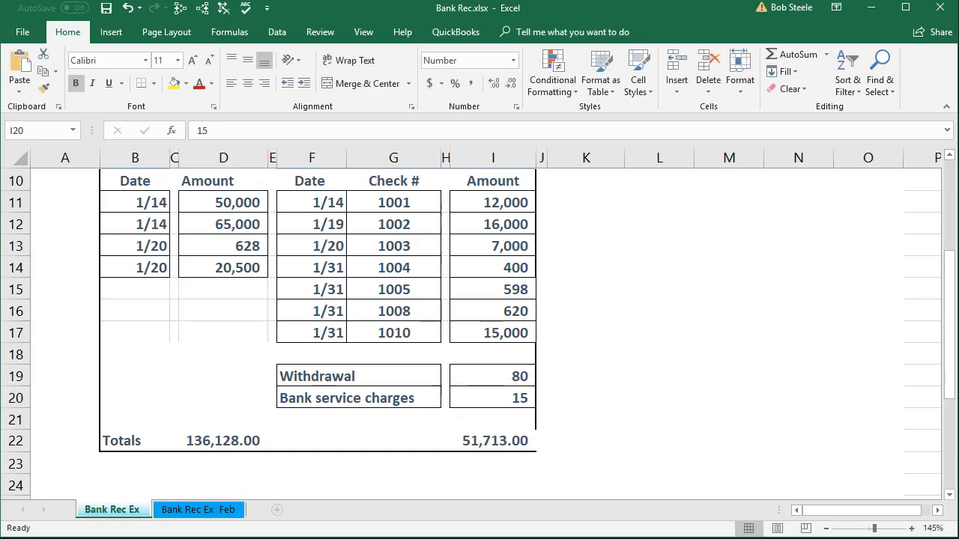
pyautogui.click(389, 534)
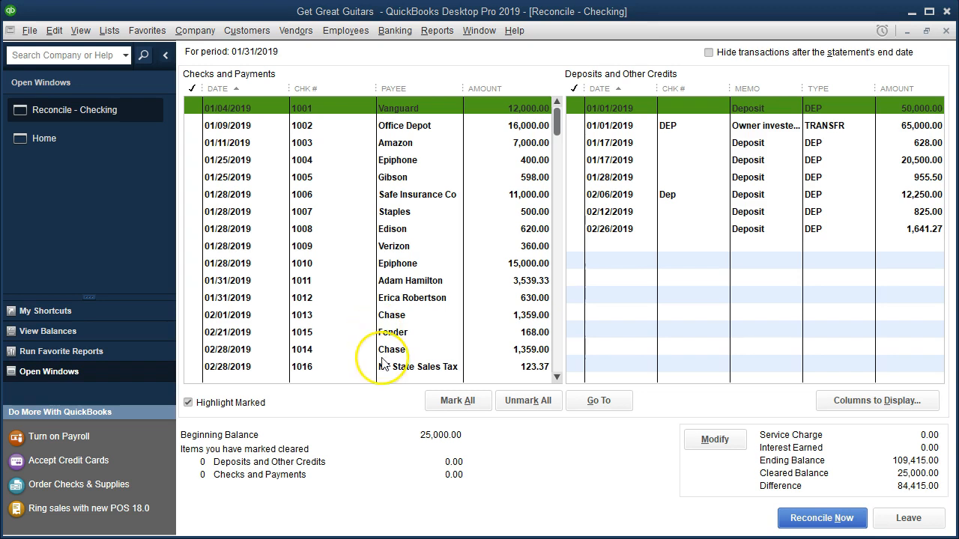
pyautogui.hotkey('alt', 'Tab')
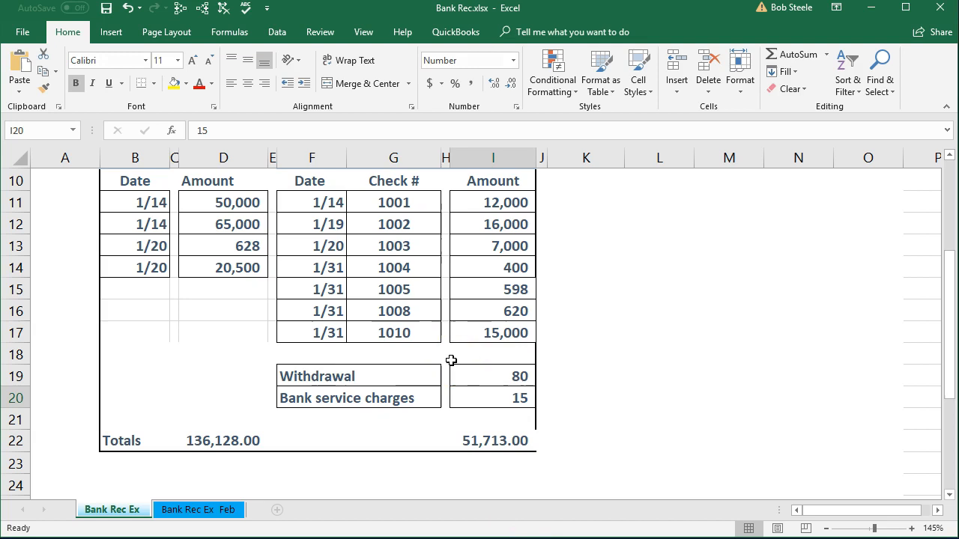
pyautogui.click(490, 374)
pyautogui.click(489, 399)
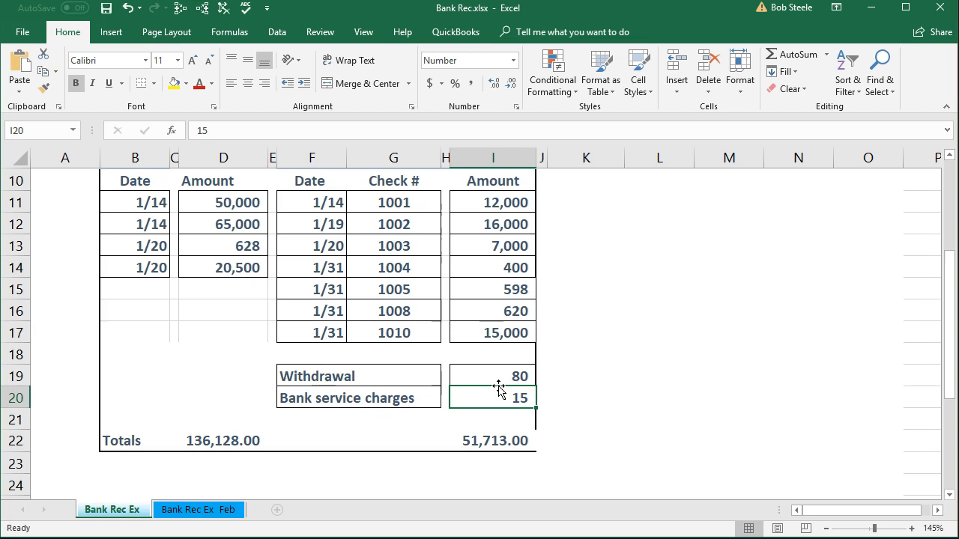
pyautogui.click(869, 9)
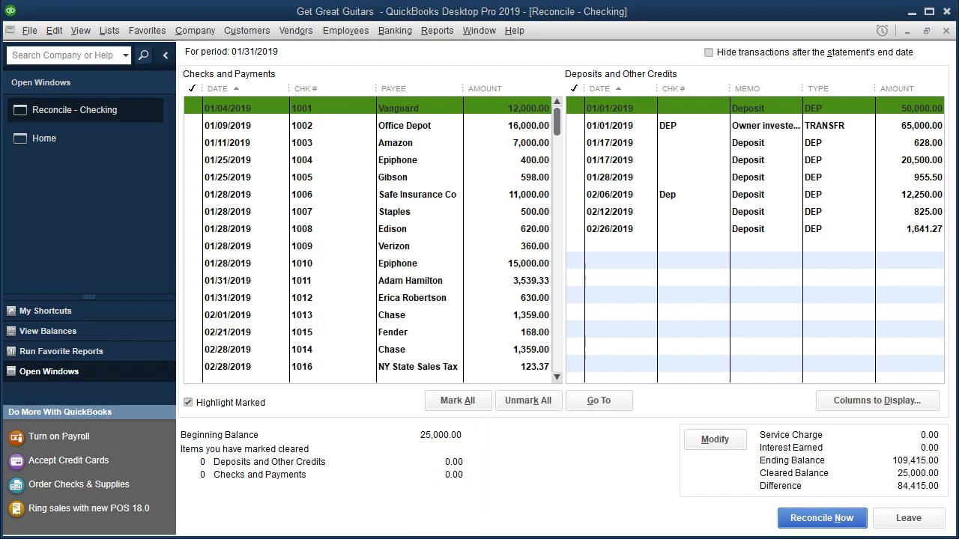
# - Switch to the Excel bank statement and examine the date, check number and amount of check 1001
pyautogui.click(382, 538)
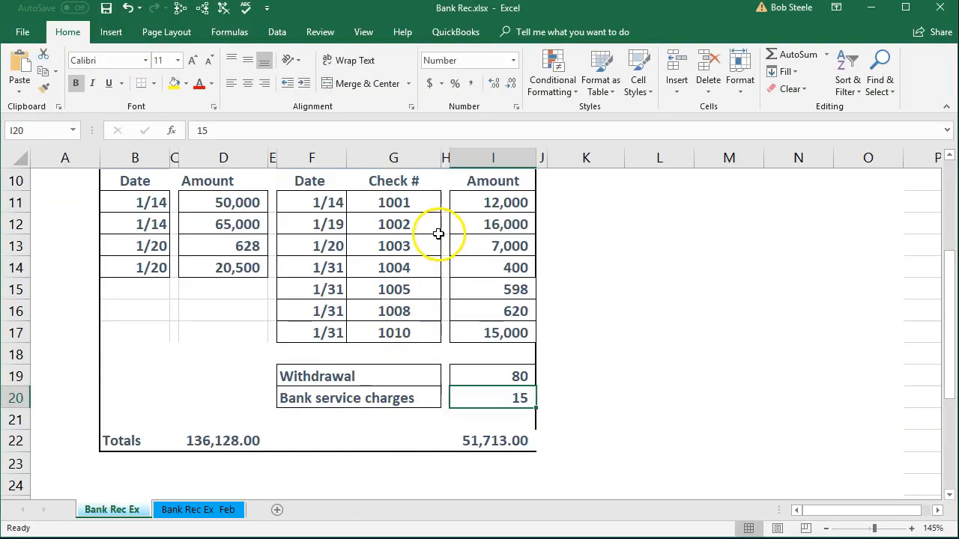
pyautogui.click(326, 206)
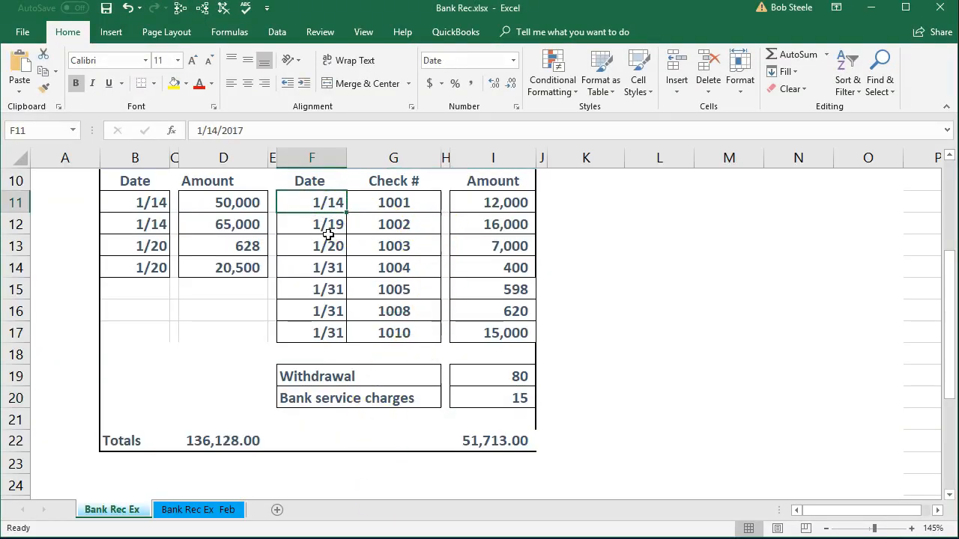
pyautogui.click(374, 205)
pyautogui.click(465, 207)
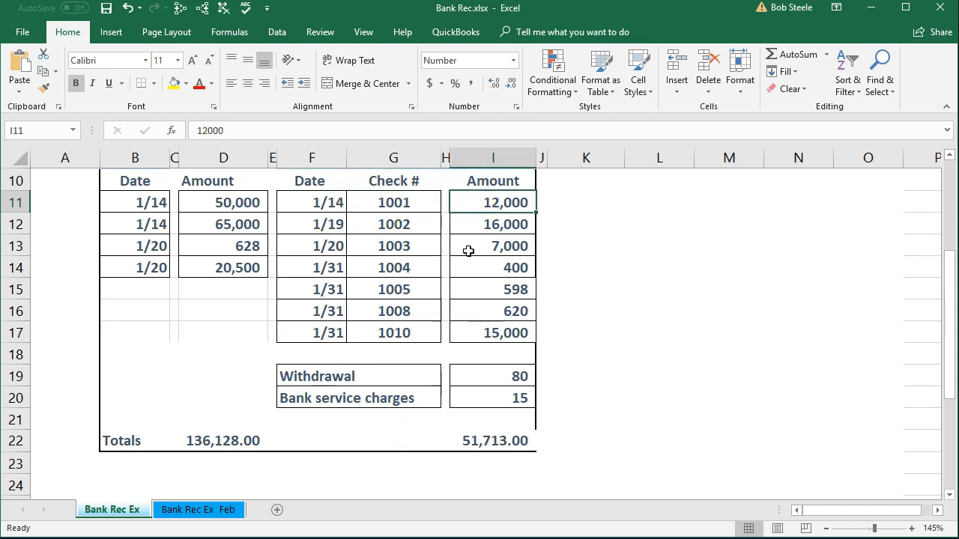
pyautogui.click(426, 208)
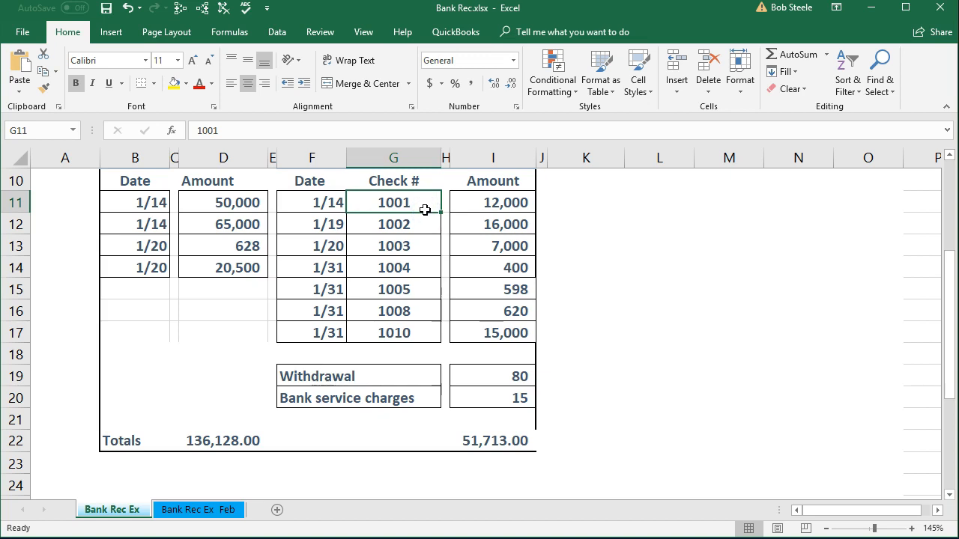
pyautogui.click(466, 203)
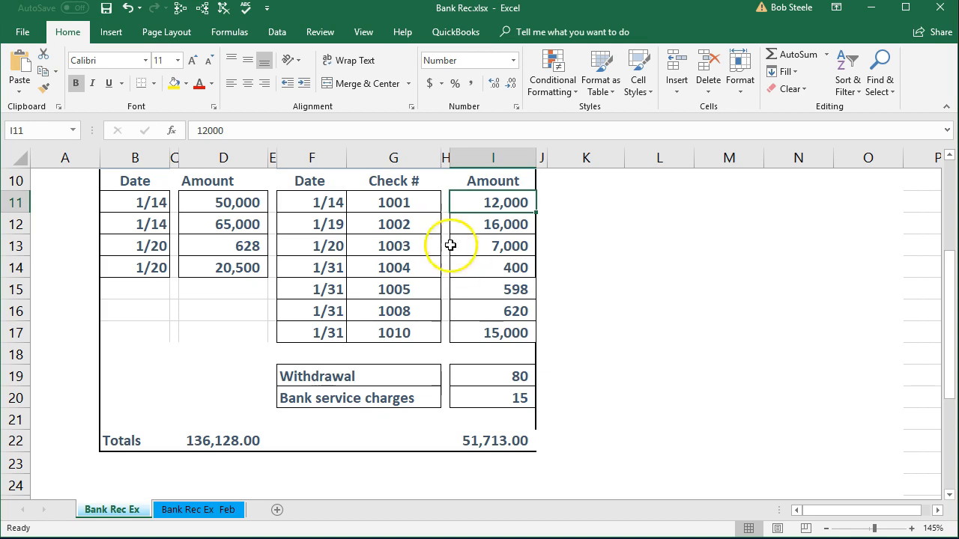
pyautogui.click(427, 207)
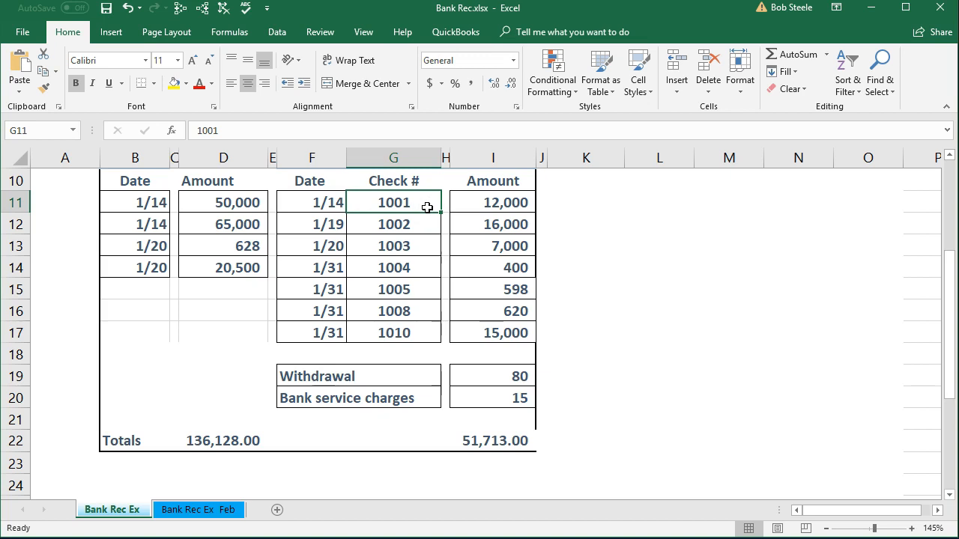
pyautogui.click(301, 203)
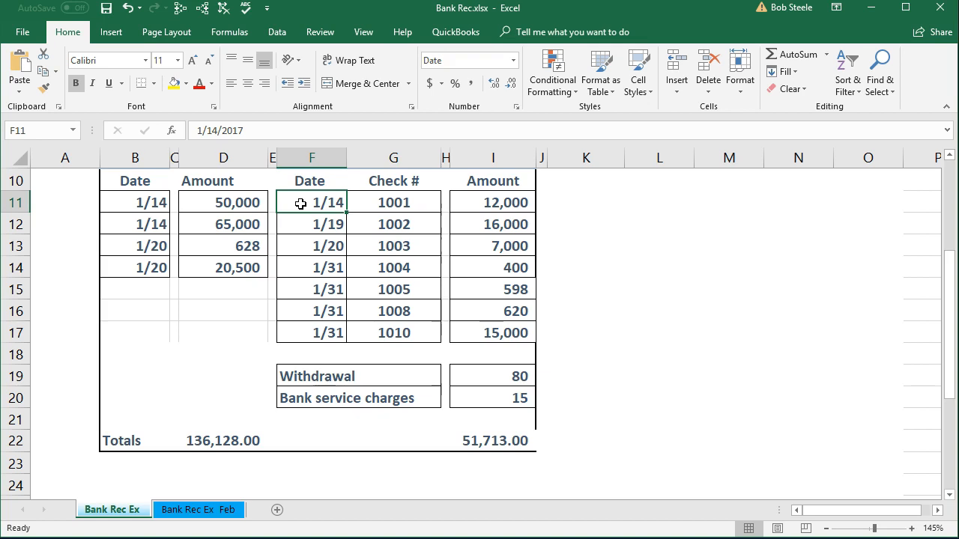
pyautogui.moveTo(385, 201); pyautogui.dragTo(458, 197)
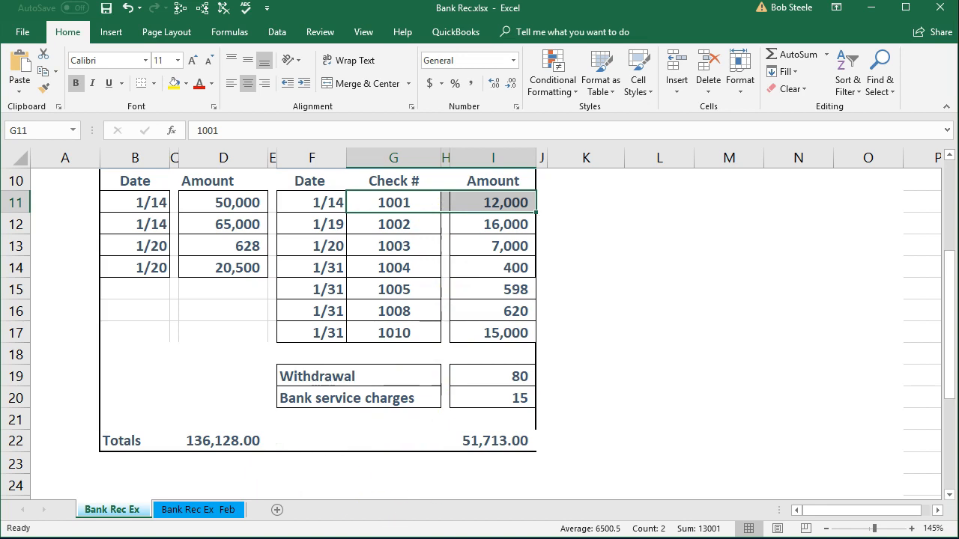
# - Switch to QuickBooks and mark check 1001 for 12,000.00 as cleared
pyautogui.click(680, 530)
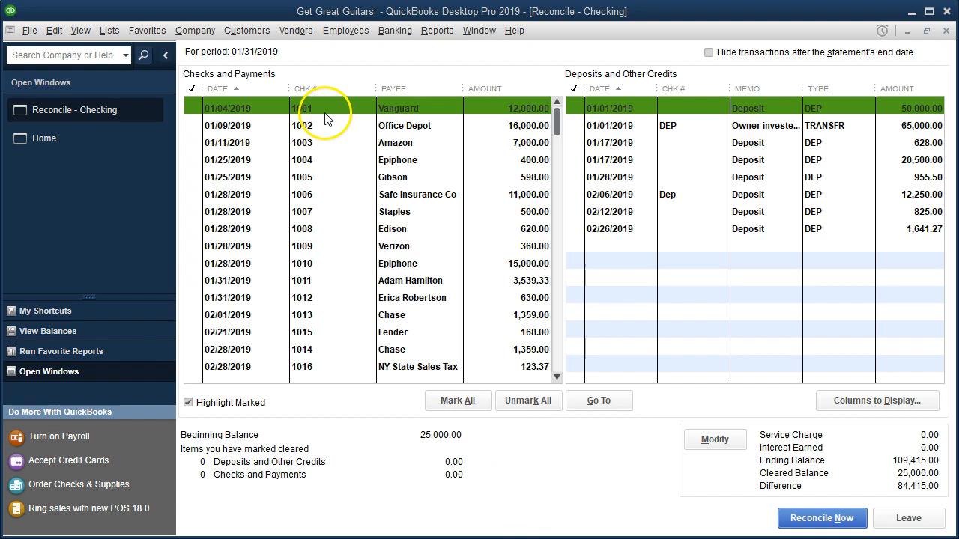
pyautogui.click(193, 110)
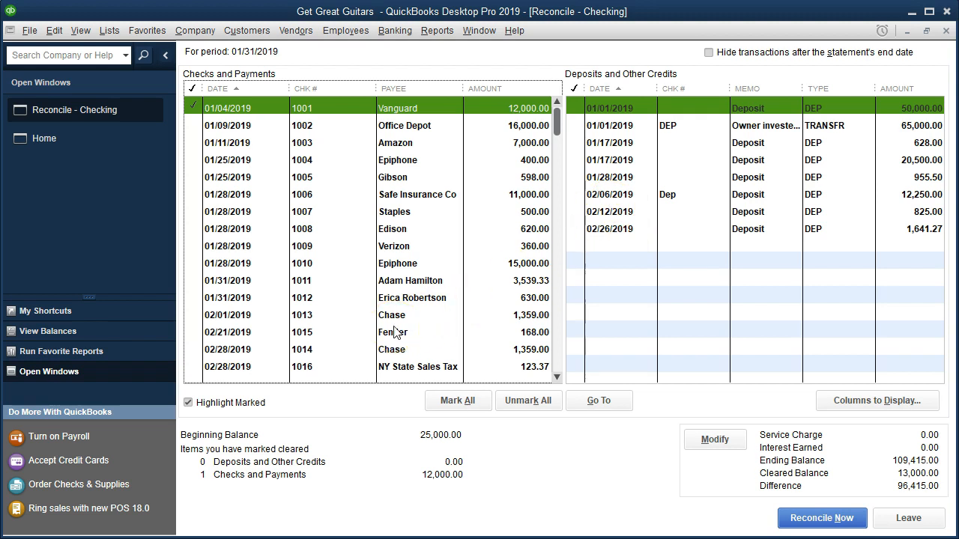
# - Hide transactions after the statement's end date, and toggle the highlighting of marked items off and back on
pyautogui.click(709, 53)
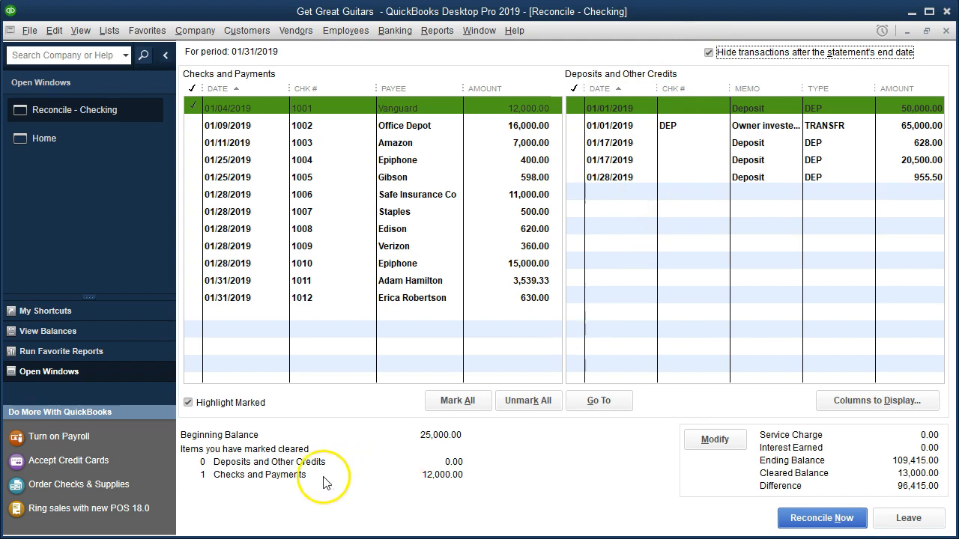
pyautogui.click(188, 403)
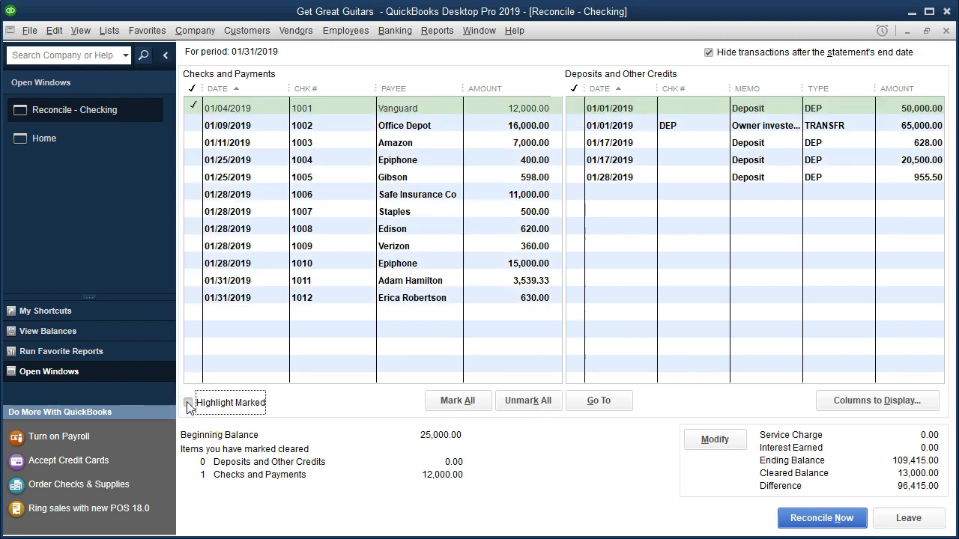
pyautogui.click(188, 403)
# - Mark all listed checks and deposits as cleared, and unmark them all again
pyautogui.click(463, 402)
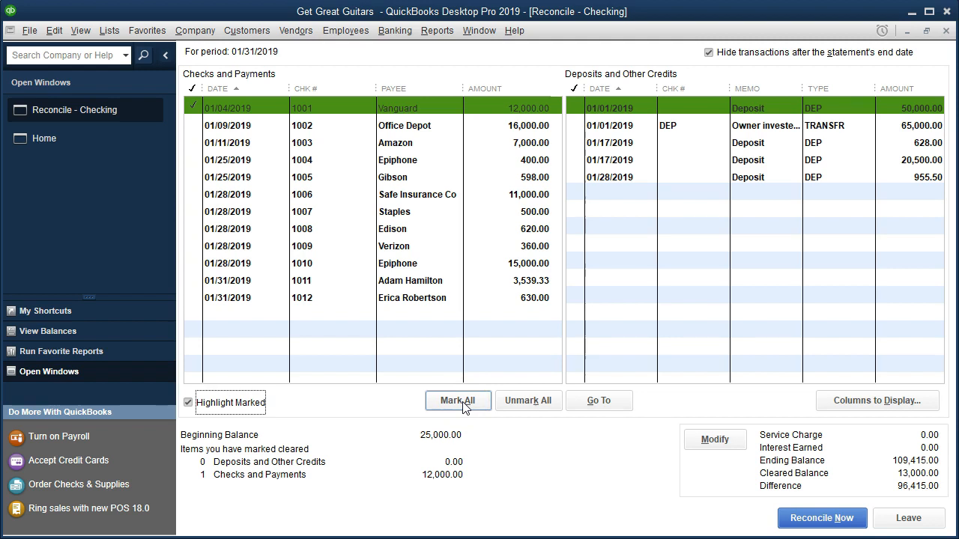
pyautogui.click(463, 403)
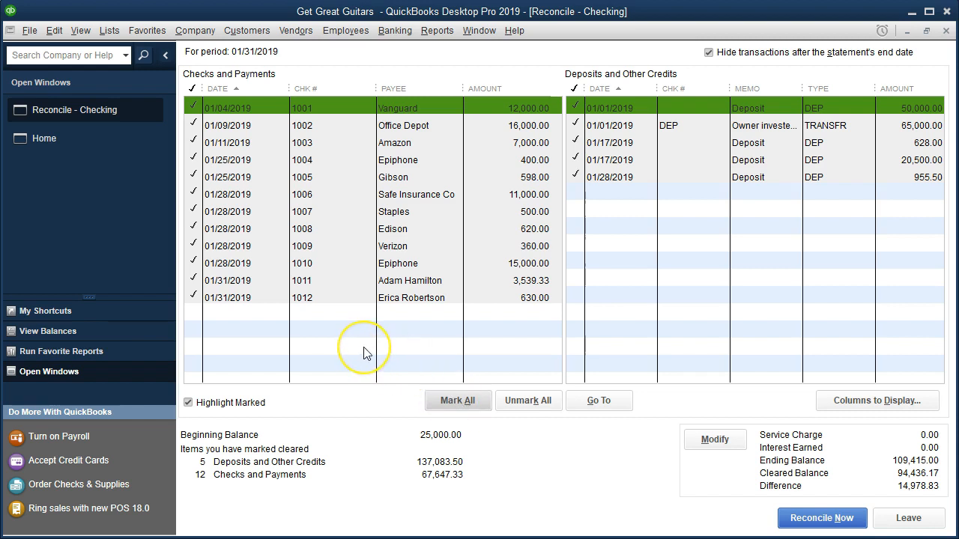
pyautogui.click(528, 401)
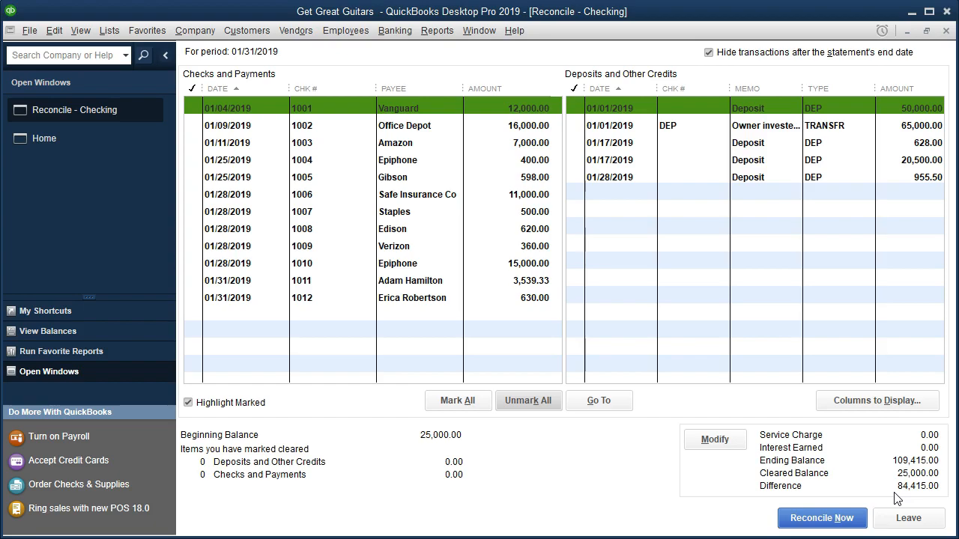
# - Check the entry for check 1001 on the Excel statement and mark that check as cleared in QuickBooks
pyautogui.hotkey('alt', 'Tab')
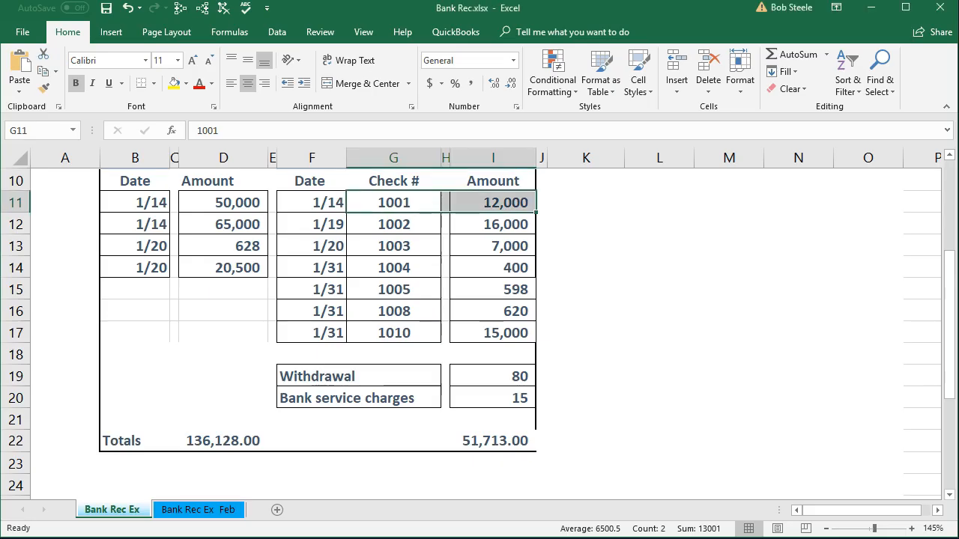
pyautogui.hotkey('alt', 'Tab')
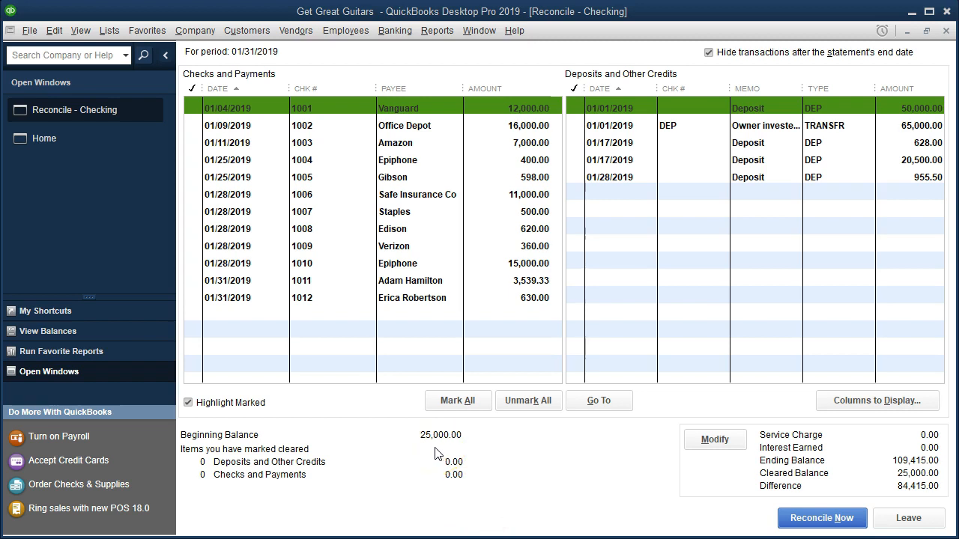
pyautogui.click(194, 108)
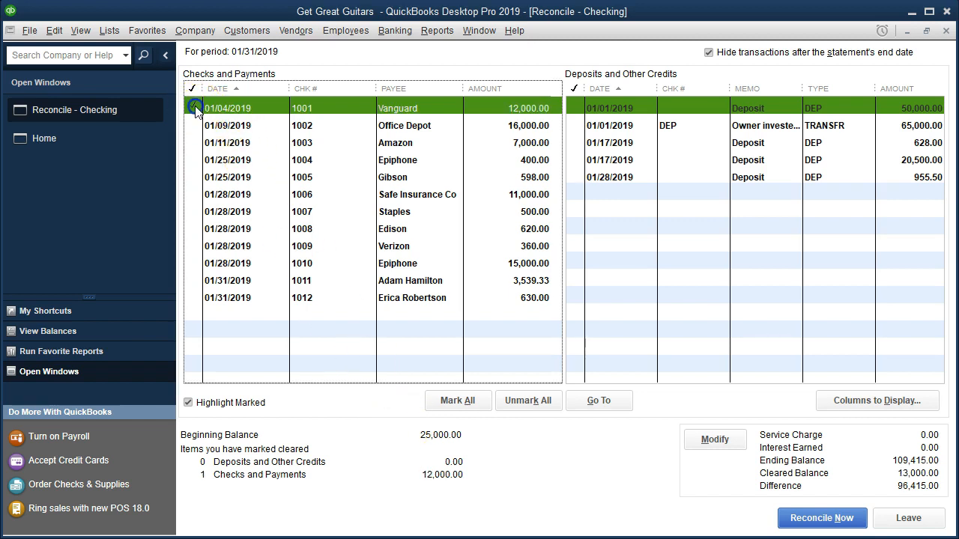
# - Switch to the Bank Rec workbook in Excel and fill the check 1001 row (F11:I11) with standard light green
pyautogui.click(408, 537)
pyautogui.click(300, 306)
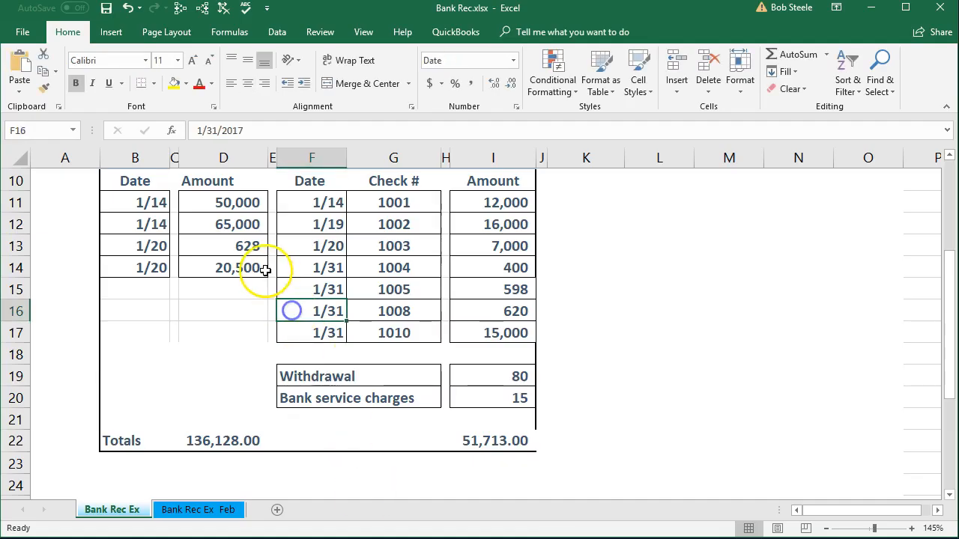
pyautogui.moveTo(325, 208); pyautogui.dragTo(488, 201)
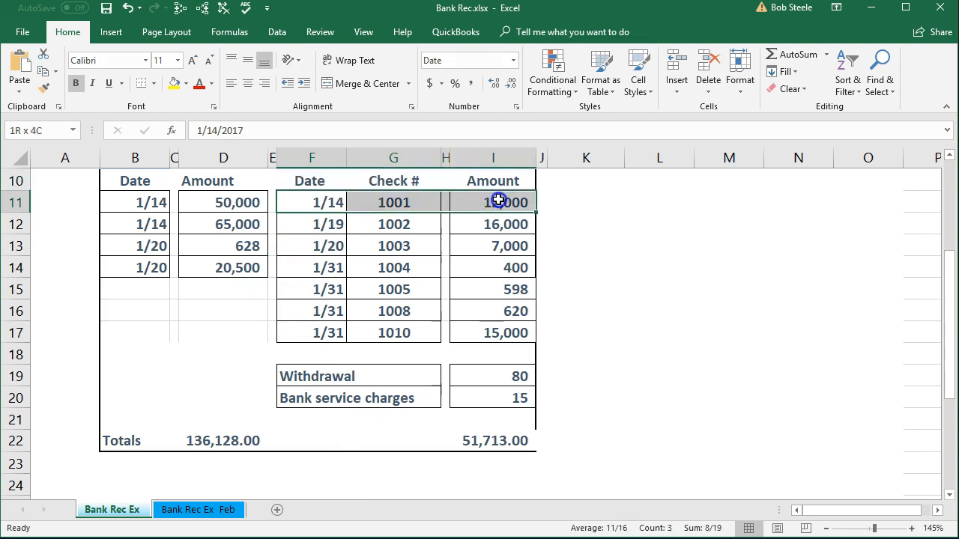
pyautogui.rightClick(490, 202)
pyautogui.click(571, 177)
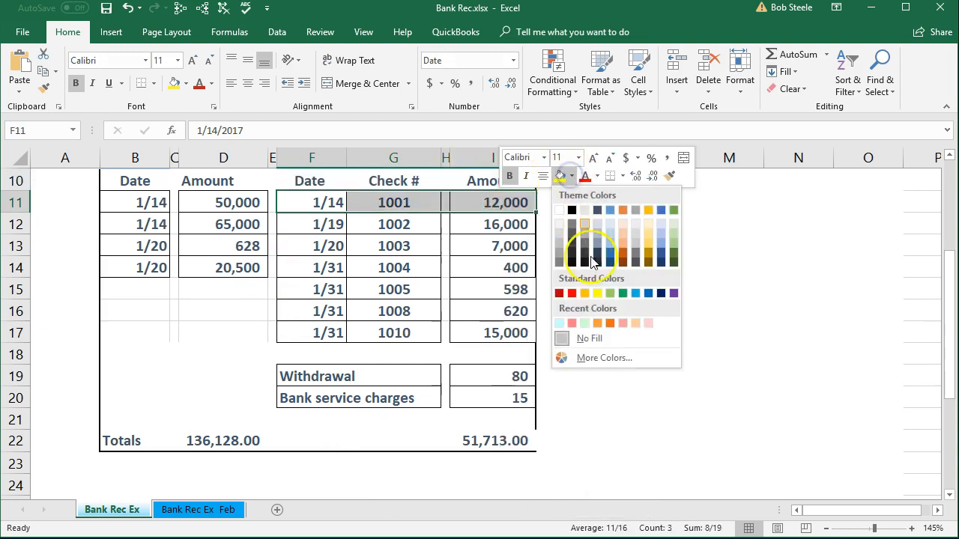
pyautogui.click(611, 292)
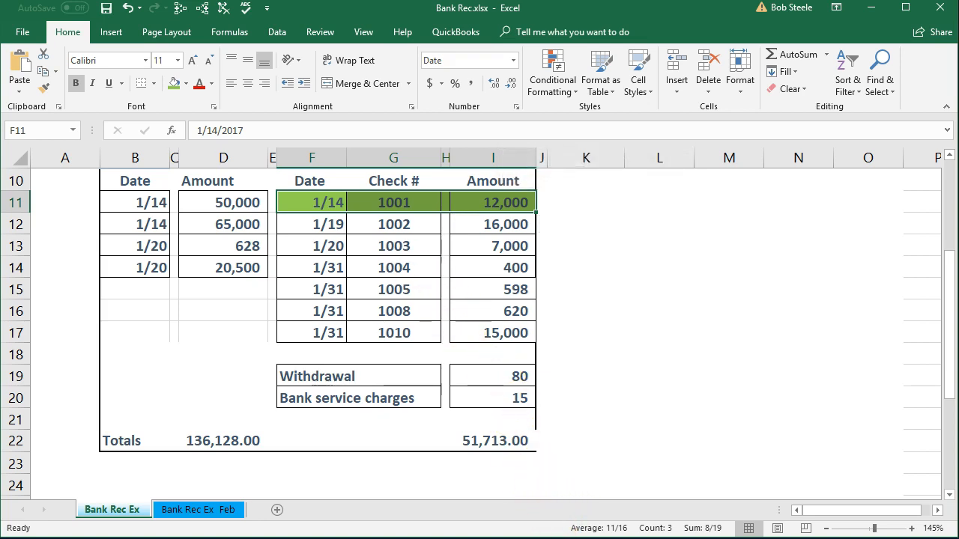
# - Locate check 1002 on the Excel statement, switch to QuickBooks and mark that 16,000.00 check as cleared
pyautogui.click(385, 224)
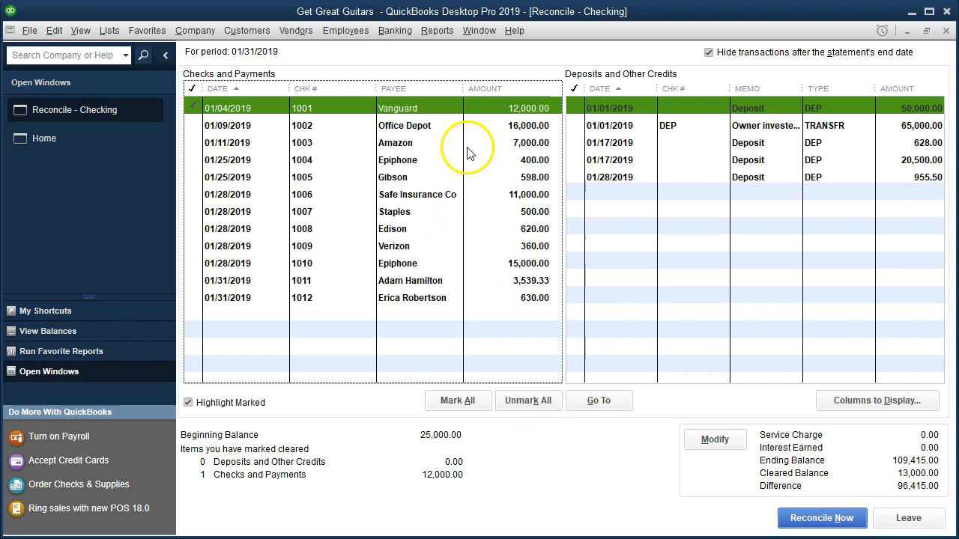
pyautogui.click(339, 125)
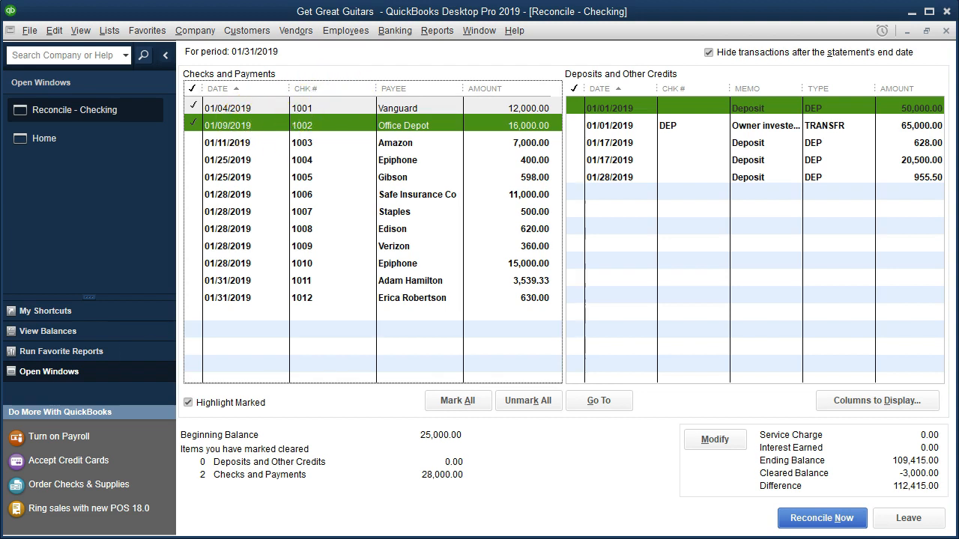
# - Sort the checks and payments by date and by check number, and return them to ascending date order
pyautogui.click(286, 89)
pyautogui.click(255, 93)
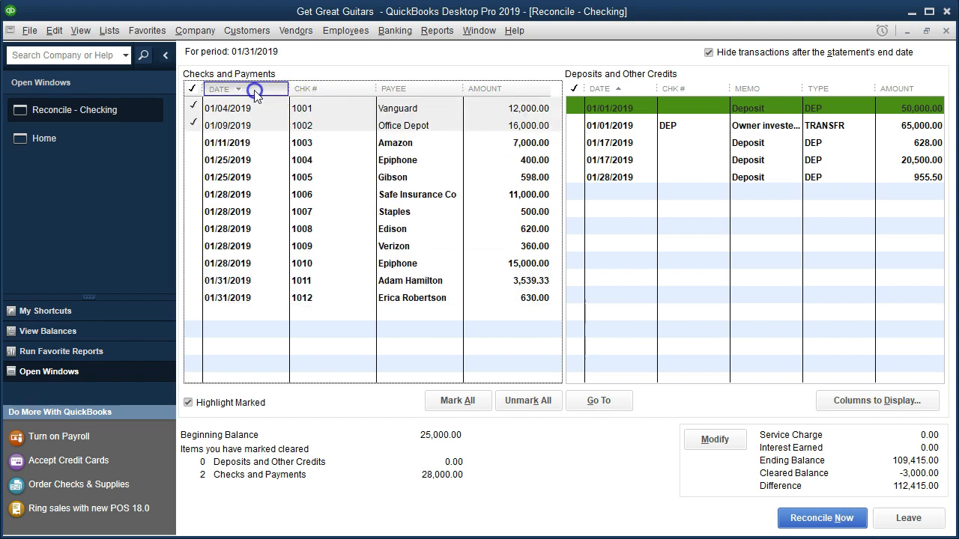
pyautogui.click(345, 90)
pyautogui.click(346, 89)
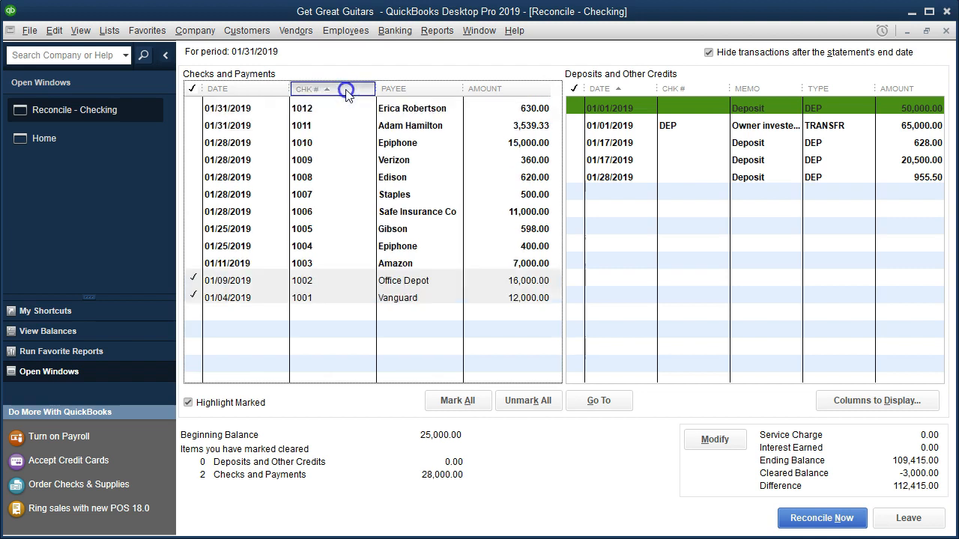
pyautogui.click(251, 90)
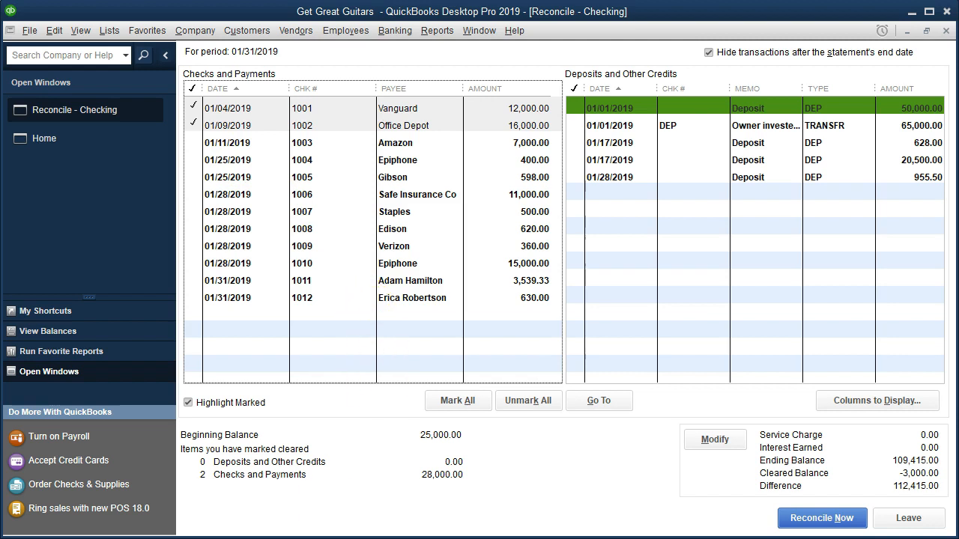
# - Switch to Excel and fill the check 1002 row (F12:I12) with the same green
pyautogui.click(389, 525)
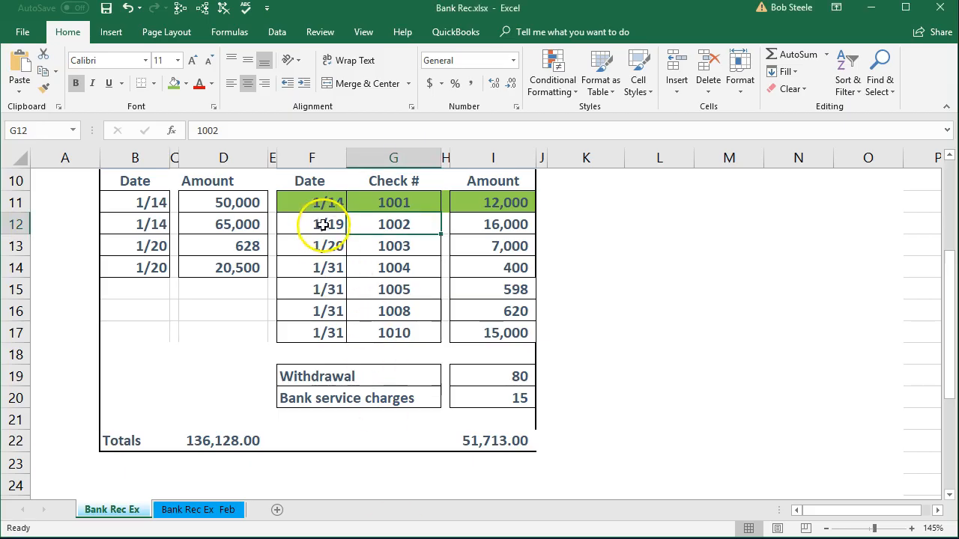
pyautogui.moveTo(322, 224); pyautogui.dragTo(453, 229)
pyautogui.rightClick(474, 232)
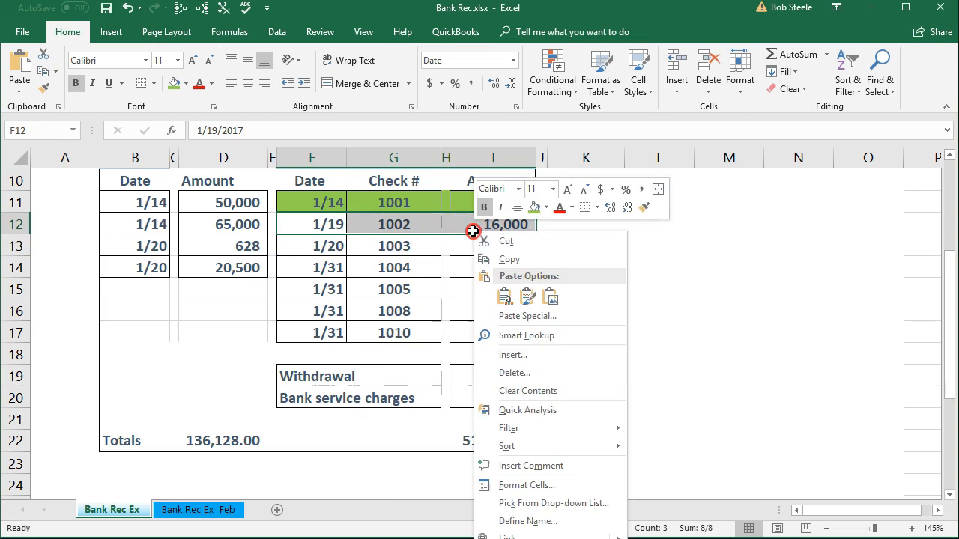
pyautogui.click(535, 209)
# - Mark check 1003 for 7,000.00 as cleared in QuickBooks and fill its row (F13:I13) green in Excel
pyautogui.click(431, 246)
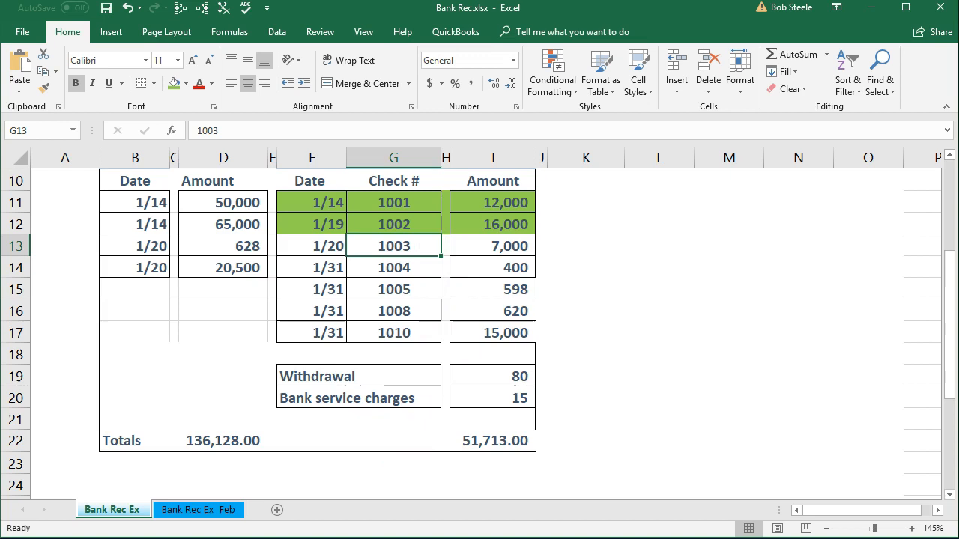
pyautogui.hotkey('alt', 'Tab')
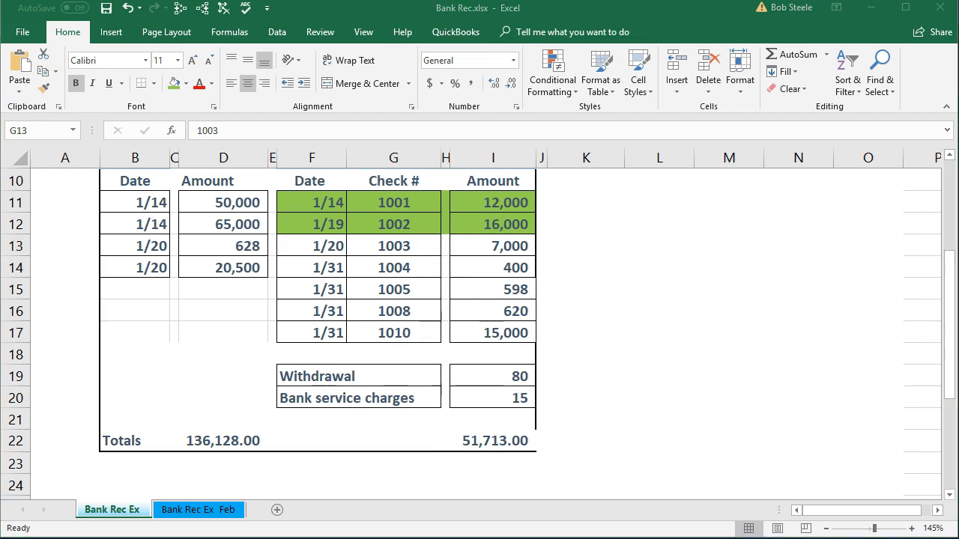
pyautogui.hotkey('alt', 'Tab')
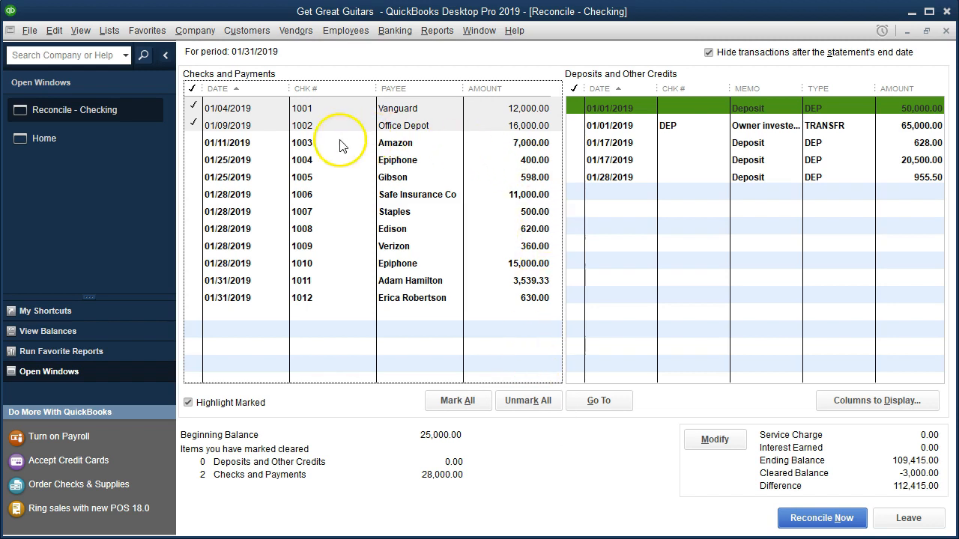
pyautogui.click(487, 144)
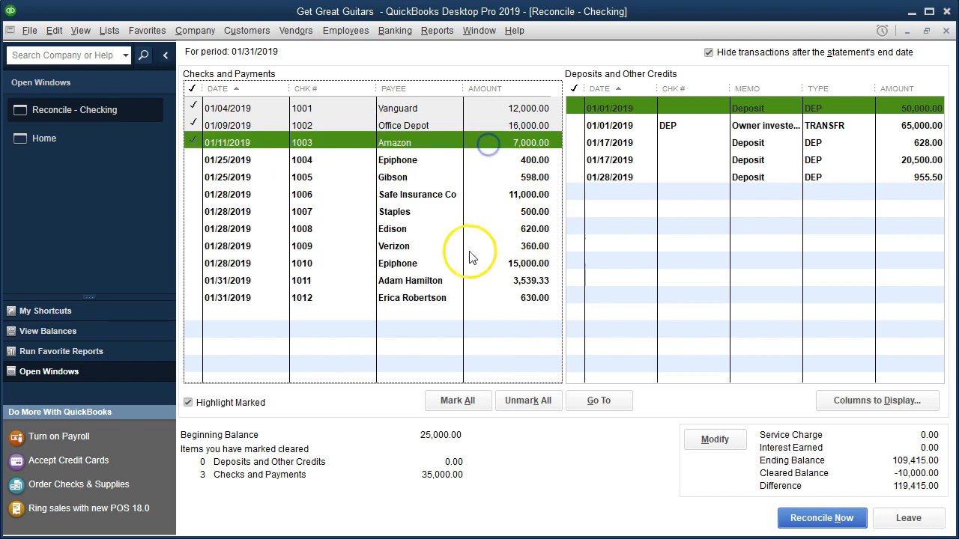
pyautogui.hotkey('alt', 'Tab')
pyautogui.moveTo(324, 250); pyautogui.dragTo(467, 248)
pyautogui.rightClick(466, 248)
pyautogui.click(526, 226)
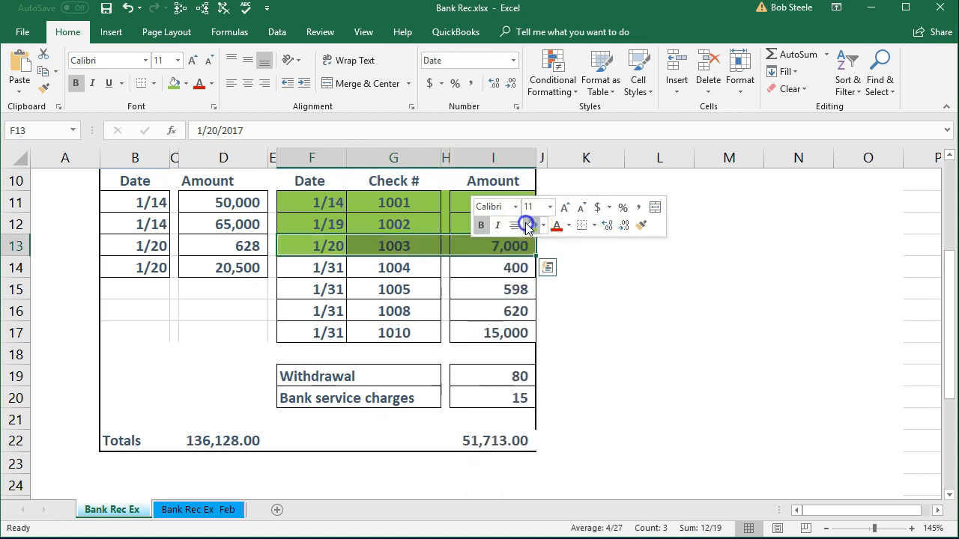
# - Mark check 1004 for 400.00 as cleared in QuickBooks and fill its row (F14:I14) green in Excel
pyautogui.click(422, 268)
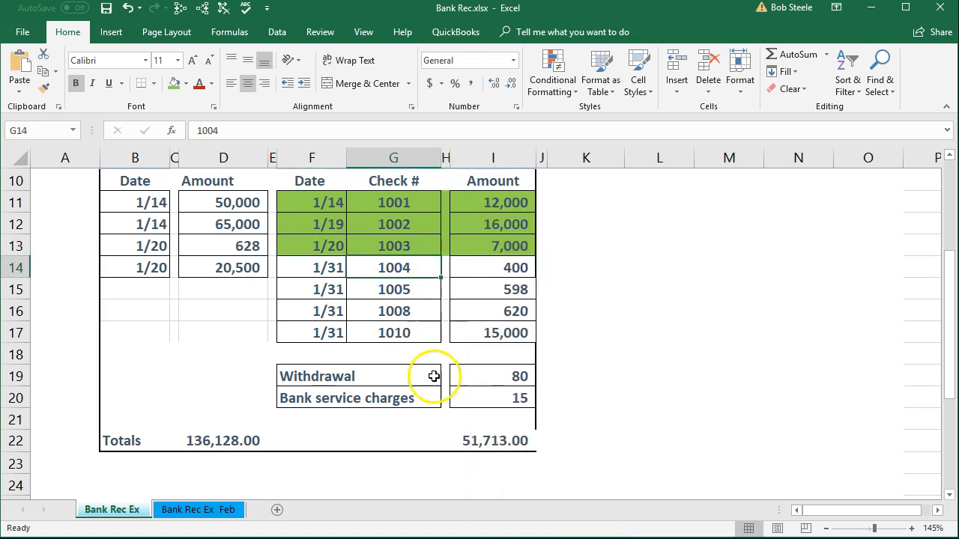
pyautogui.hotkey('alt', 'Tab')
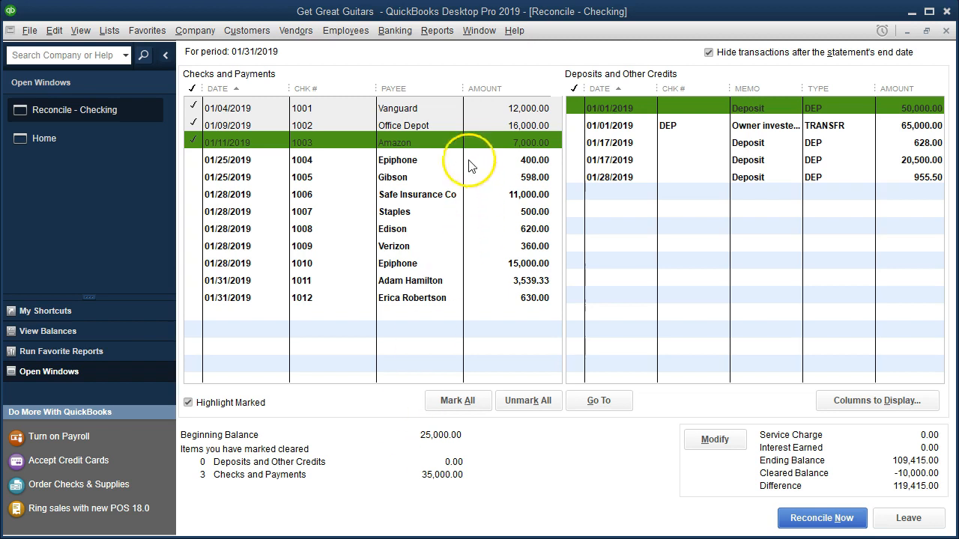
pyautogui.click(487, 161)
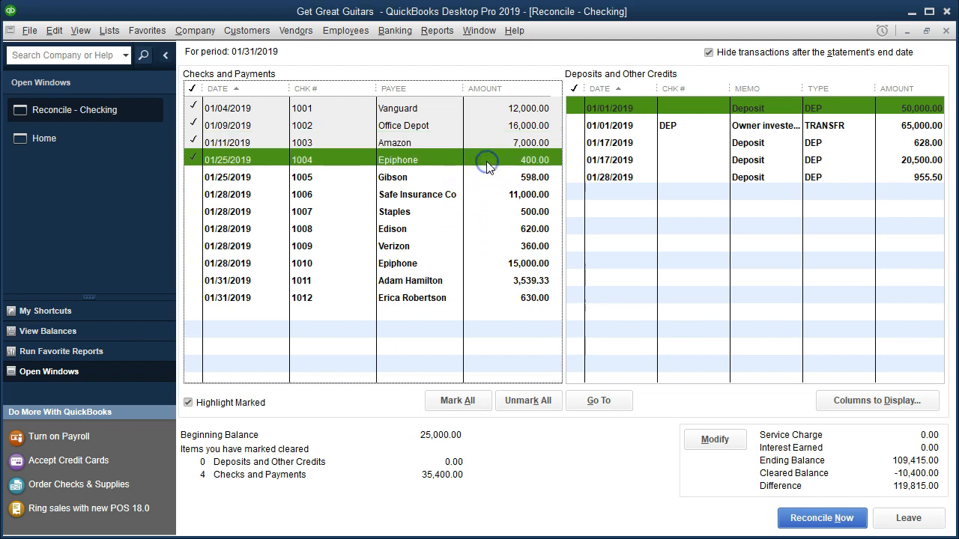
pyautogui.hotkey('alt', 'Tab')
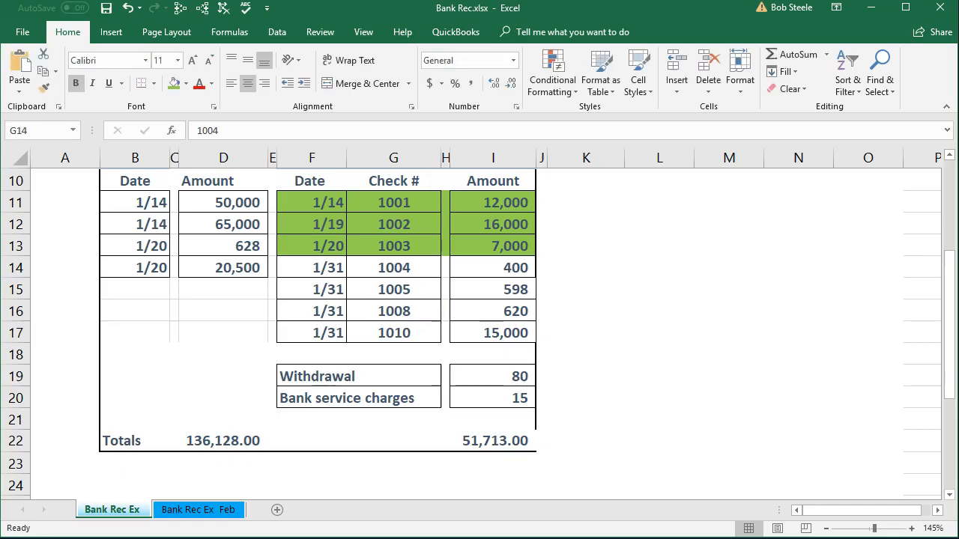
pyautogui.moveTo(319, 271); pyautogui.dragTo(481, 272)
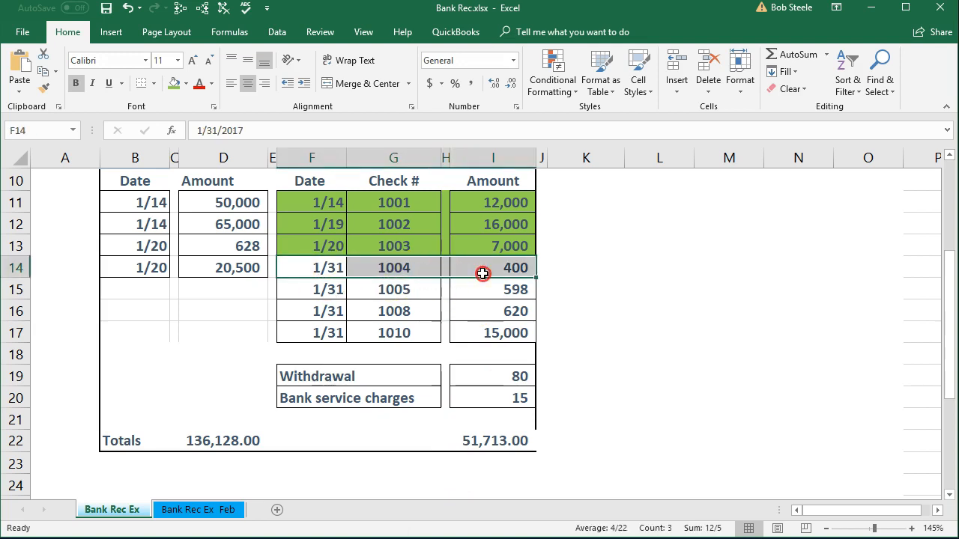
pyautogui.rightClick(481, 271)
pyautogui.click(544, 249)
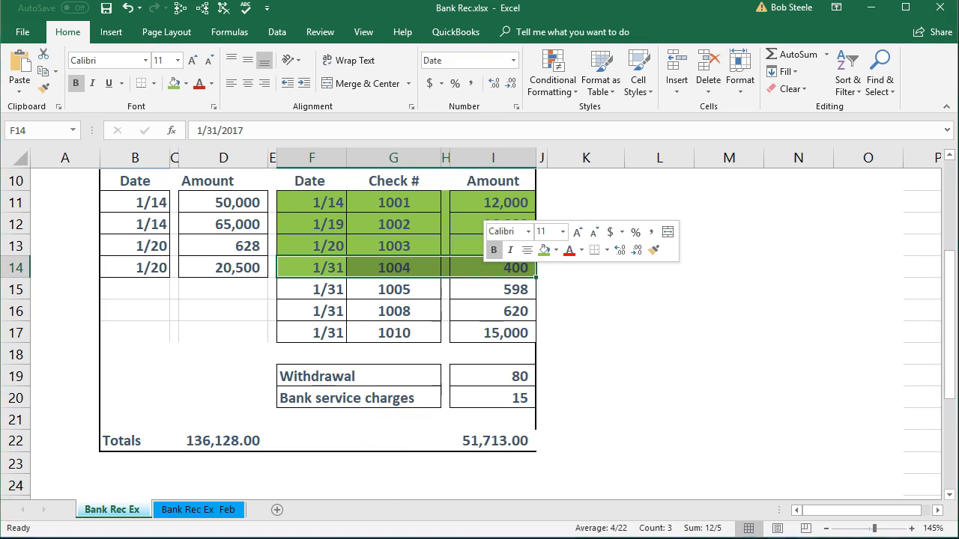
# - Mark check 1005 for 598.00 as cleared in QuickBooks and fill its row (F15:I15) green in Excel
pyautogui.hotkey('alt', 'Tab')
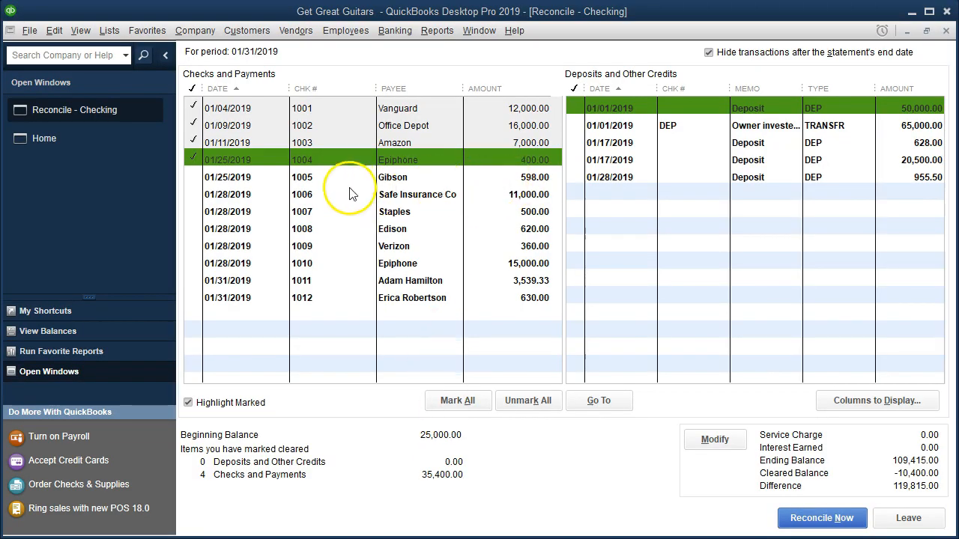
pyautogui.click(487, 179)
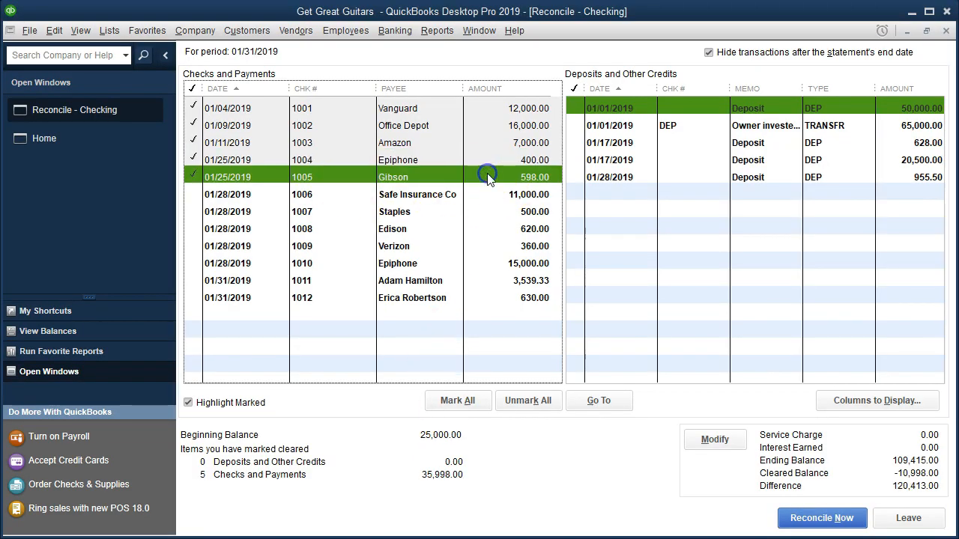
pyautogui.click(360, 538)
pyautogui.moveTo(338, 289); pyautogui.dragTo(467, 288)
pyautogui.rightClick(466, 288)
pyautogui.click(535, 260)
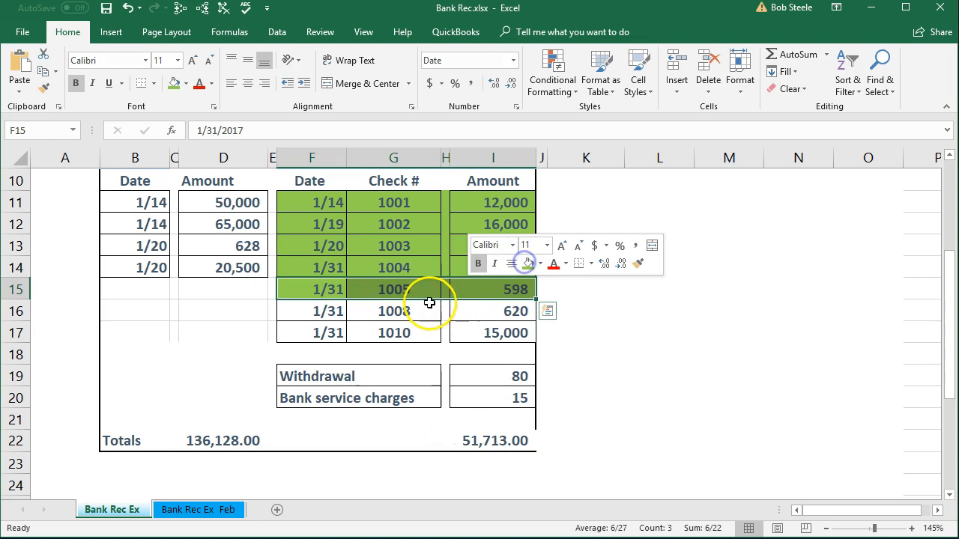
# - Mark check 1008 for 620.00 as cleared in QuickBooks and fill its row (F16:I16) green in Excel
pyautogui.click(428, 303)
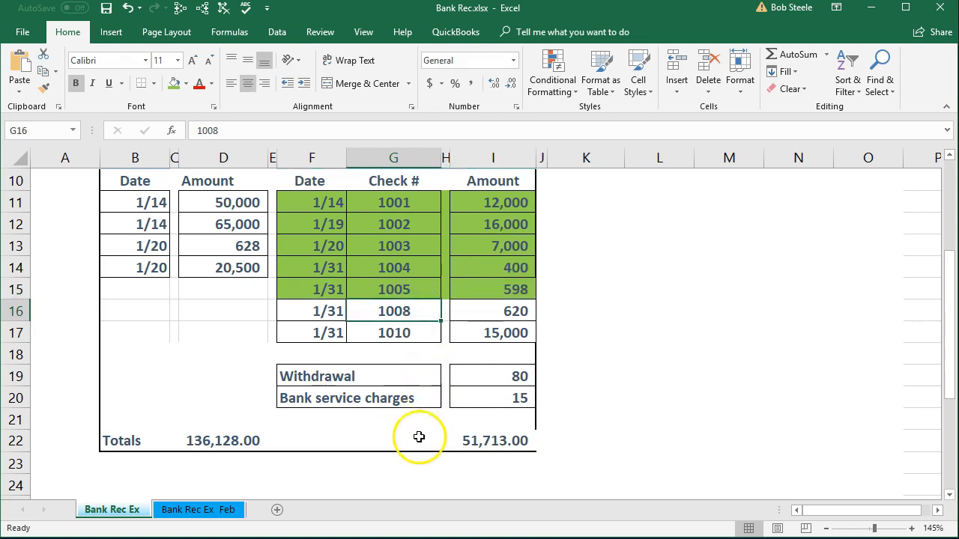
pyautogui.click(417, 538)
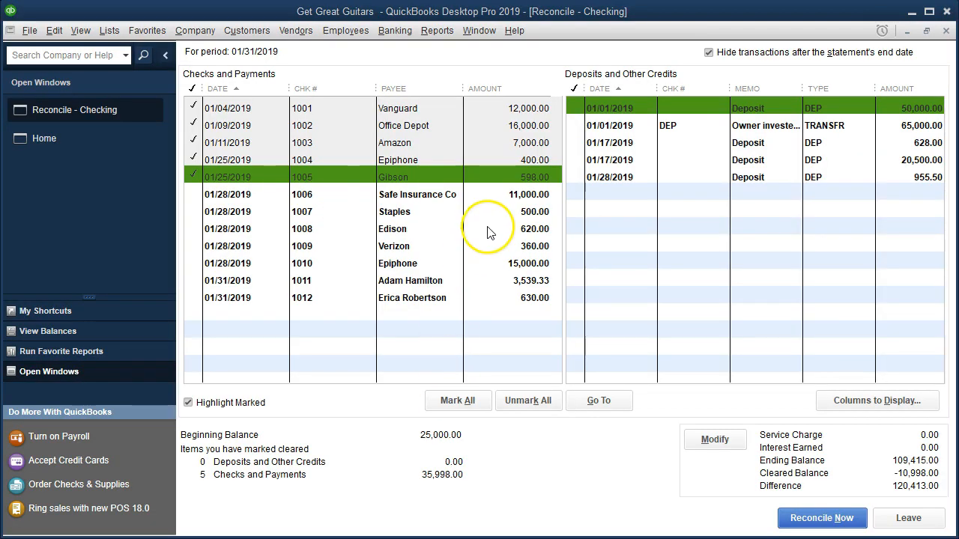
pyautogui.click(421, 233)
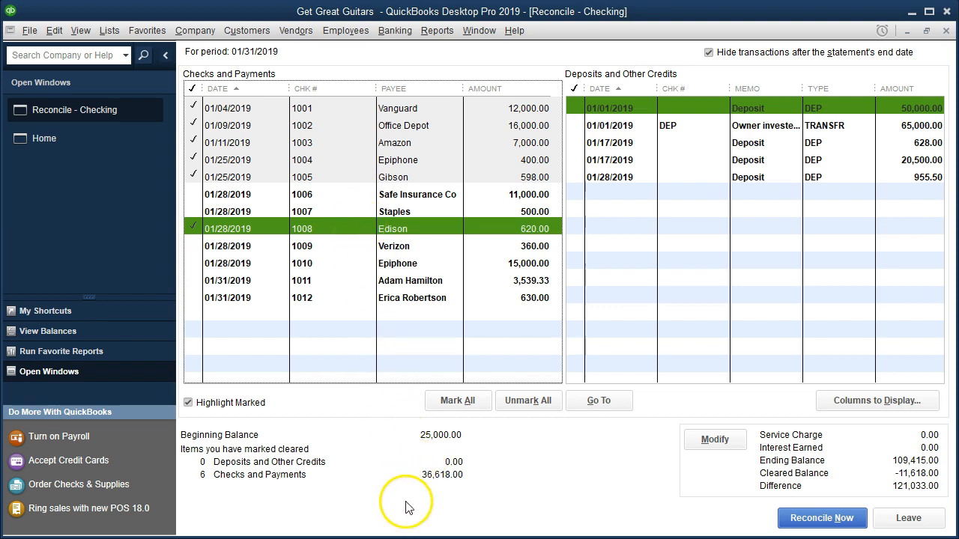
pyautogui.click(404, 538)
pyautogui.moveTo(332, 310); pyautogui.dragTo(477, 313)
pyautogui.rightClick(478, 313)
pyautogui.click(539, 355)
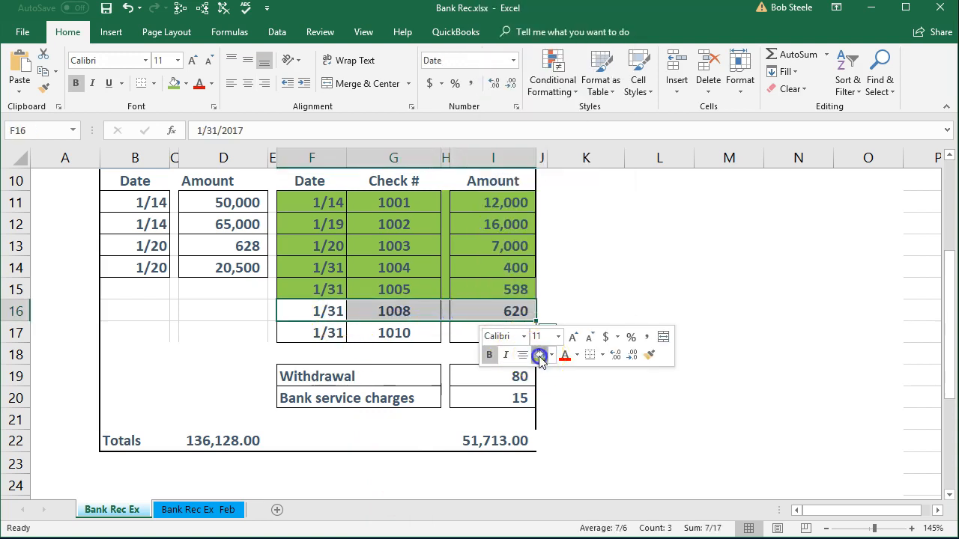
# - Mark check 1010 for 15,000.00 as cleared in QuickBooks and fill its row (F17:I17) green in Excel
pyautogui.click(395, 336)
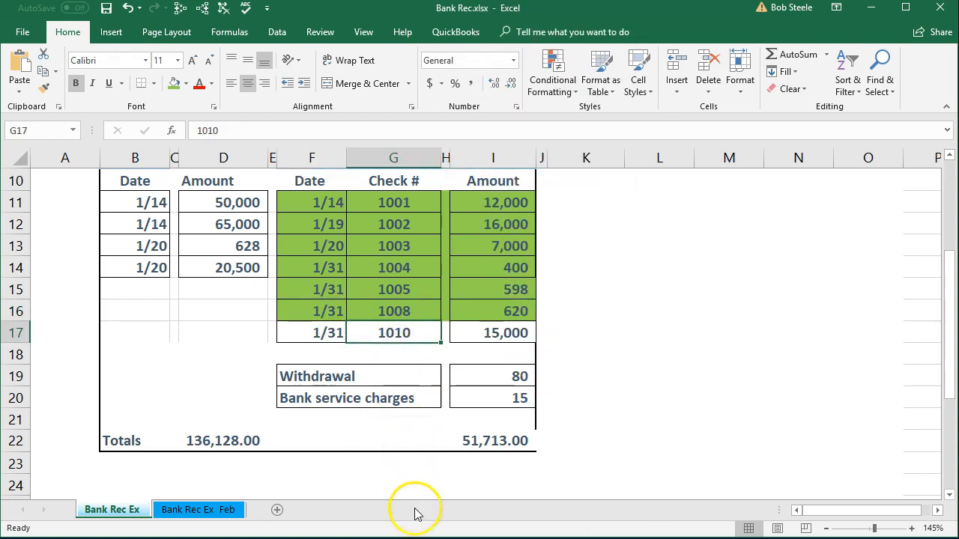
pyautogui.click(415, 538)
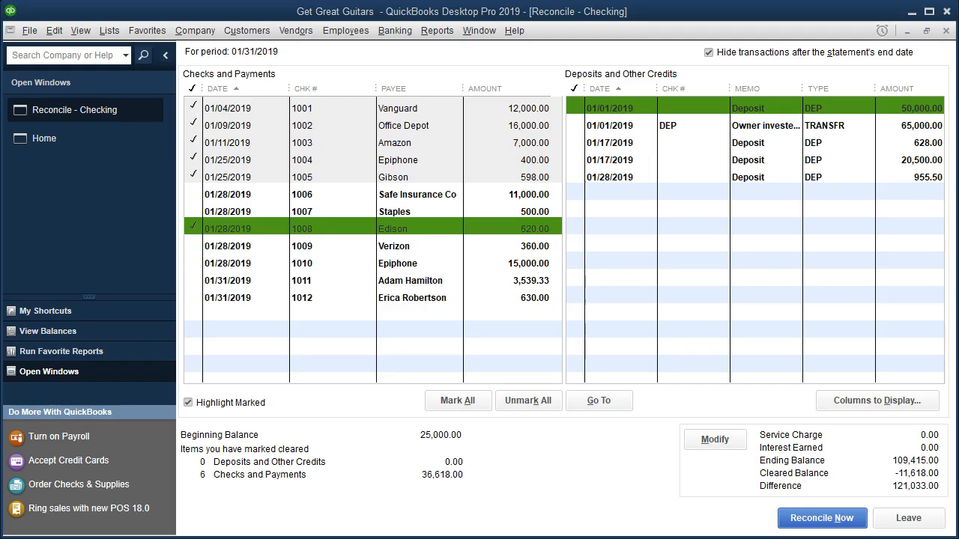
pyautogui.click(488, 266)
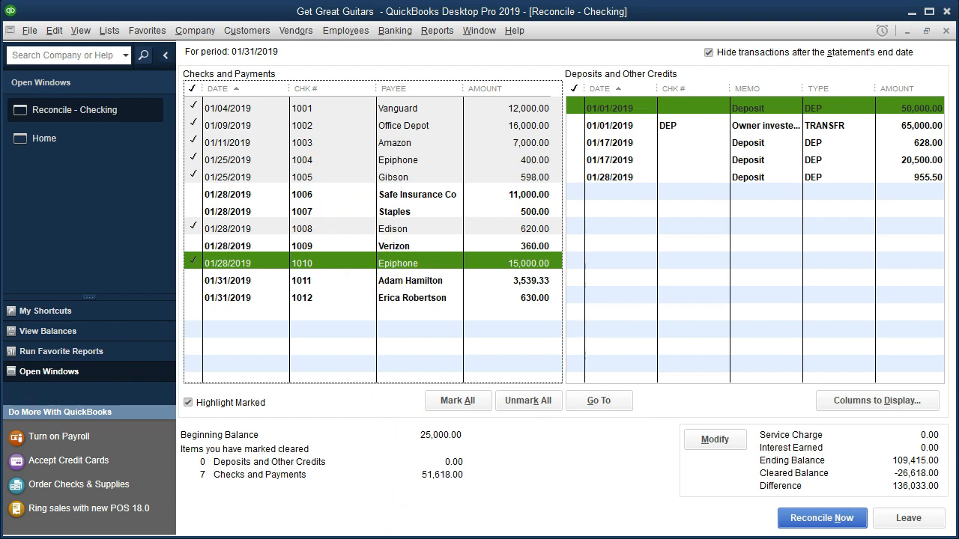
pyautogui.click(412, 538)
pyautogui.moveTo(326, 333); pyautogui.dragTo(483, 337)
pyautogui.rightClick(483, 337)
pyautogui.click(546, 379)
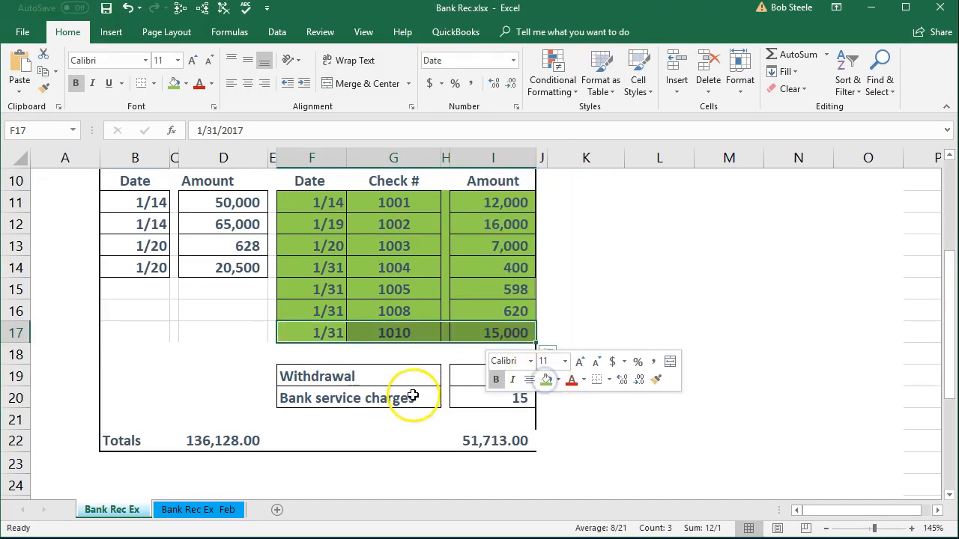
# - Check the withdrawal and bank service charge amounts on the Excel statement and switch back to QuickBooks
pyautogui.click(477, 376)
pyautogui.click(463, 399)
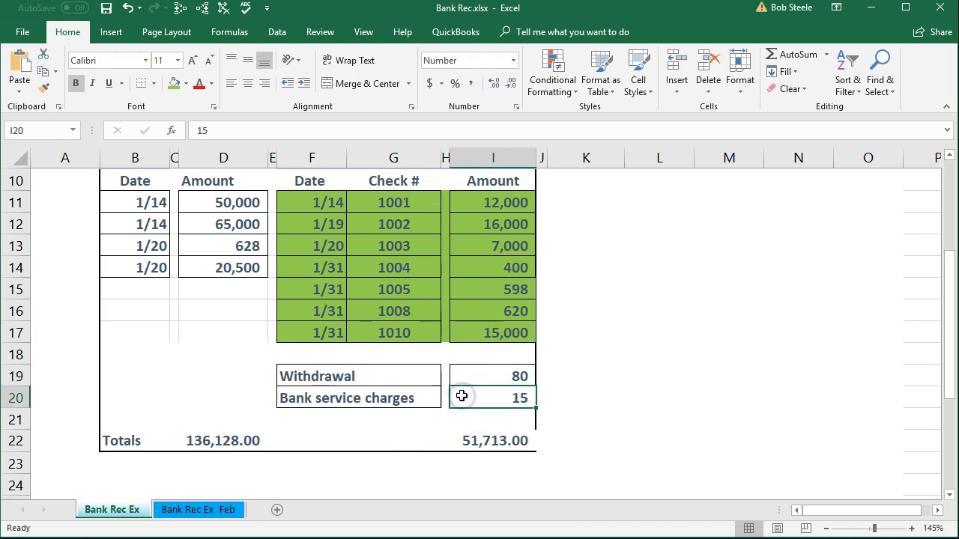
pyautogui.click(426, 538)
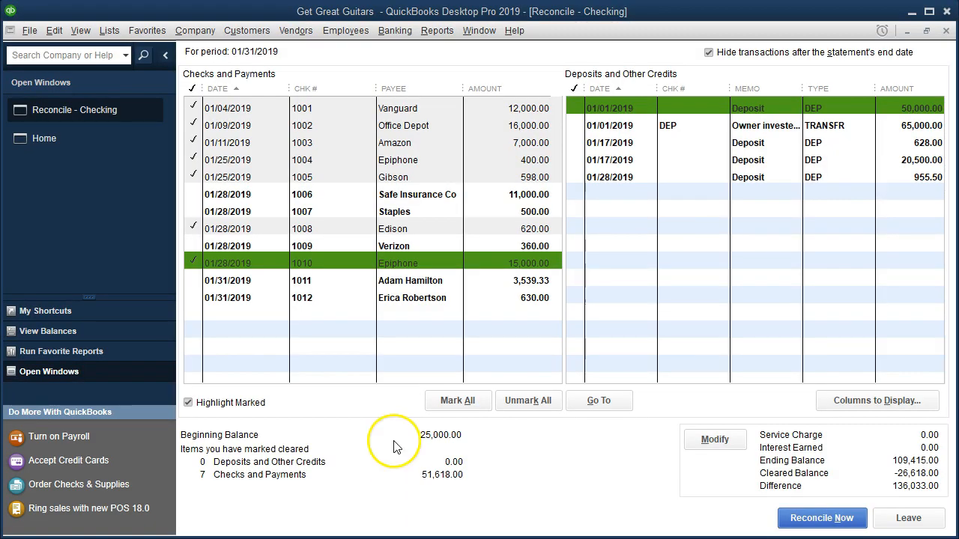
# - Switch to Excel, fill the 50,000 deposit row (B11:D11) green, and mark that deposit as cleared in QuickBooks
pyautogui.click(397, 365)
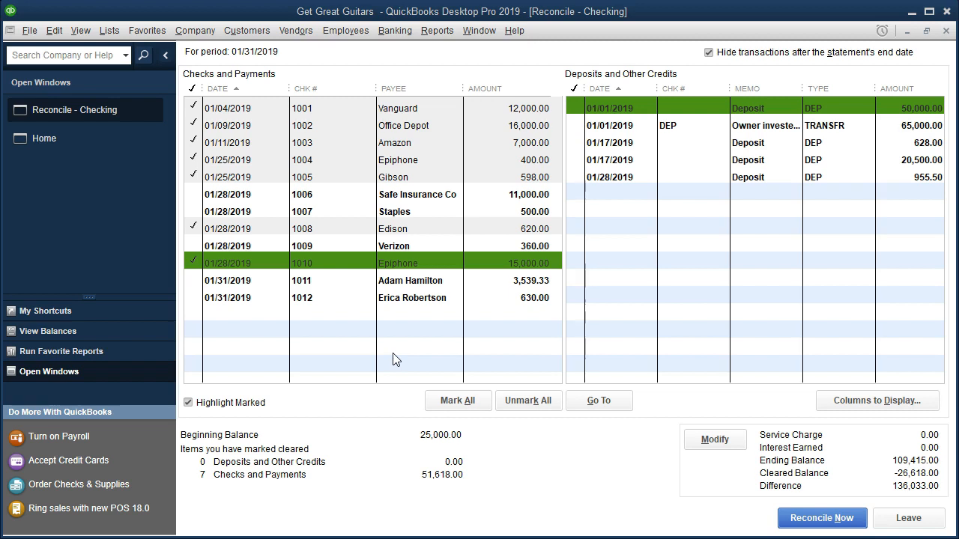
pyautogui.click(395, 467)
pyautogui.click(395, 412)
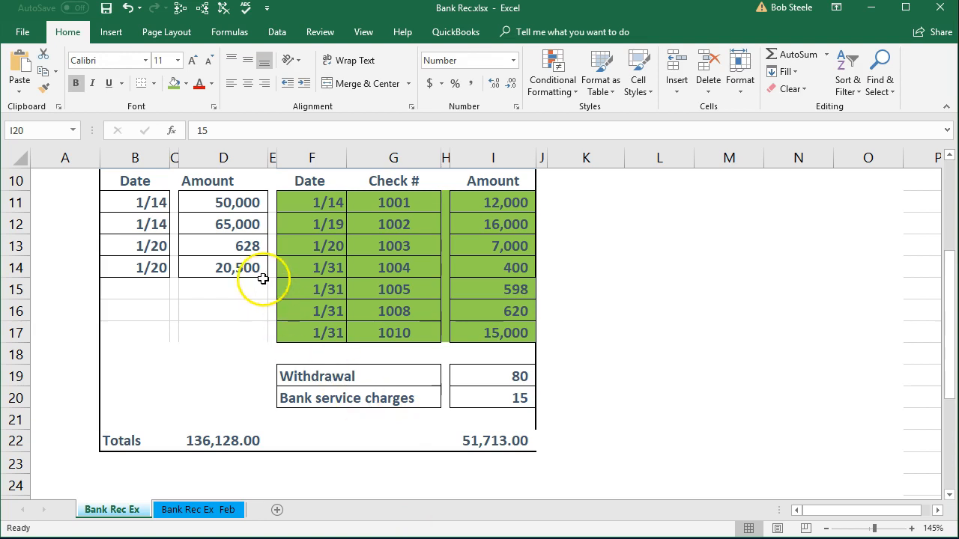
pyautogui.scroll(1, 234, 296)
pyautogui.moveTo(160, 272); pyautogui.dragTo(206, 271)
pyautogui.rightClick(207, 272)
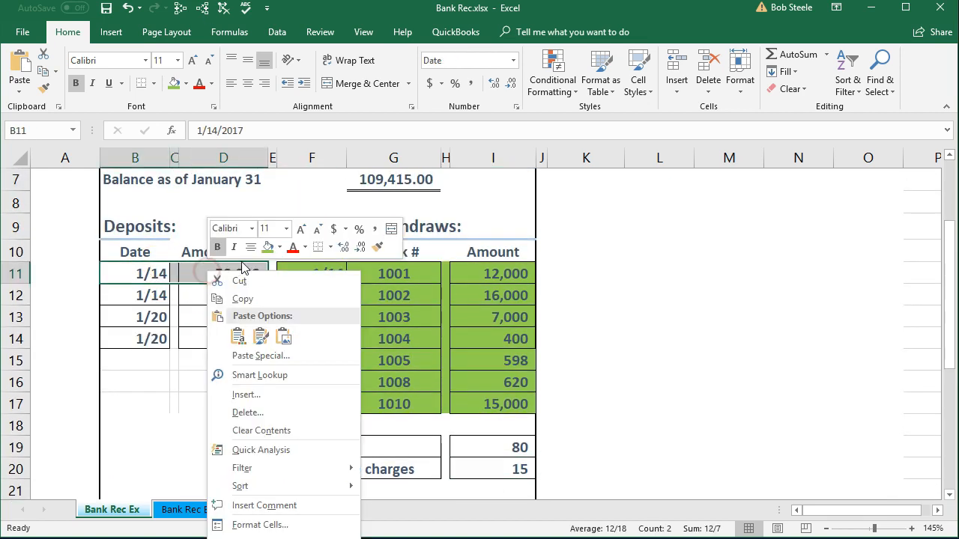
pyautogui.click(266, 247)
pyautogui.click(210, 271)
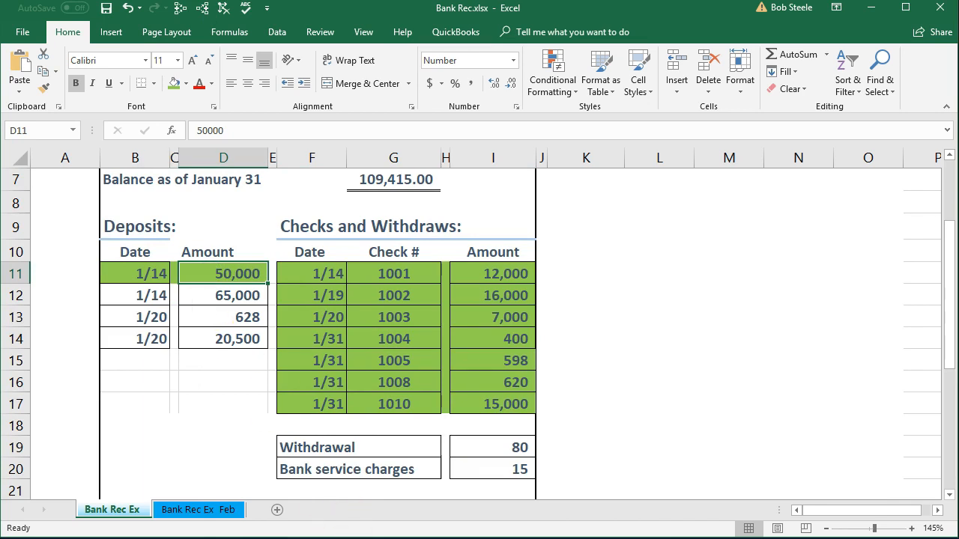
pyautogui.hotkey('alt', 'Tab')
pyautogui.click(888, 110)
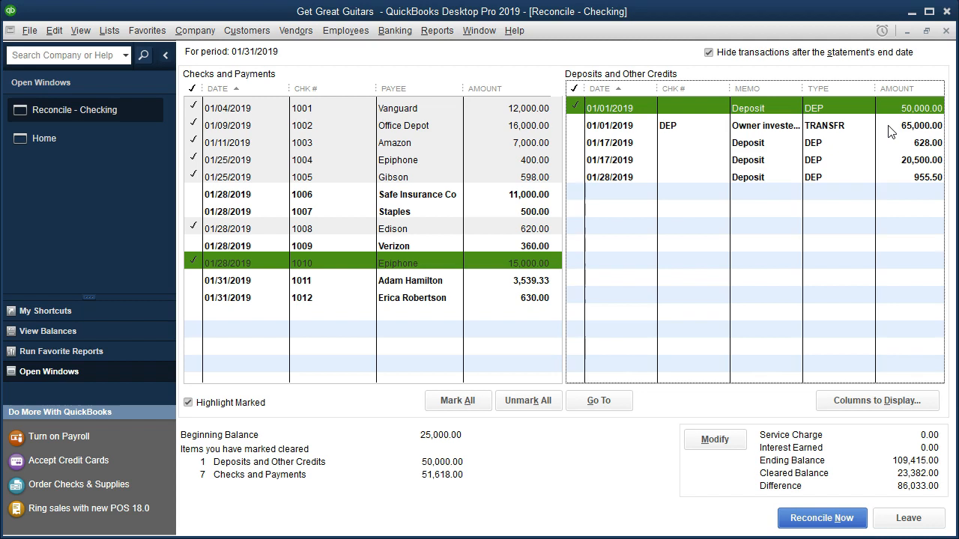
# - Fill the 65,000 deposit row (B12:D12) green in Excel and mark the 65,000.00 owner investment transfer as cleared in QuickBooks
pyautogui.hotkey('alt', 'Tab')
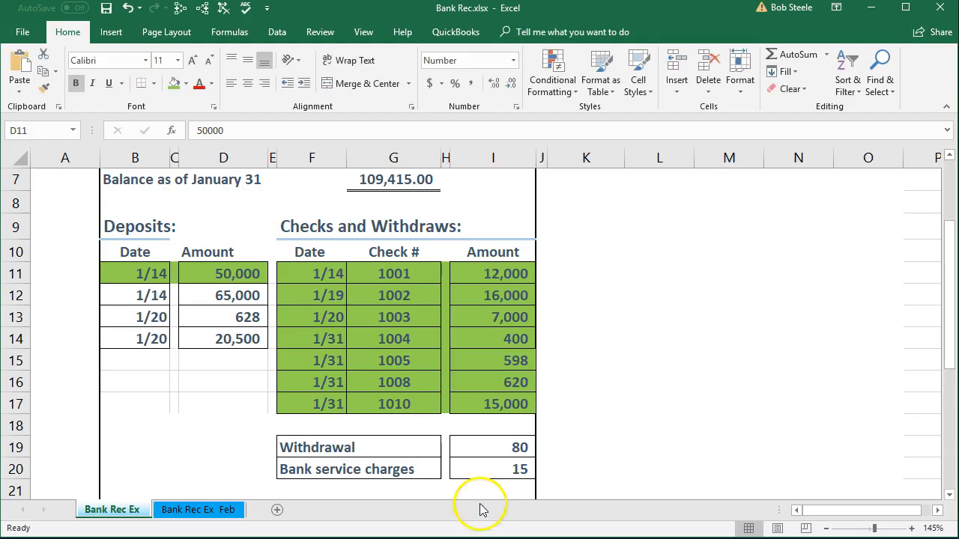
pyautogui.moveTo(156, 297); pyautogui.dragTo(200, 295)
pyautogui.rightClick(200, 295)
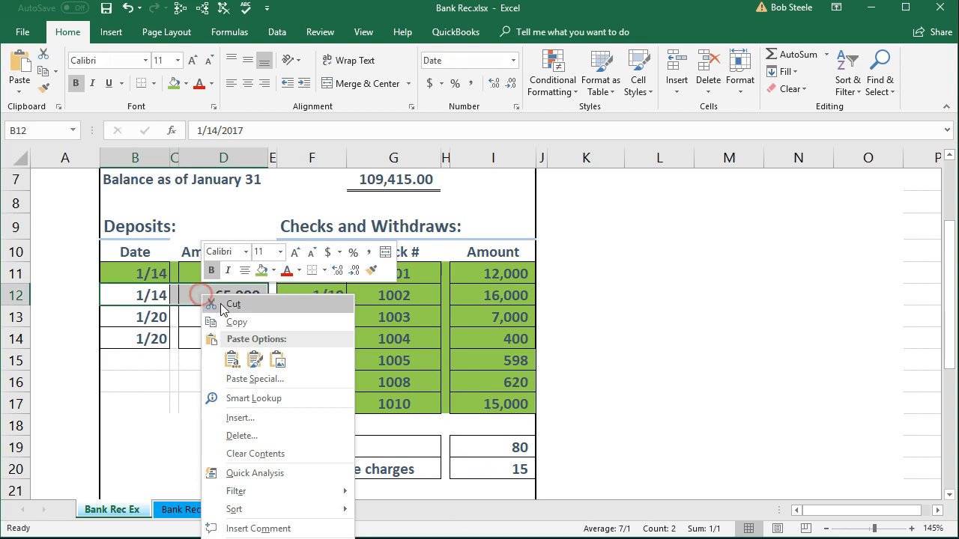
pyautogui.click(263, 271)
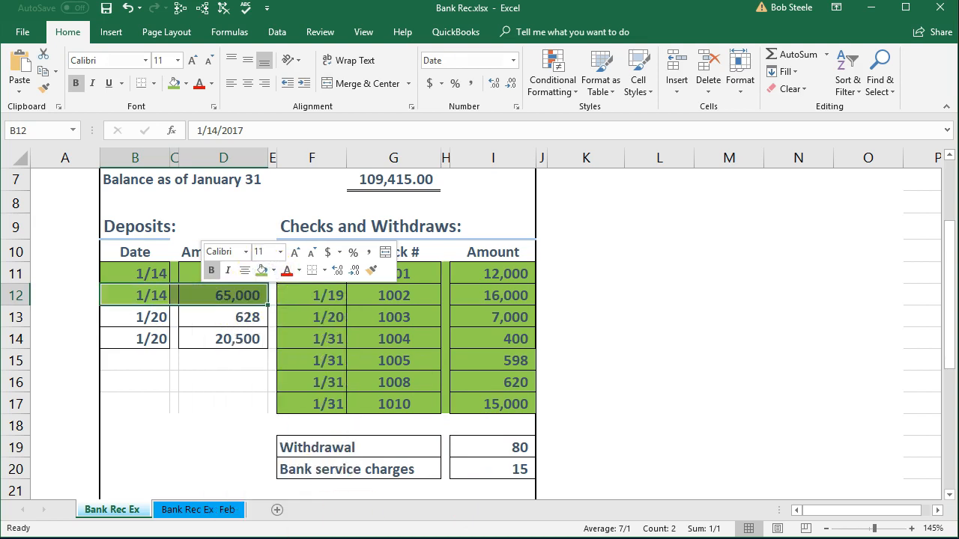
pyautogui.hotkey('alt', 'Tab')
pyautogui.click(888, 125)
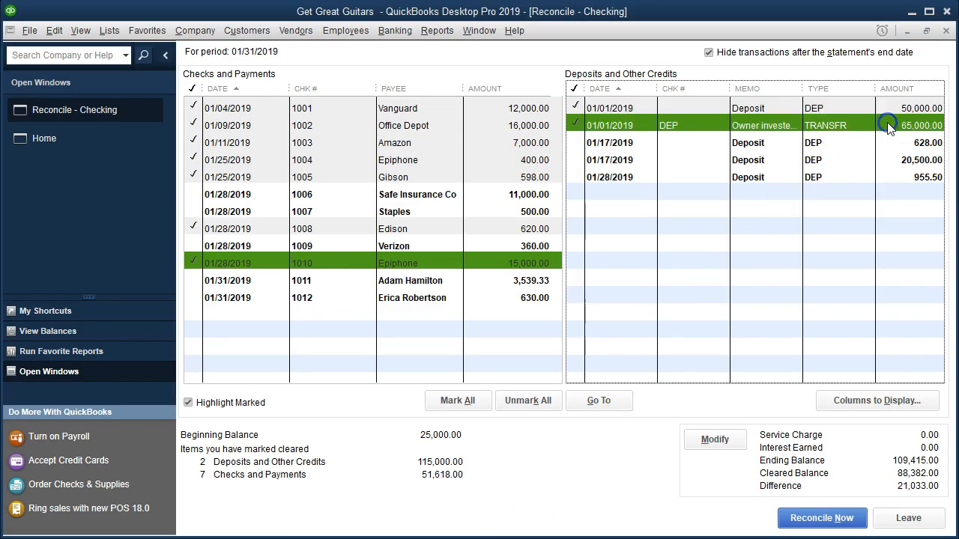
# - Mark the 628.00 deposit as cleared in QuickBooks and fill its row (B13:D13) green in Excel
pyautogui.hotkey('alt', 'Tab')
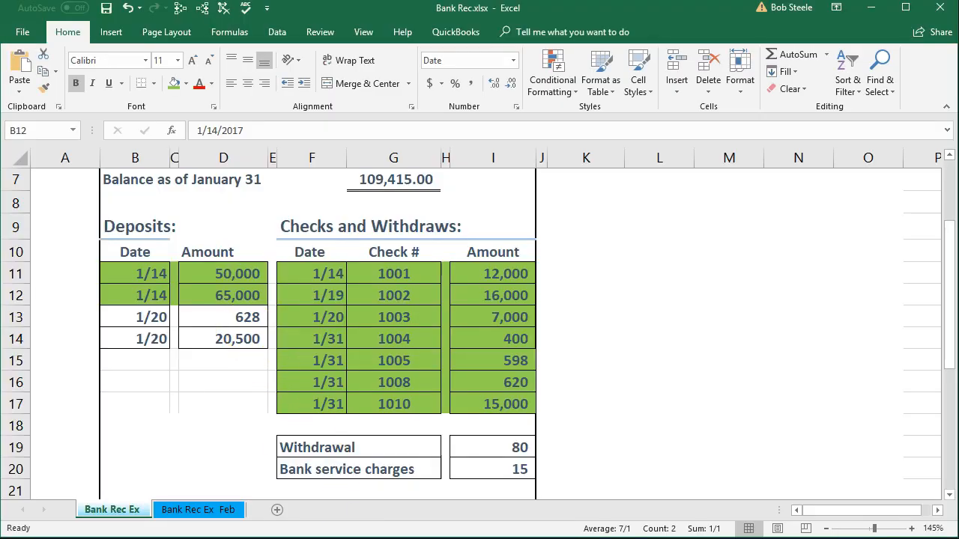
pyautogui.hotkey('alt', 'Tab')
pyautogui.click(884, 142)
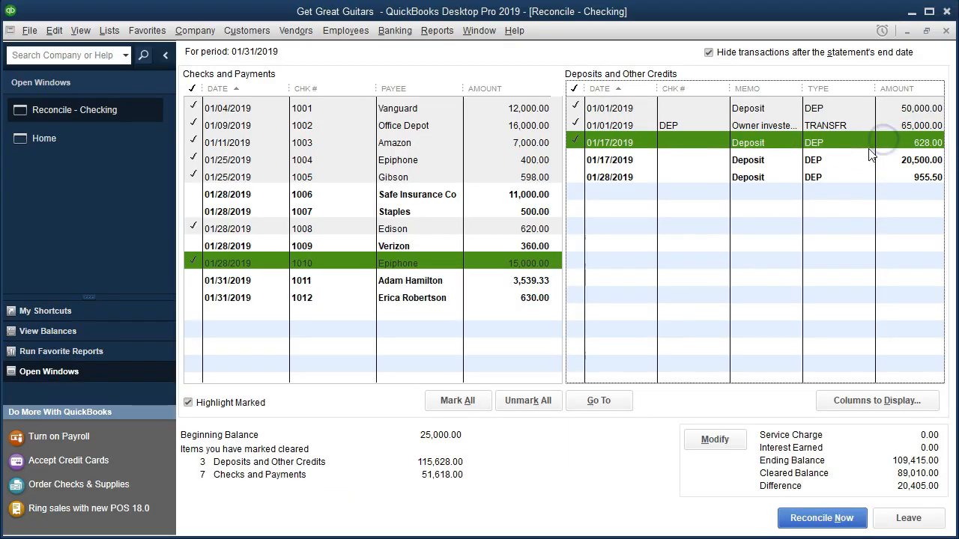
pyautogui.hotkey('alt', 'Tab')
pyautogui.click(158, 317)
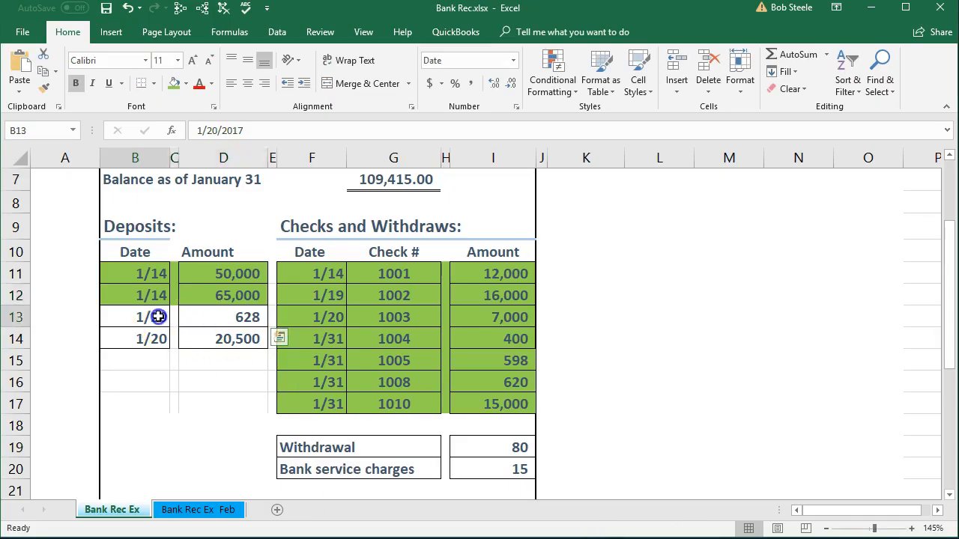
pyautogui.moveTo(158, 316); pyautogui.dragTo(209, 315)
pyautogui.rightClick(209, 315)
pyautogui.click(257, 351)
pyautogui.click(202, 426)
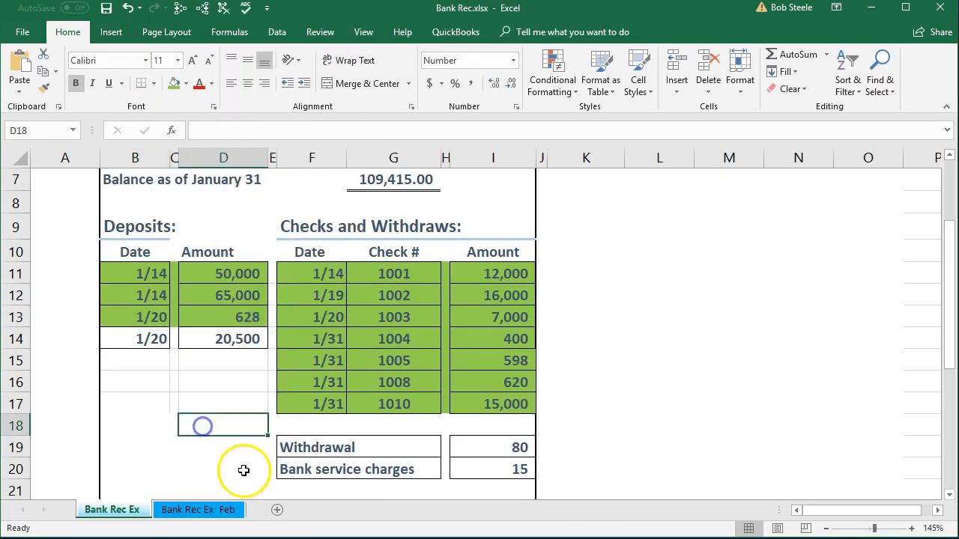
# - Mark the 20,500.00 deposit as cleared in QuickBooks and fill its row (B14:D14) green in Excel
pyautogui.hotkey('alt', 'Tab')
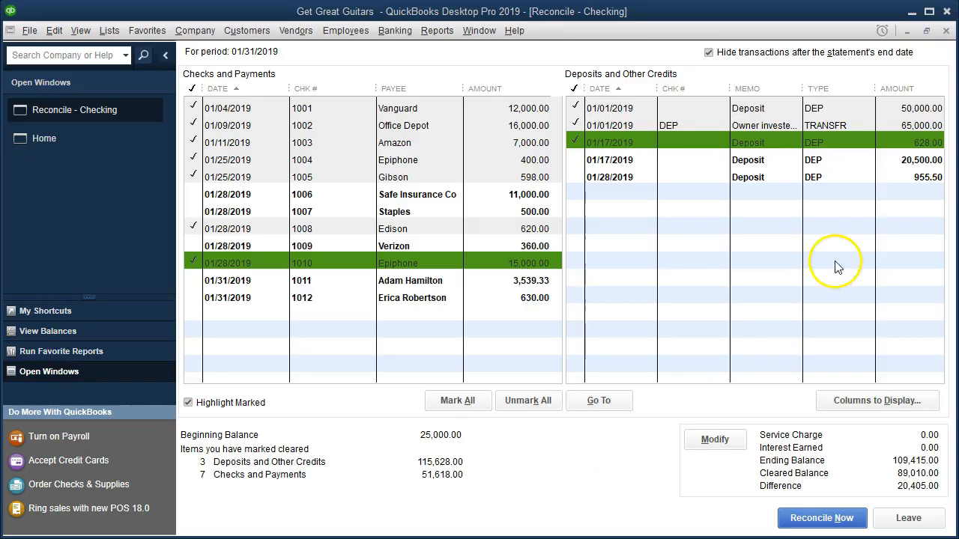
pyautogui.click(896, 160)
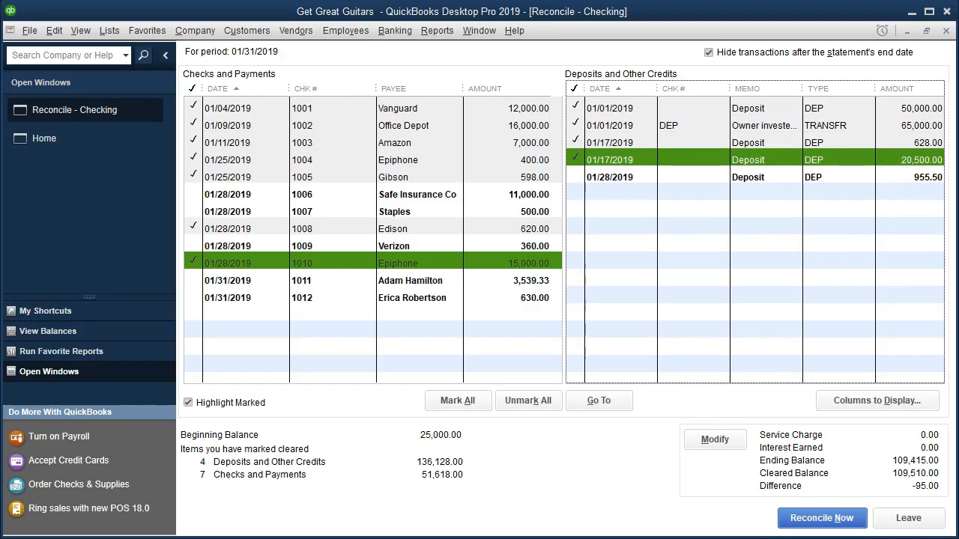
pyautogui.hotkey('alt', 'Tab')
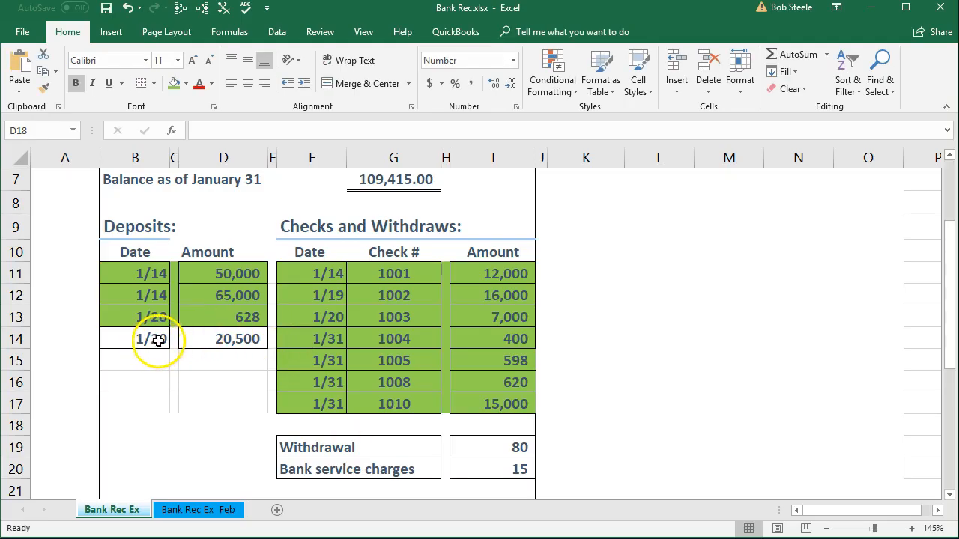
pyautogui.moveTo(158, 340); pyautogui.dragTo(225, 335)
pyautogui.rightClick(225, 336)
pyautogui.click(292, 371)
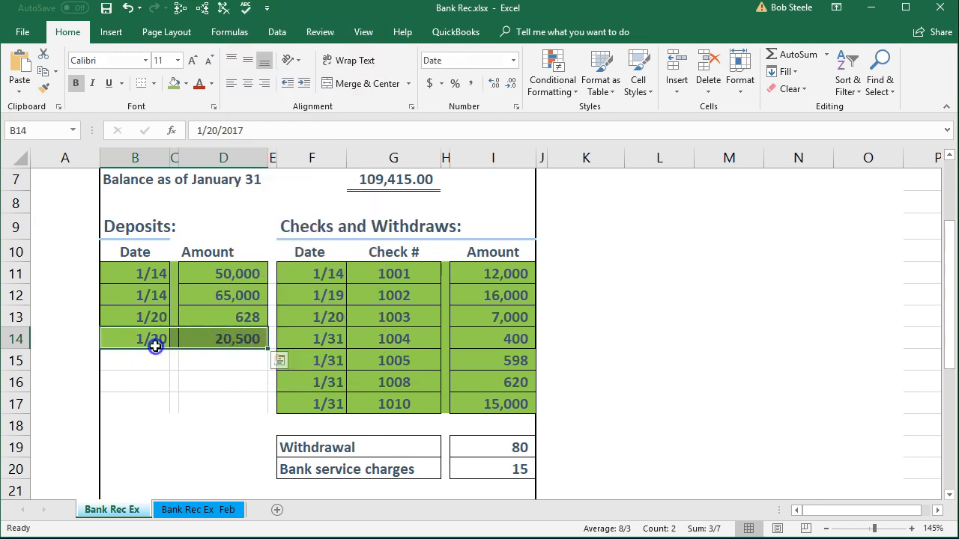
pyautogui.click(155, 346)
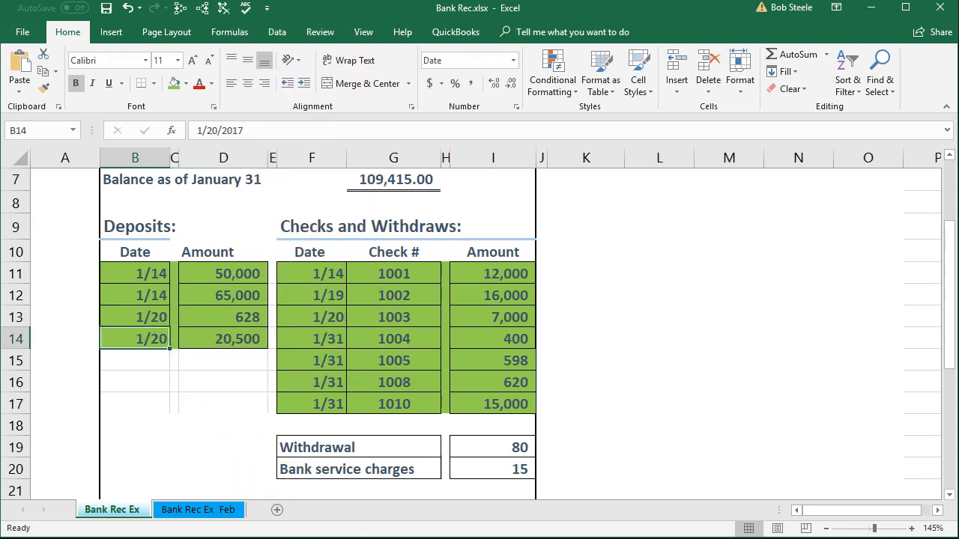
# - Review the uncleared deposit and the difference in QuickBooks, and check the unmatched withdrawal and bank service charge rows in Excel
pyautogui.click(495, 536)
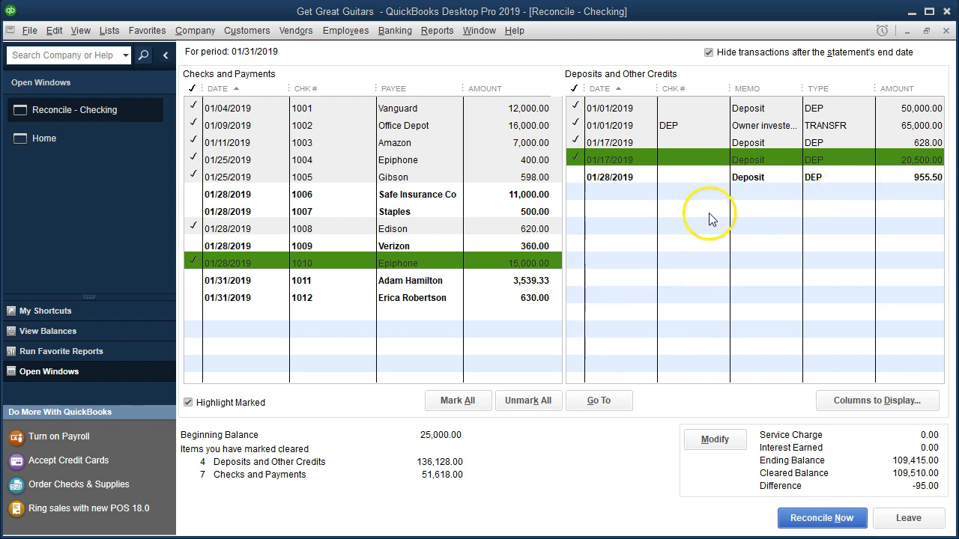
pyautogui.click(613, 189)
pyautogui.hotkey('alt', 'Tab')
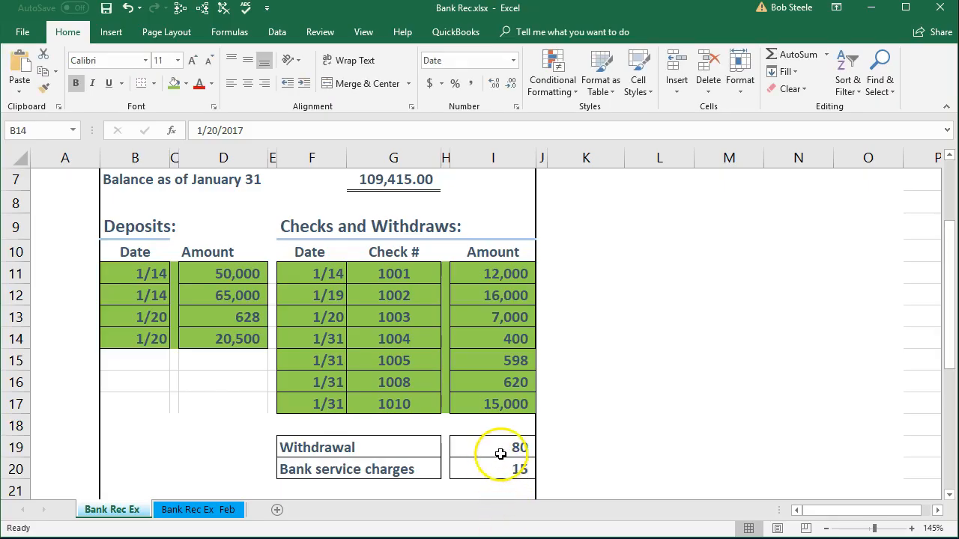
pyautogui.click(496, 450)
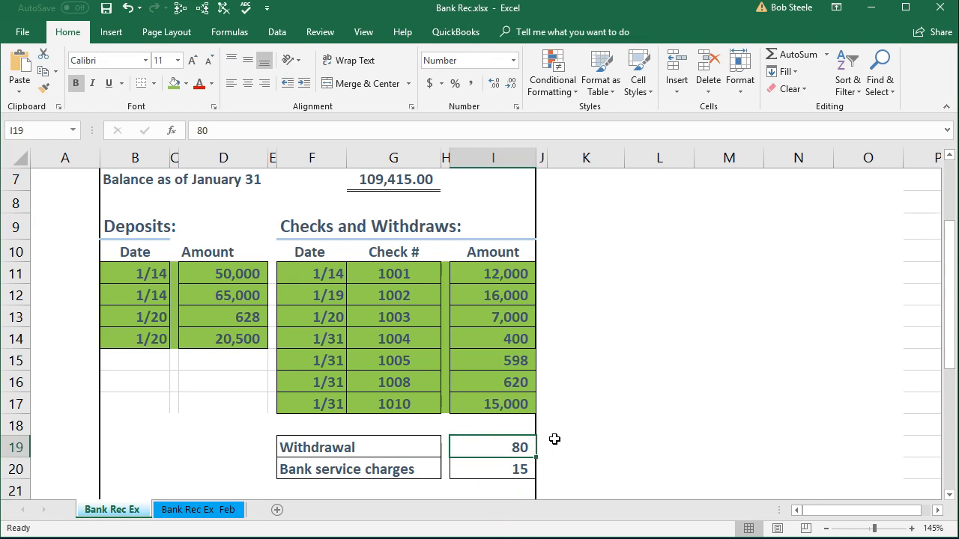
pyautogui.scroll(-2, 554, 439)
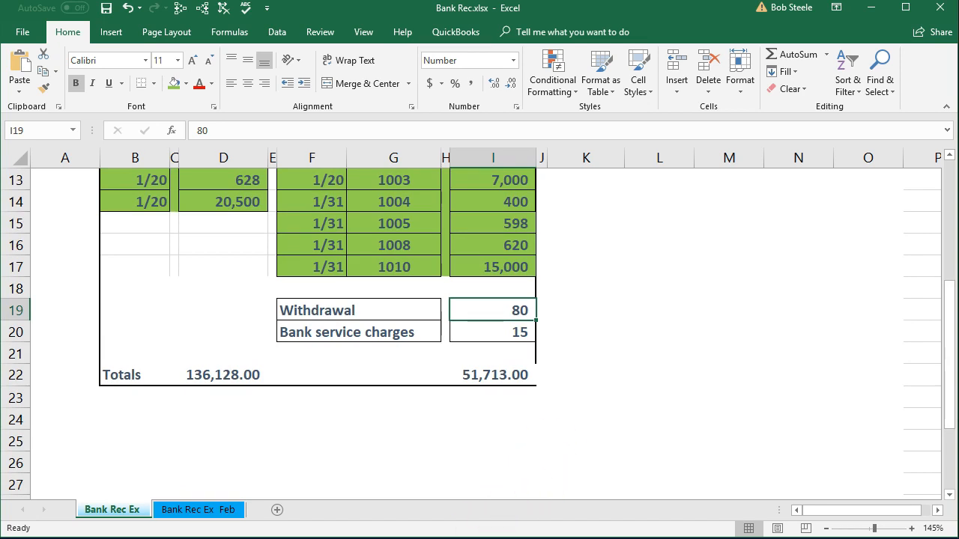
# - Switch to QuickBooks, open the Checking register, and date a new entry 01/31/19
pyautogui.hotkey('alt', 'Tab')
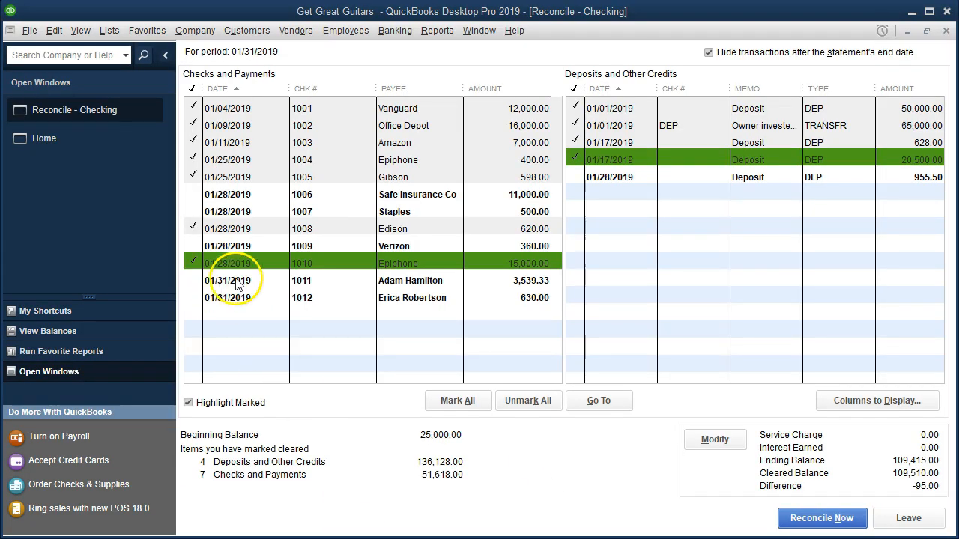
pyautogui.click(394, 31)
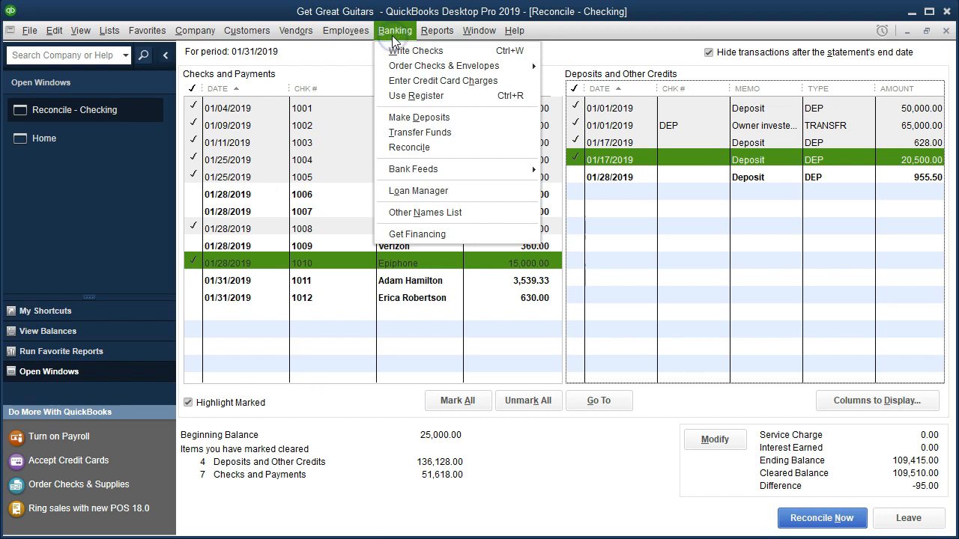
pyautogui.click(450, 93)
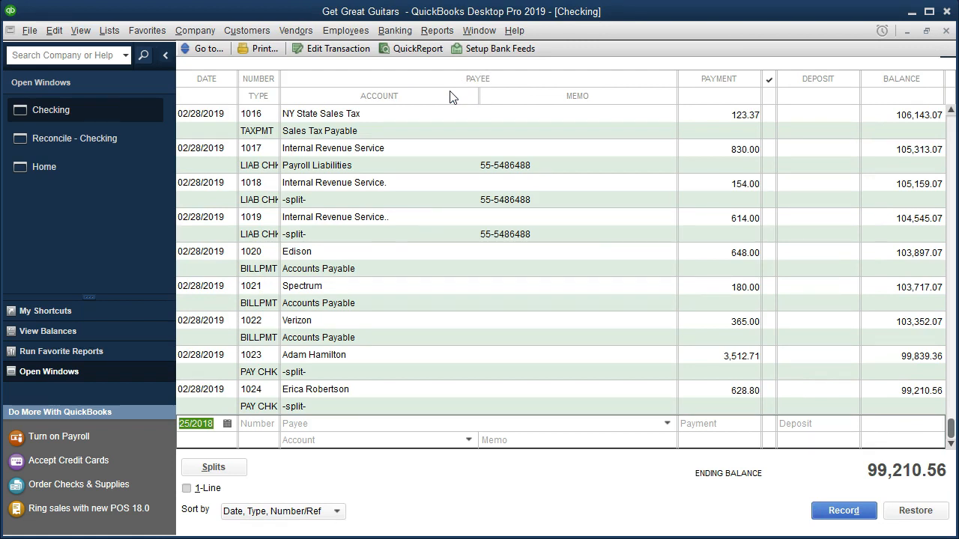
pyautogui.write('0101')
pyautogui.press('BackSpace')
pyautogui.press('BackSpace')
pyautogui.write('3119')
pyautogui.press('Tab')
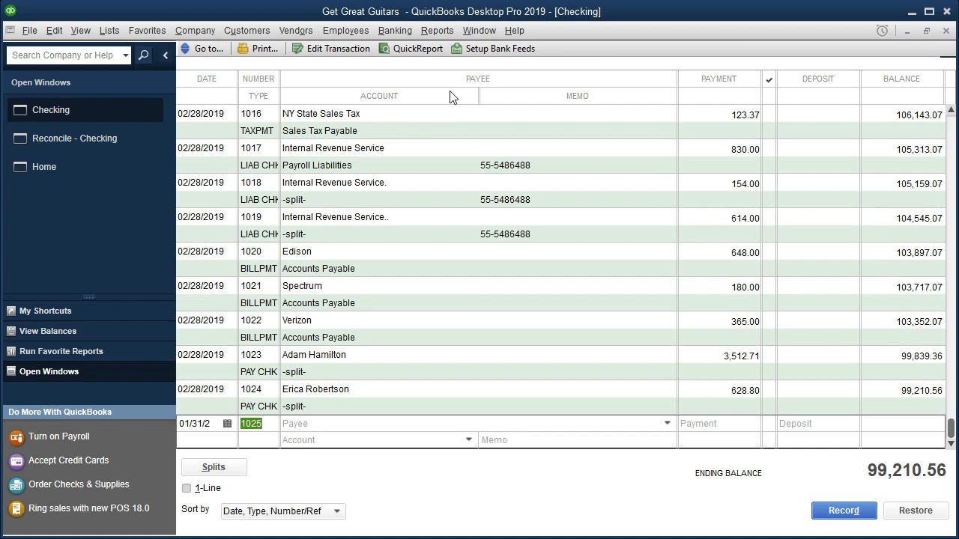
# - Set the new register entry's number to Other and its payment to 80, matching the withdrawal on the Excel statement
pyautogui.write('Other')
pyautogui.press('Tab')
pyautogui.press('Tab')
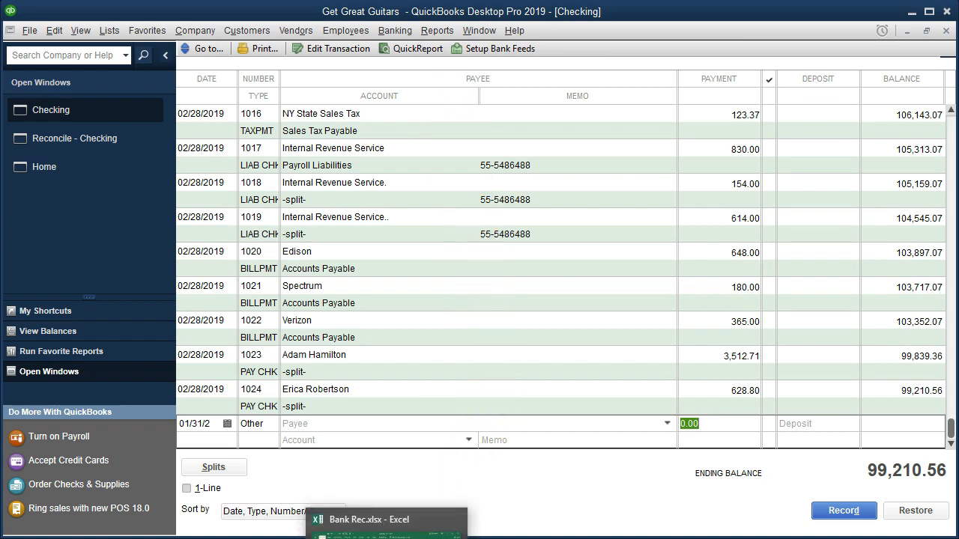
pyautogui.click(337, 525)
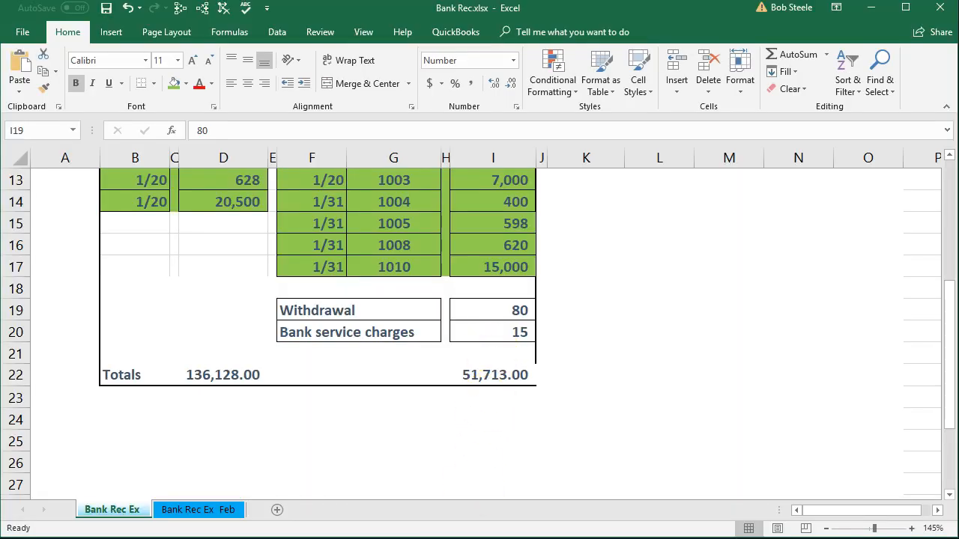
pyautogui.click(437, 524)
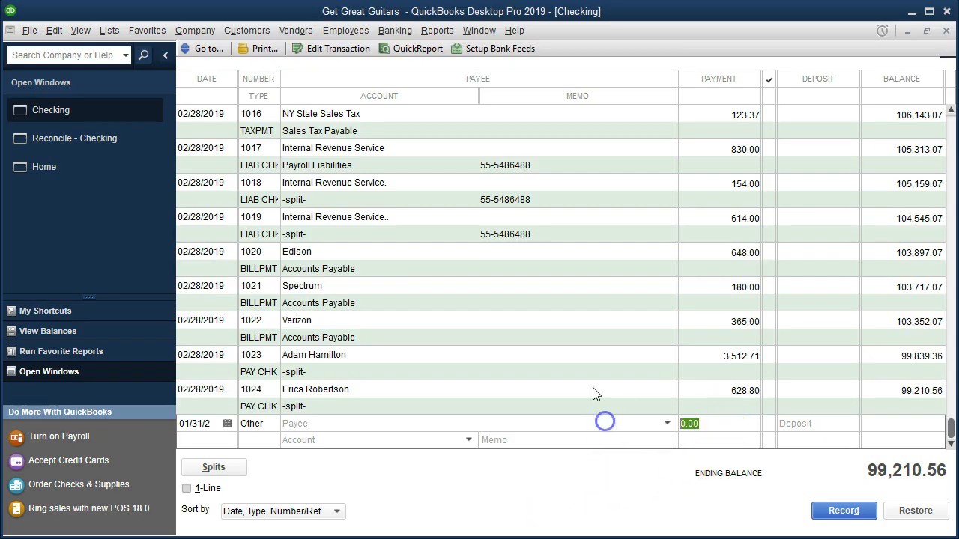
pyautogui.write('80')
pyautogui.press('Tab')
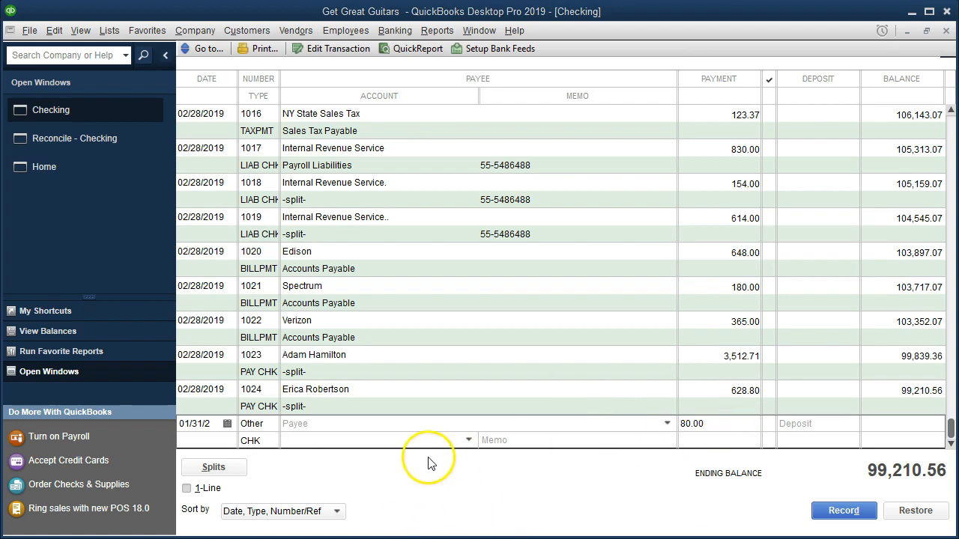
# - Assign the 80.00 payment to a new Expense-type account named Misc. Expense and record the register entry
pyautogui.click(372, 438)
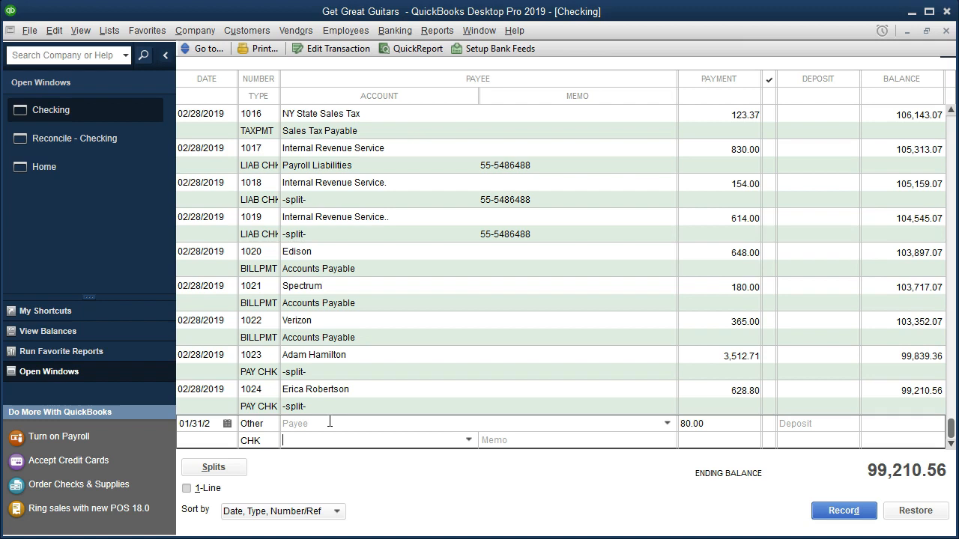
pyautogui.write('Mis')
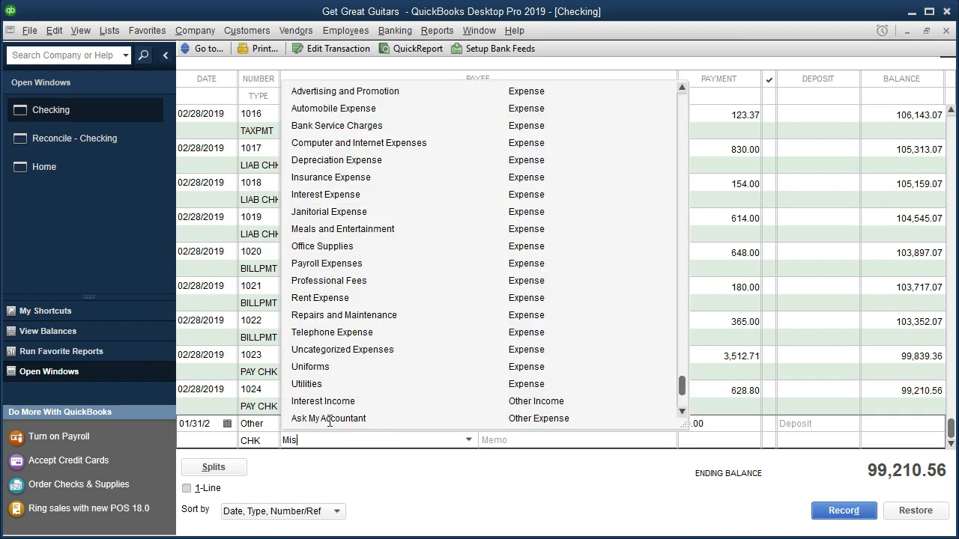
pyautogui.write('c. Expense')
pyautogui.press('Tab')
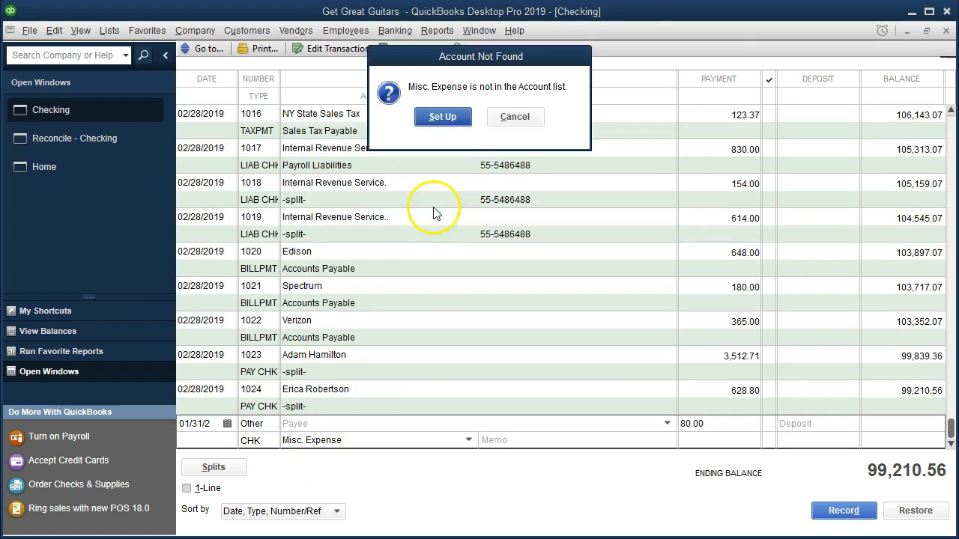
pyautogui.click(449, 118)
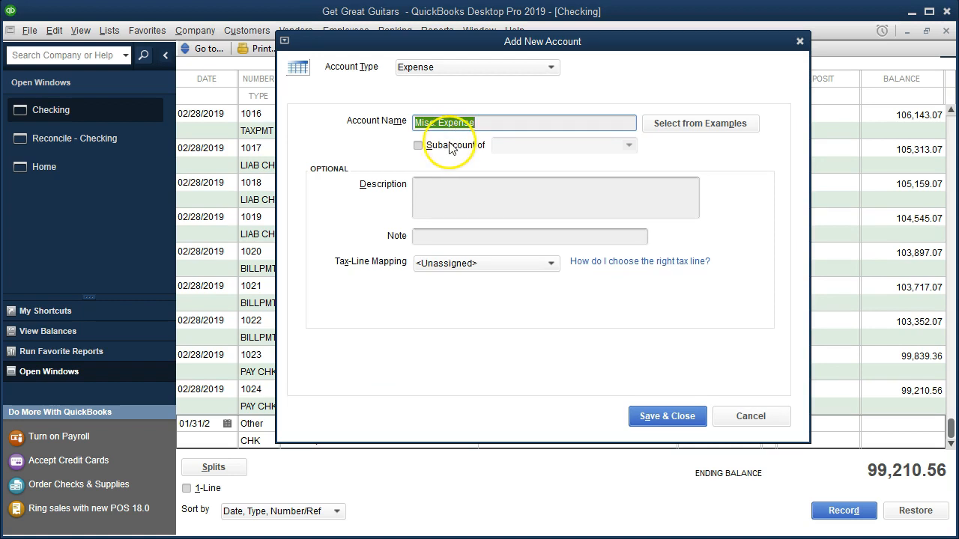
pyautogui.click(471, 69)
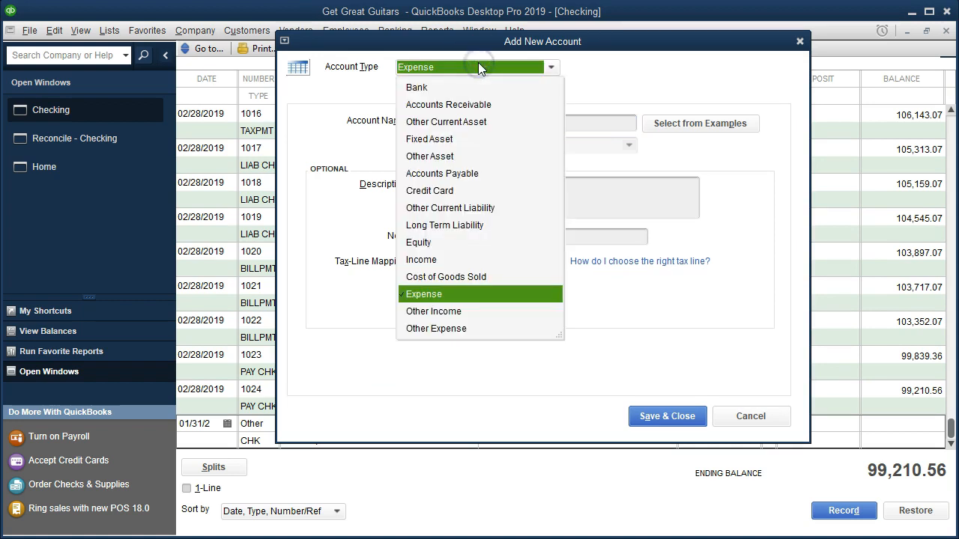
pyautogui.click(478, 65)
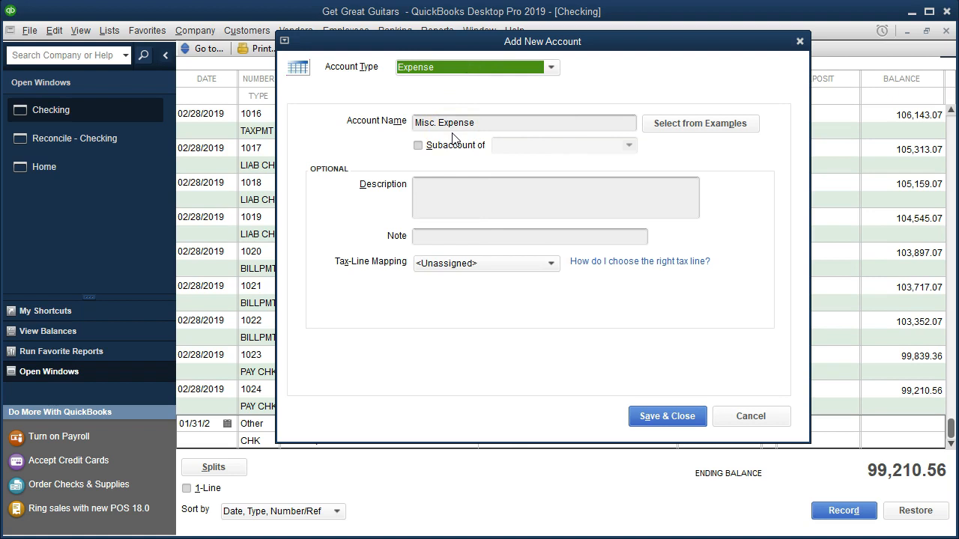
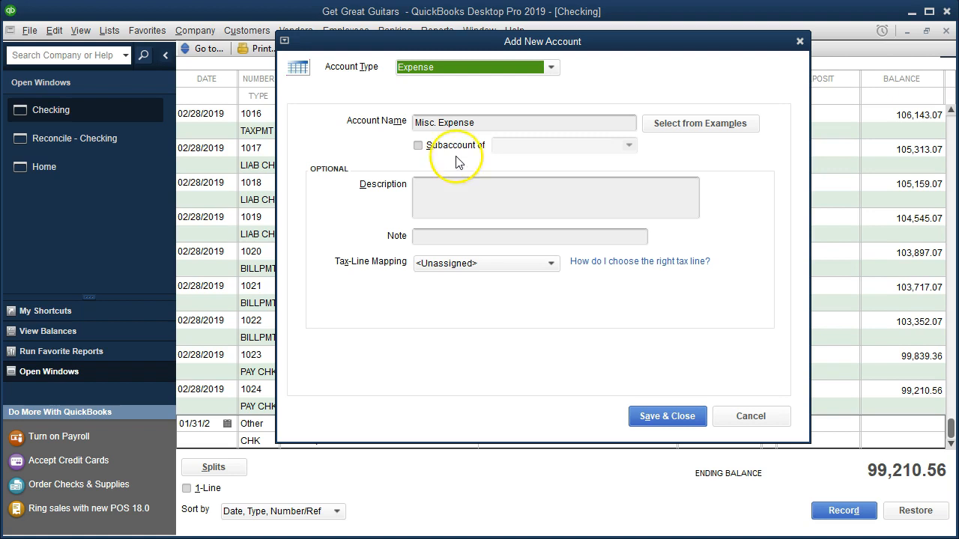
pyautogui.click(648, 421)
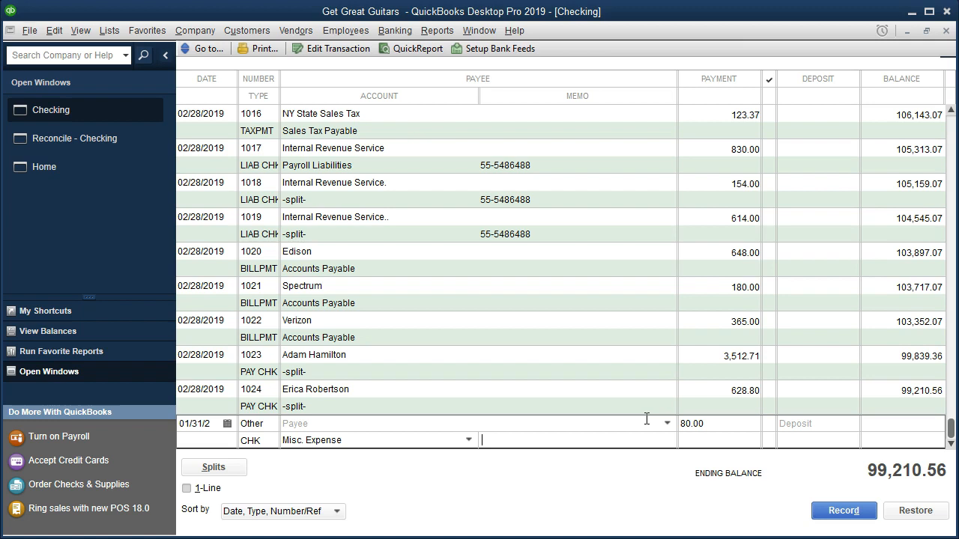
pyautogui.press('Return')
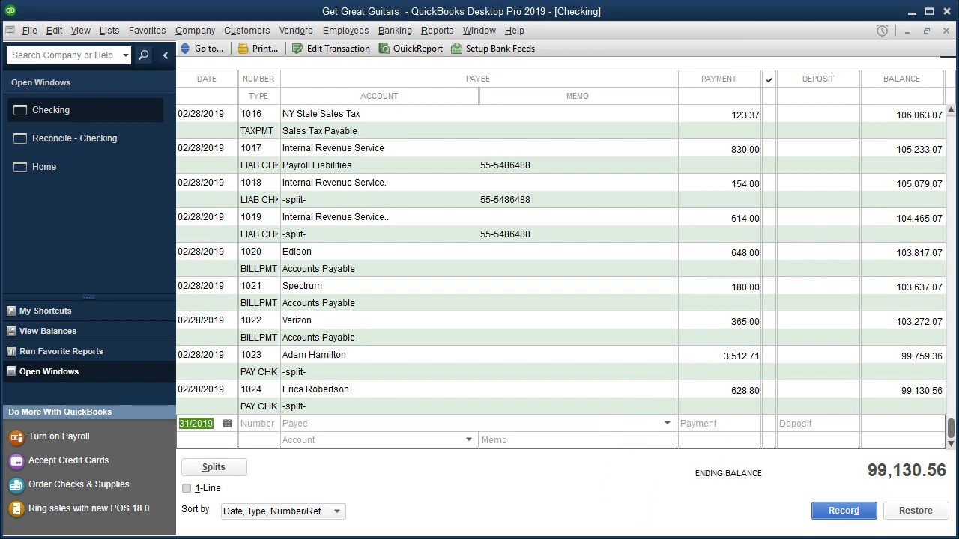
# - Check the bank service charge in Excel, then start a 01/31/2019 entry in the QuickBooks register with number Other and payment 15
pyautogui.hotkey('alt', 'Tab')
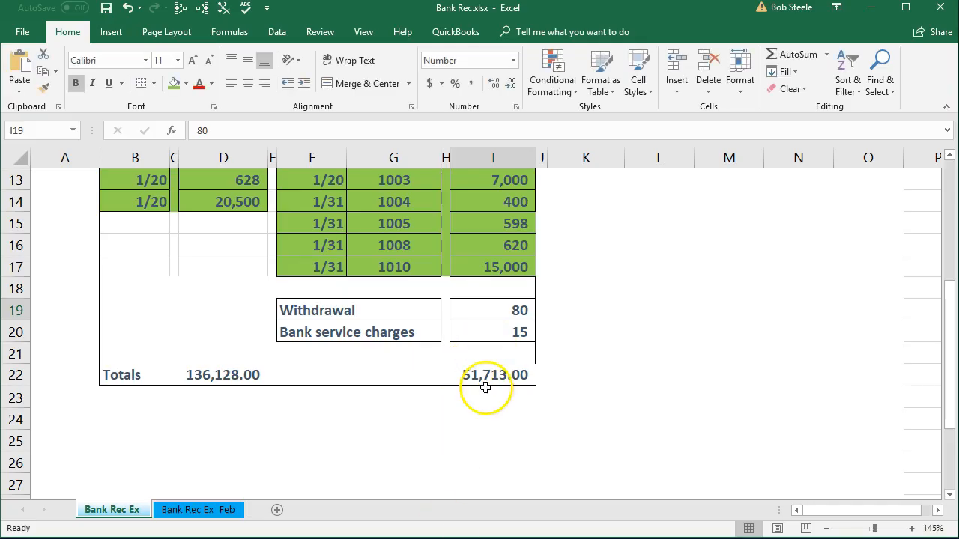
pyautogui.hotkey('alt', 'Tab')
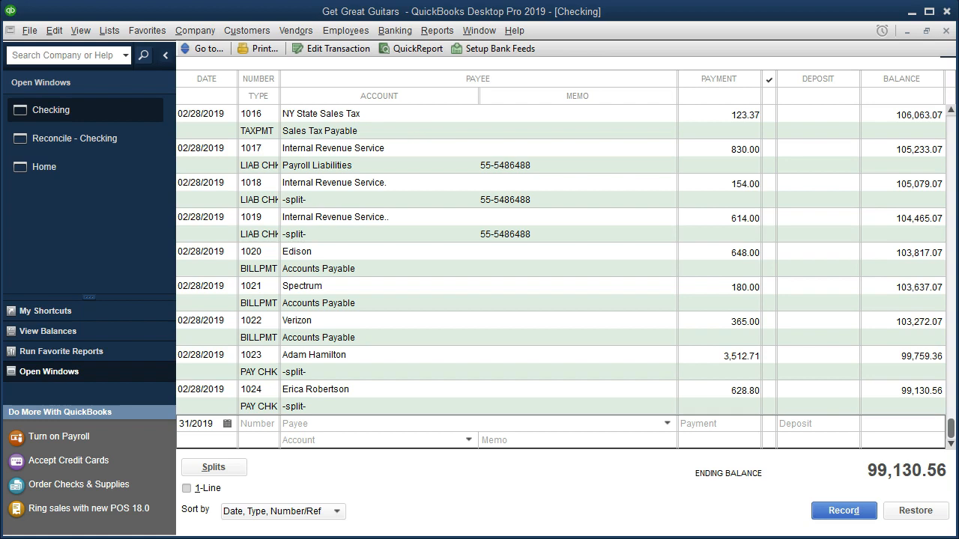
pyautogui.click(219, 425)
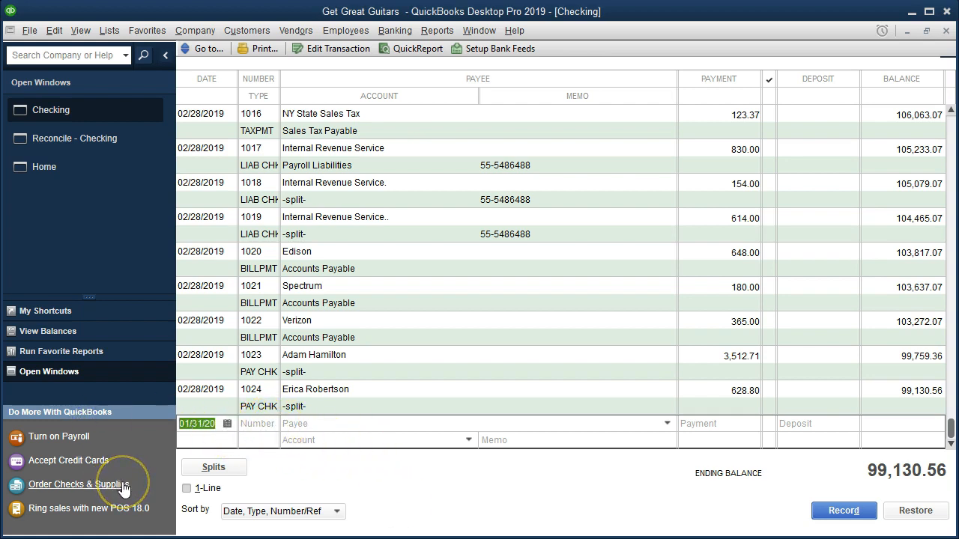
pyautogui.press('Tab')
pyautogui.write('Other')
pyautogui.press('Tab')
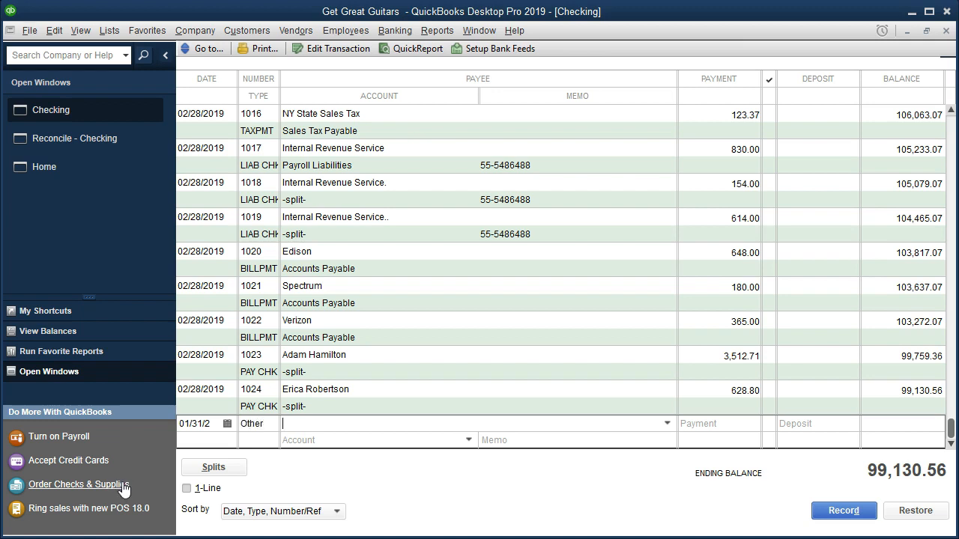
pyautogui.press('Tab')
pyautogui.write('15')
pyautogui.press('Tab')
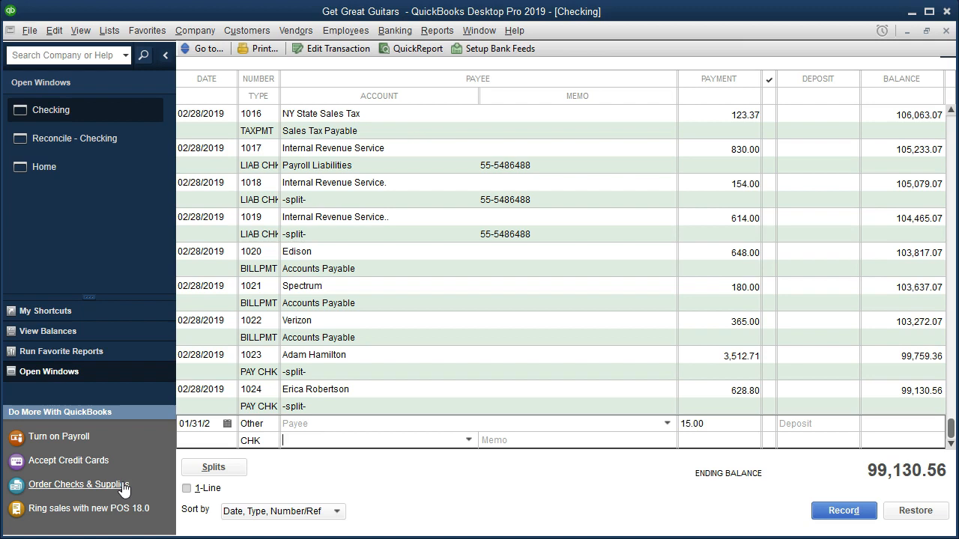
# - Assign the 15.00 payment to the Bank Service Charges account and record the entry
pyautogui.click(468, 439)
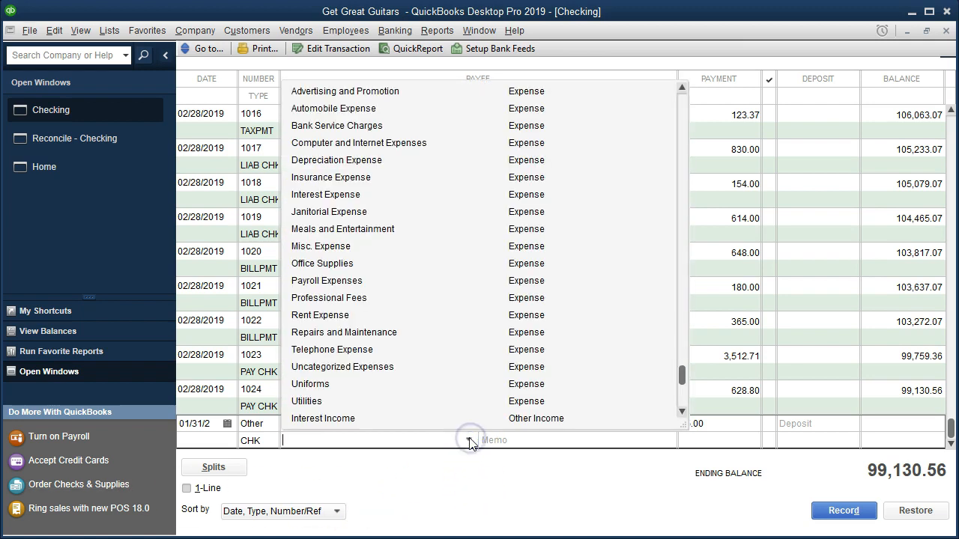
pyautogui.click(449, 384)
pyautogui.write('Bank Service Charges')
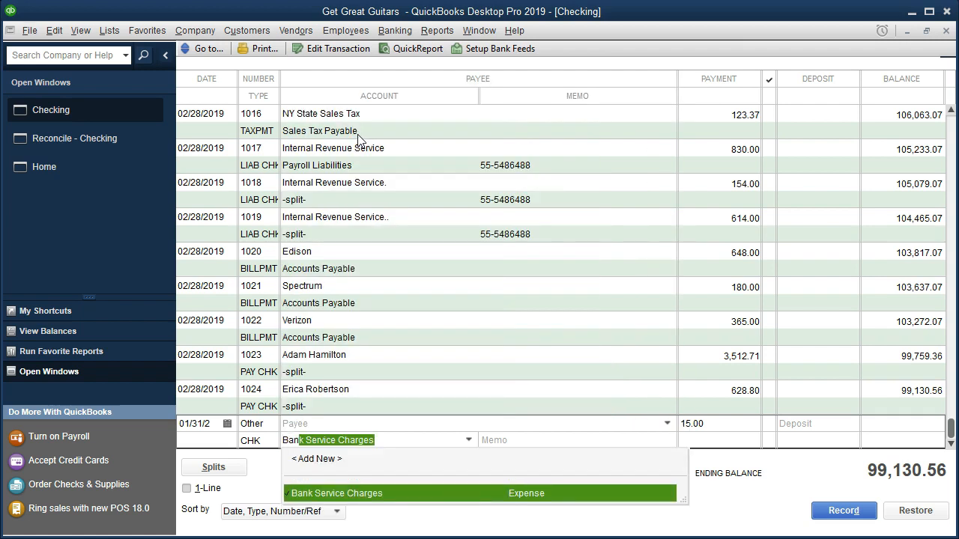
pyautogui.press('Tab')
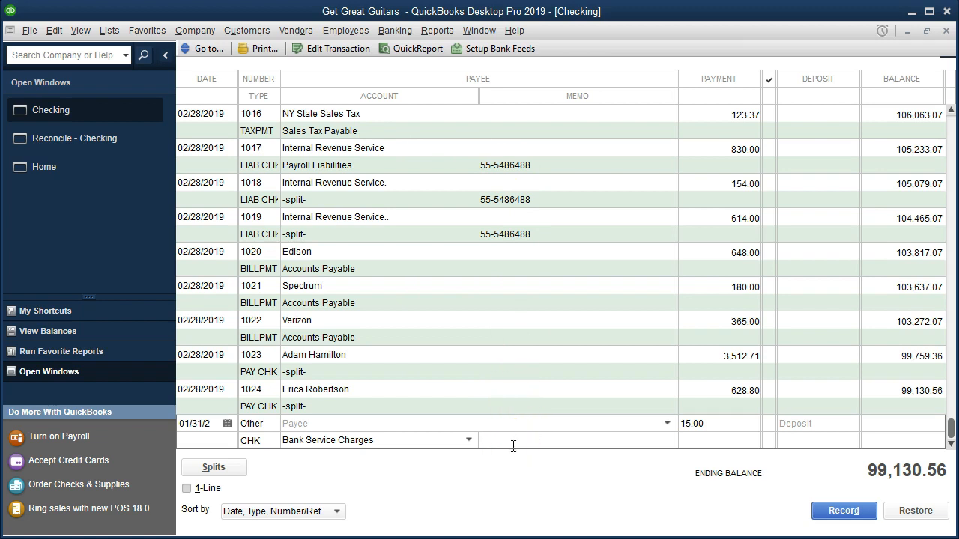
pyautogui.click(513, 445)
pyautogui.click(833, 516)
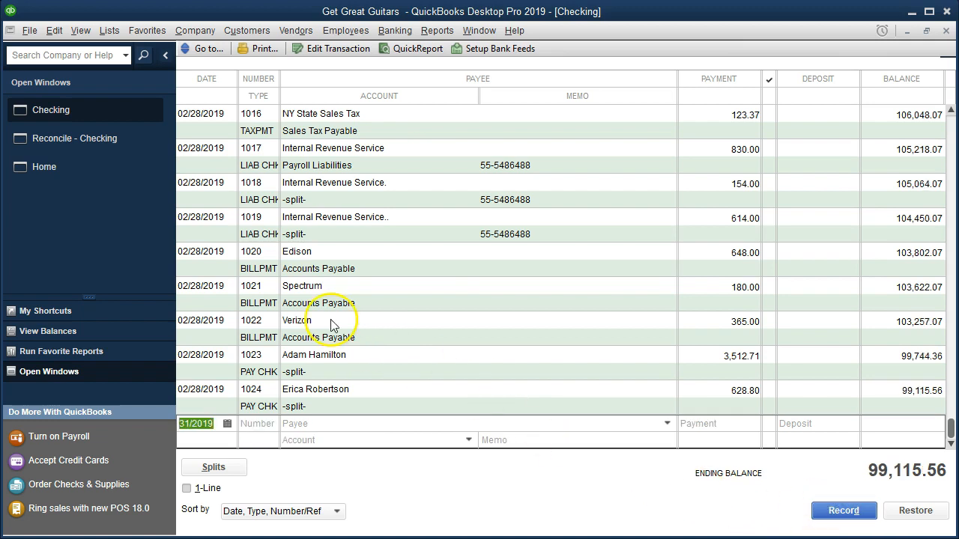
# - Return to the Checking reconciliation and mark the 01/31/2019 Other payments of 80.00 and 15.00 as cleared
pyautogui.click(129, 150)
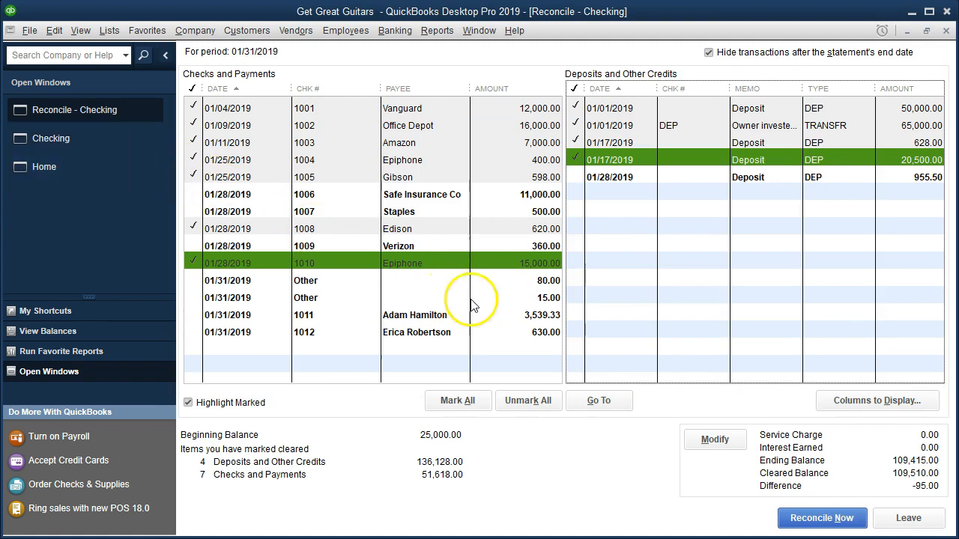
pyautogui.click(524, 280)
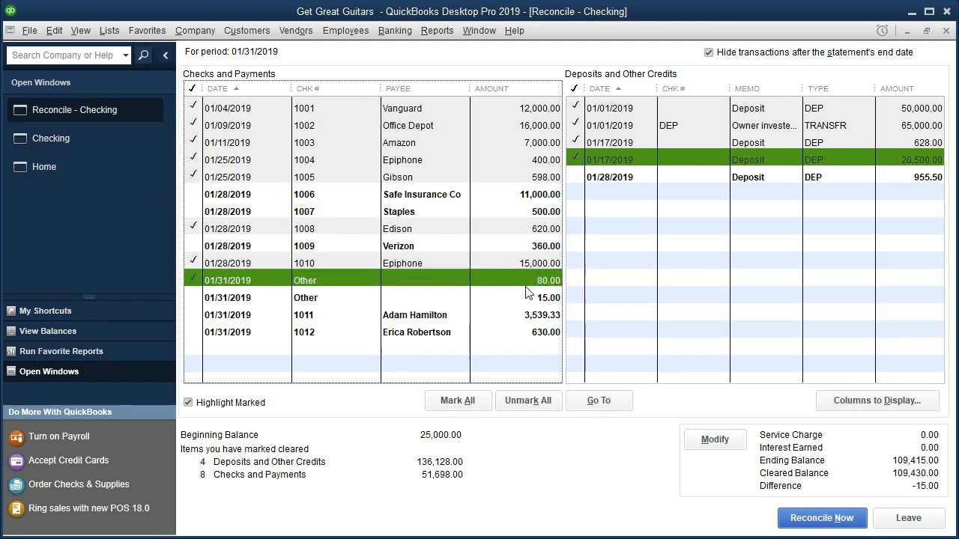
pyautogui.click(527, 298)
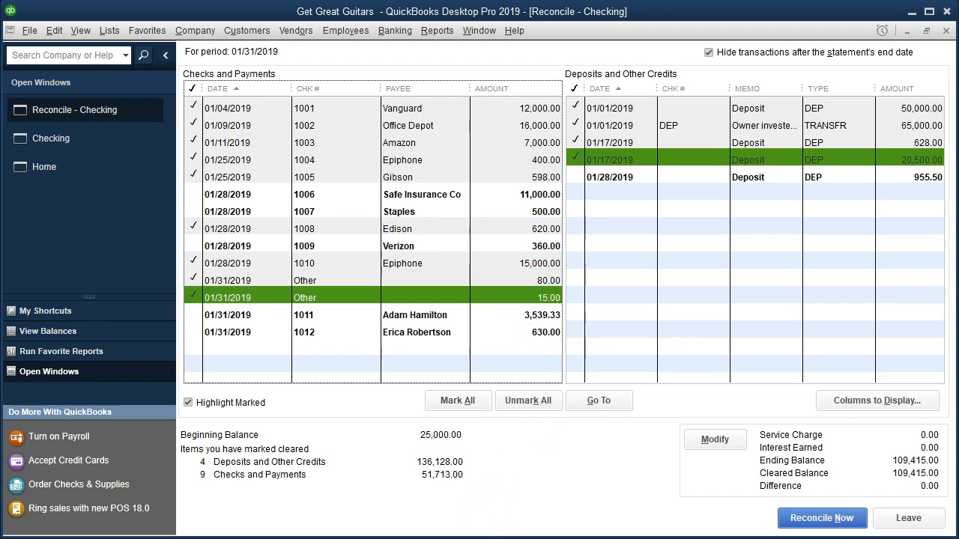
# - Switch to Excel and fill the withdrawal and bank service charge amounts (I19:I20) green
pyautogui.click(352, 524)
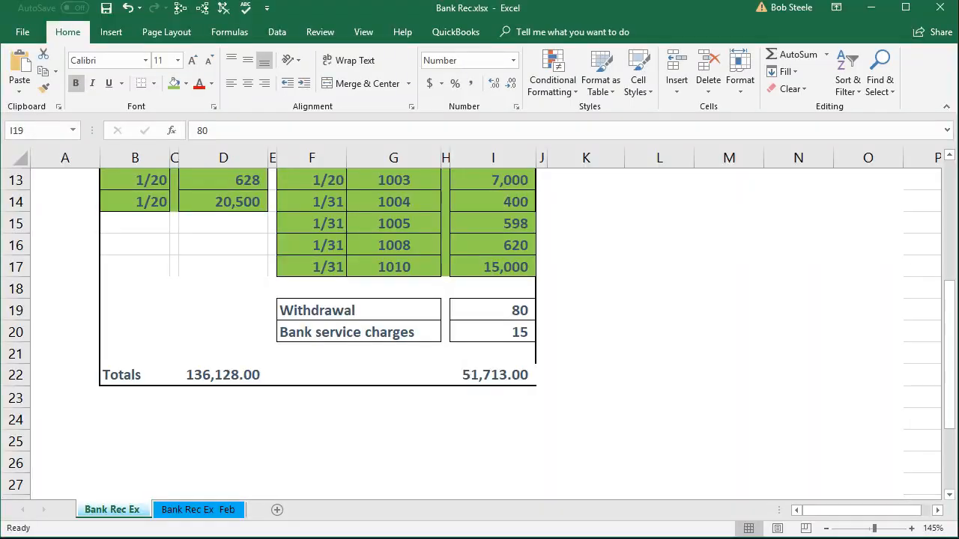
pyautogui.moveTo(528, 315); pyautogui.dragTo(515, 327)
pyautogui.rightClick(515, 326)
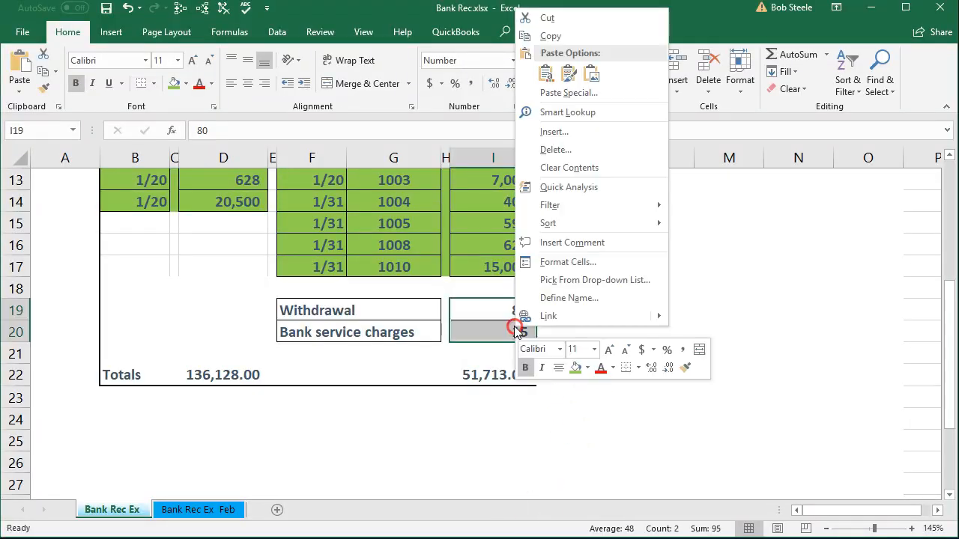
pyautogui.click(575, 367)
pyautogui.click(449, 447)
# - Compare the balances and marked rows on the Excel statement with the reconciliation summary in QuickBooks
pyautogui.scroll(1, 446, 445)
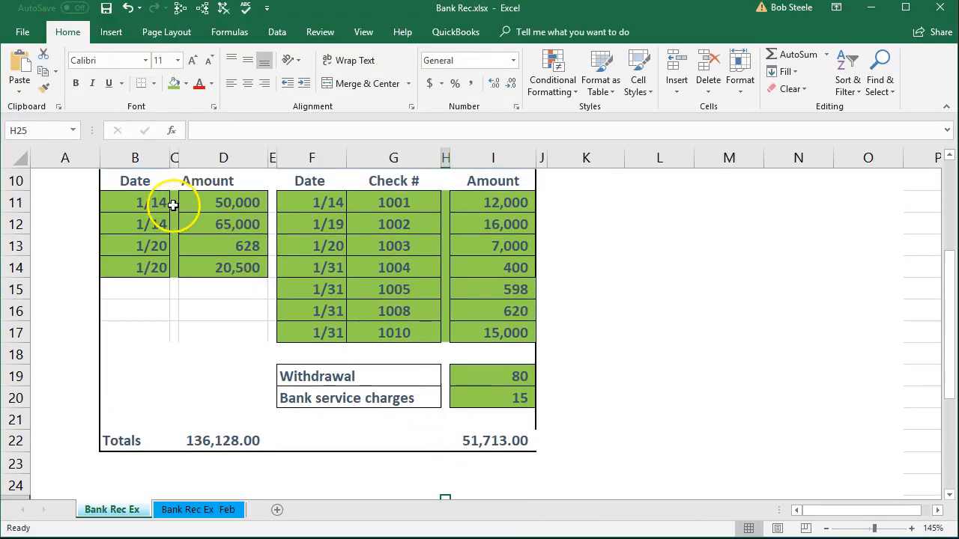
pyautogui.scroll(3, 246, 225)
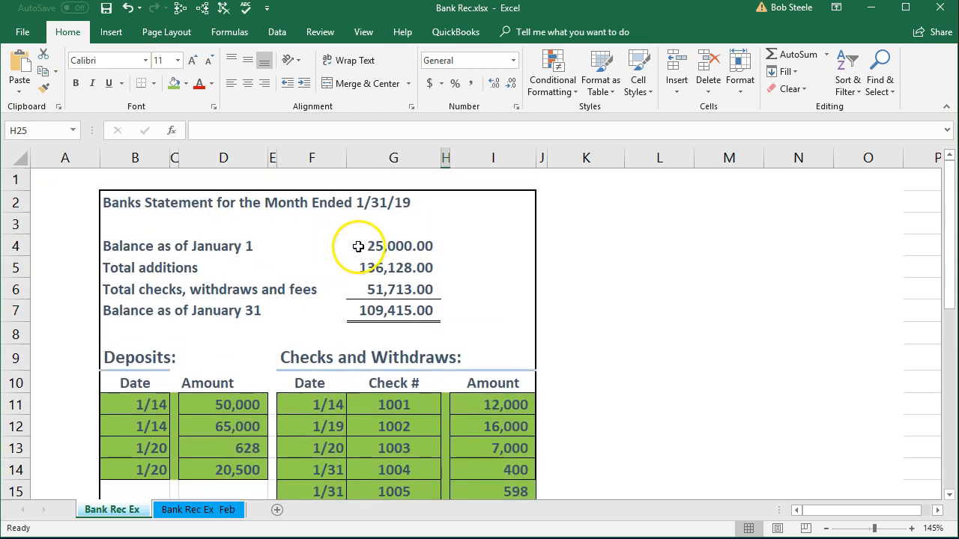
pyautogui.click(358, 246)
pyautogui.scroll(-2, 338, 285)
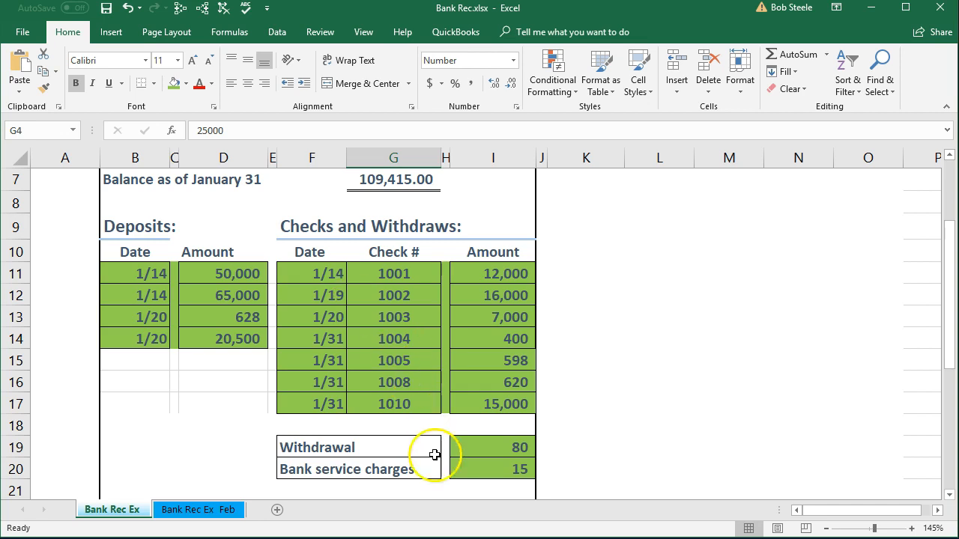
pyautogui.click(464, 538)
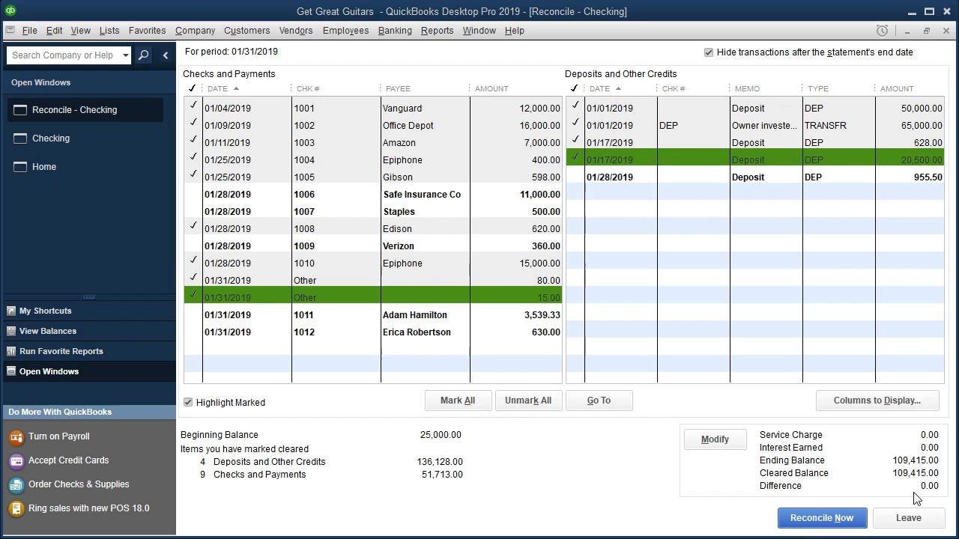
pyautogui.click(823, 518)
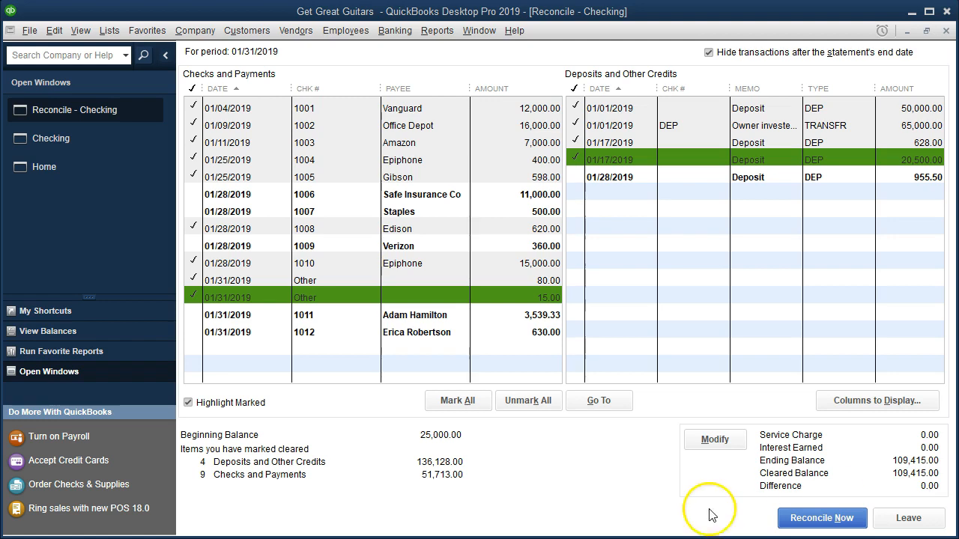
# - Switch to Excel and use Calculator to subtract 400 from the 628 deposit, then close Calculator
pyautogui.hotkey('alt', 'Tab')
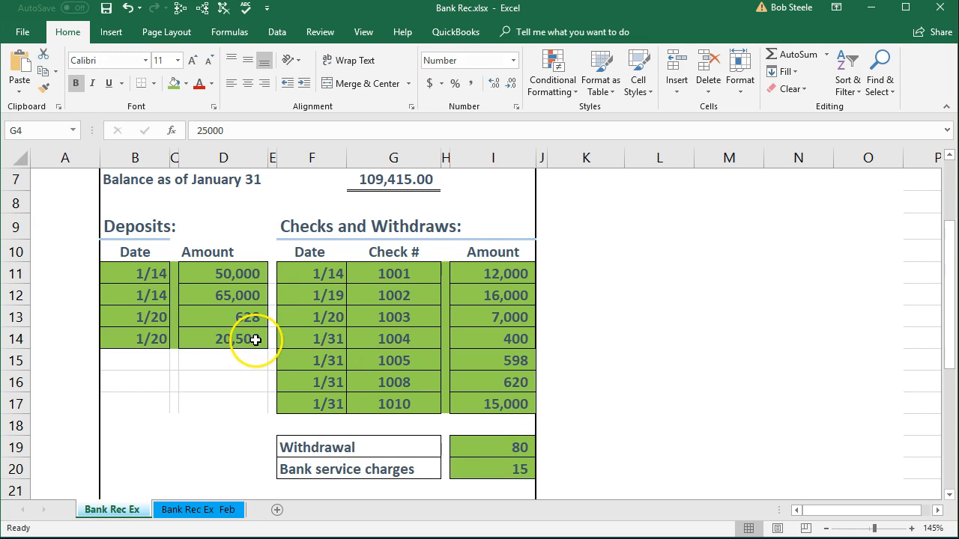
pyautogui.press('XF86Calculator')
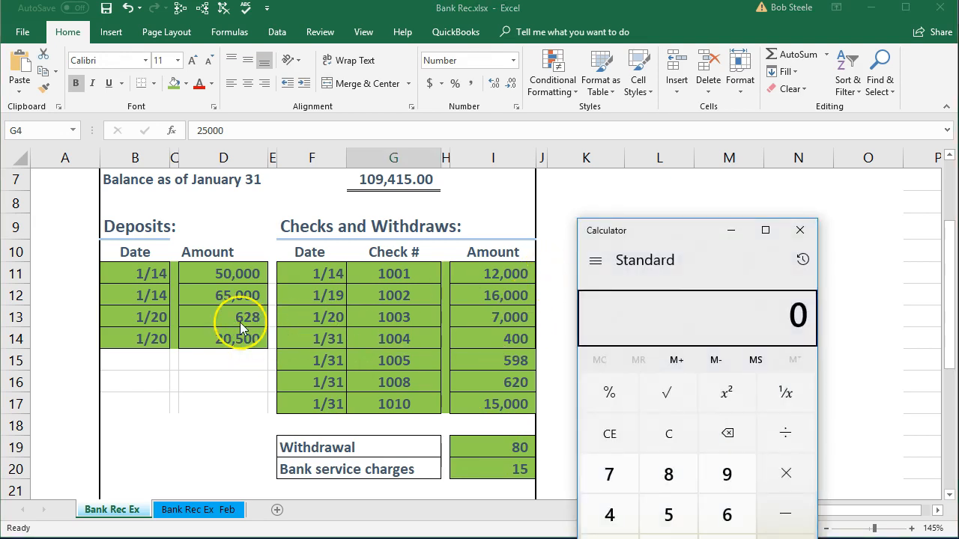
pyautogui.write('628')
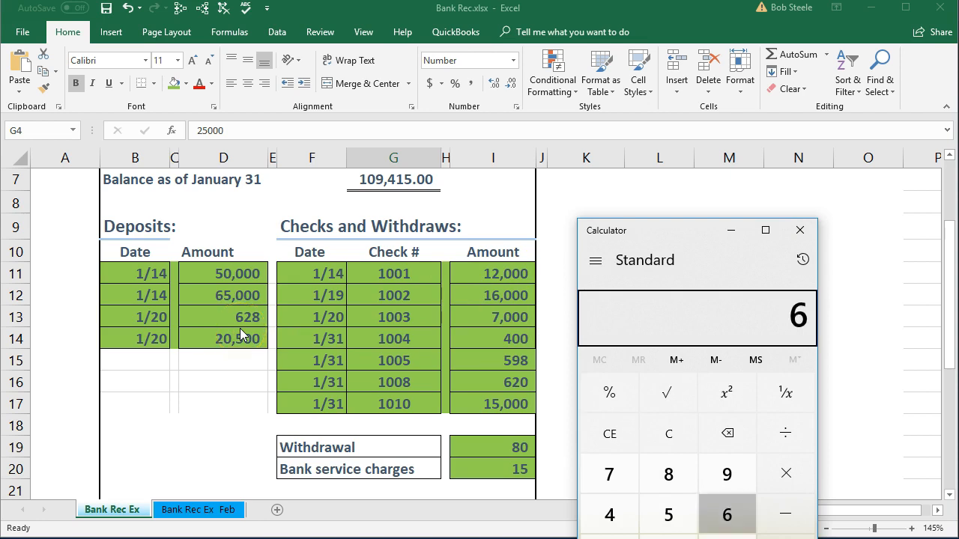
pyautogui.press('-')
pyautogui.write('400')
pyautogui.press('Return')
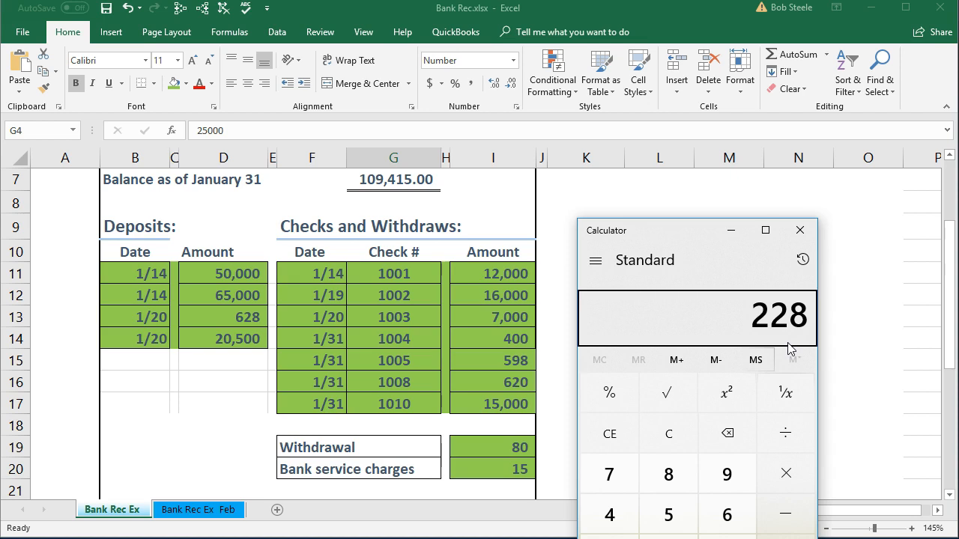
pyautogui.click(800, 230)
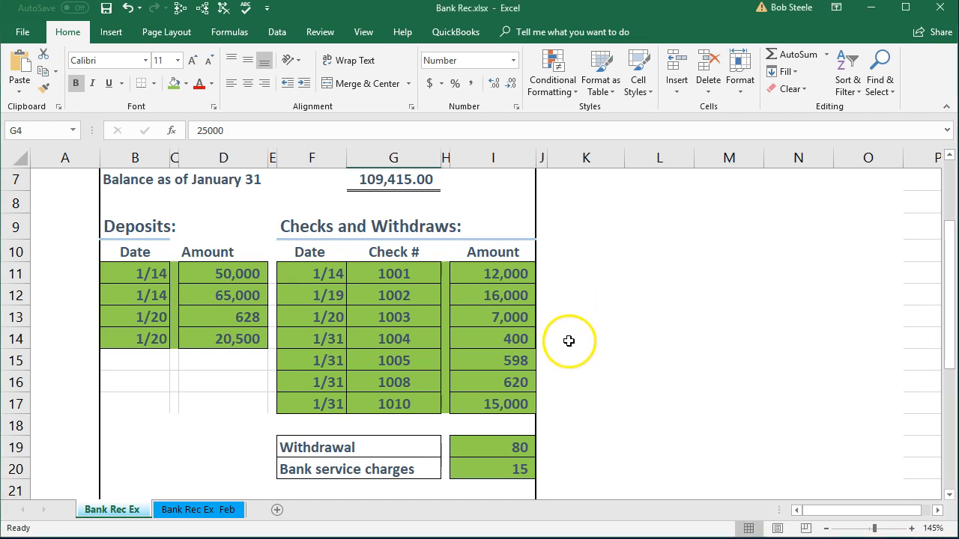
# - Review each deposit amount in D11:D14 of the statement and switch back to the QuickBooks reconciliation
pyautogui.click(235, 273)
pyautogui.click(215, 295)
pyautogui.click(206, 320)
pyautogui.click(206, 336)
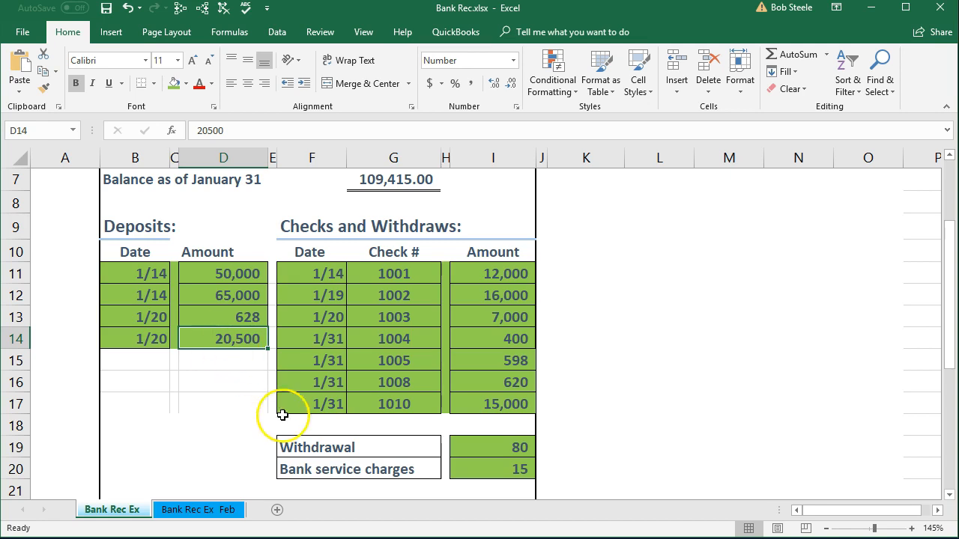
pyautogui.click(367, 538)
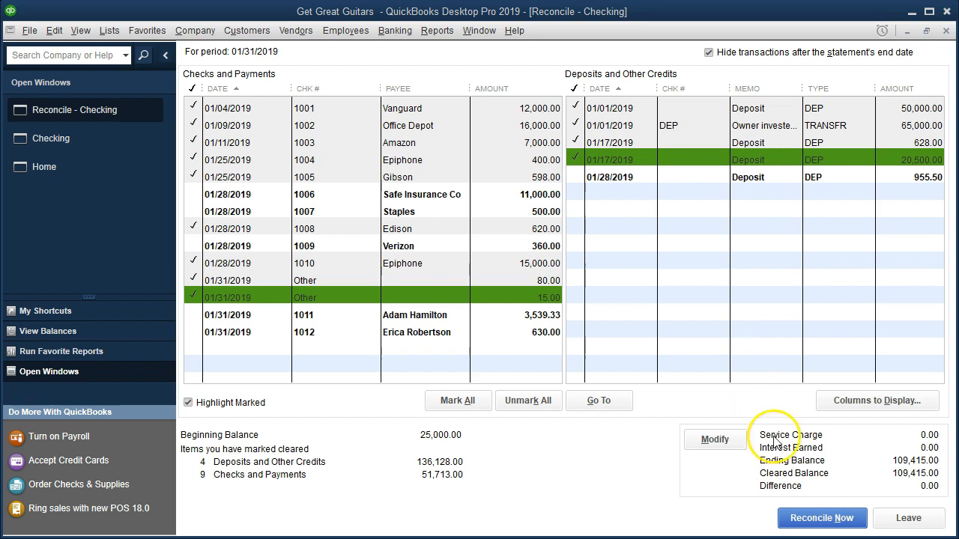
# - Complete the Checking reconciliation and display both the summary and detail reconciliation reports, dismissing the information messages
pyautogui.click(800, 523)
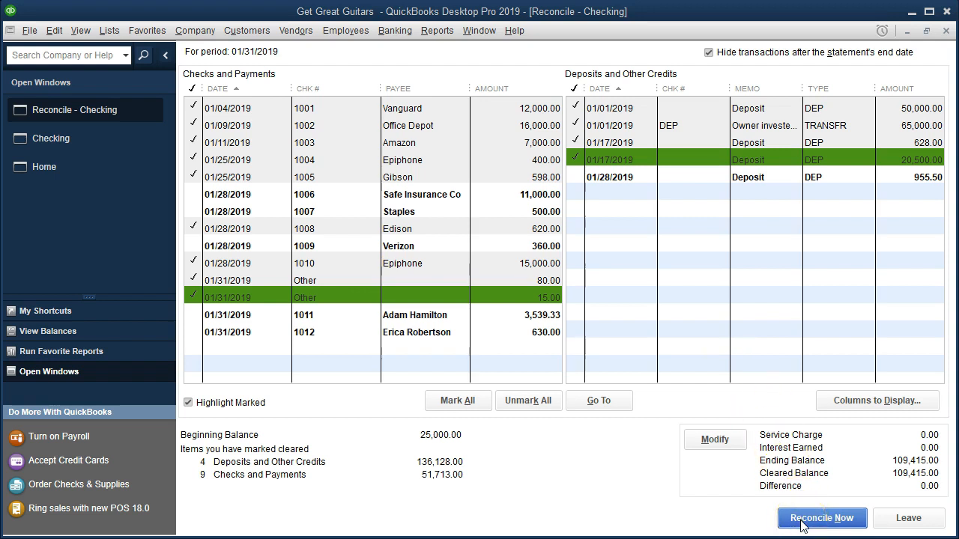
pyautogui.click(800, 522)
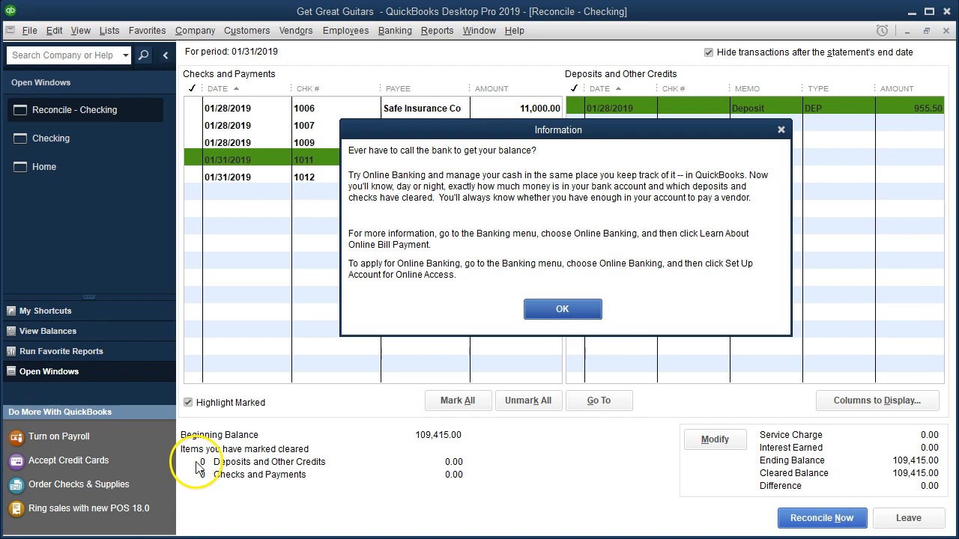
pyautogui.click(562, 310)
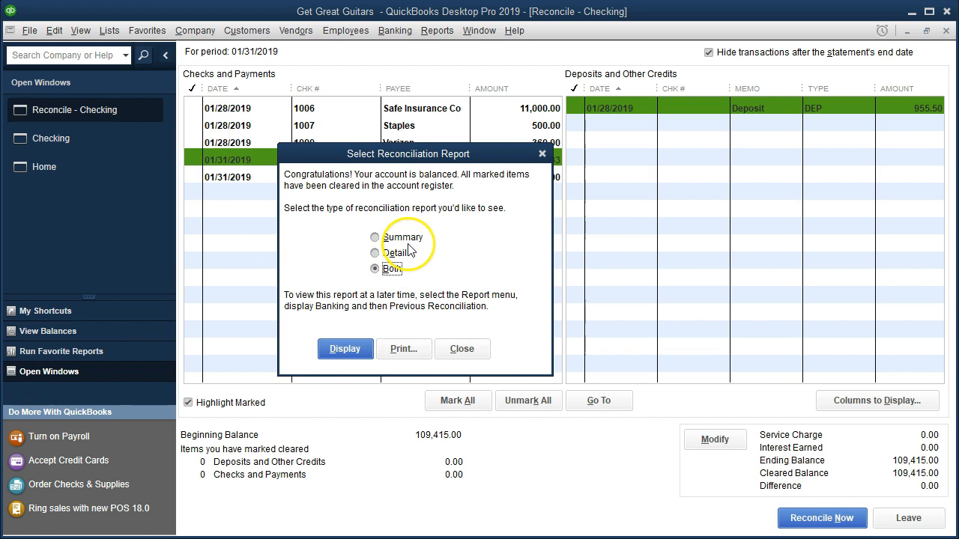
pyautogui.click(352, 351)
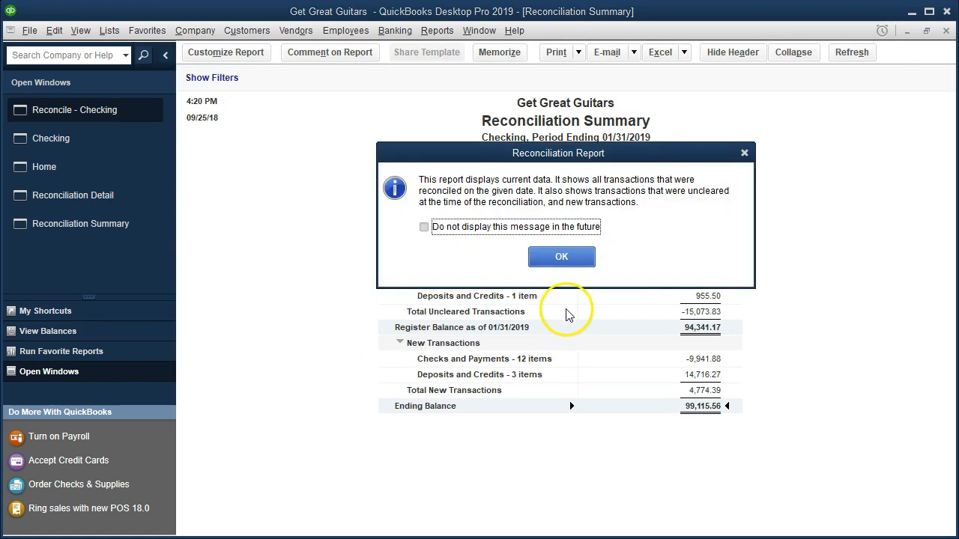
pyautogui.click(573, 262)
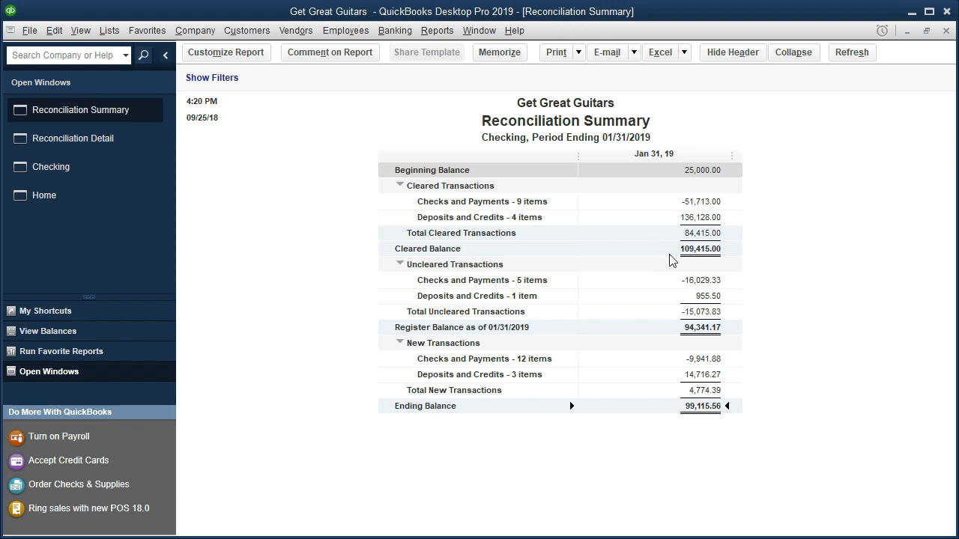
# - Compare the cleared balance in the Reconciliation Summary with the January 31 balance (G7) on the Excel statement, and return to QuickBooks
pyautogui.click(683, 268)
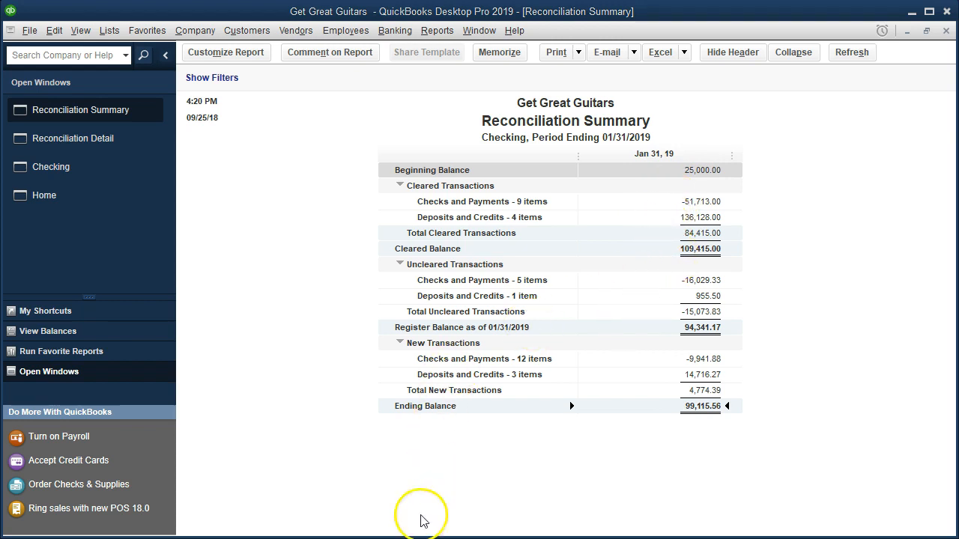
pyautogui.hotkey('alt', 'Tab')
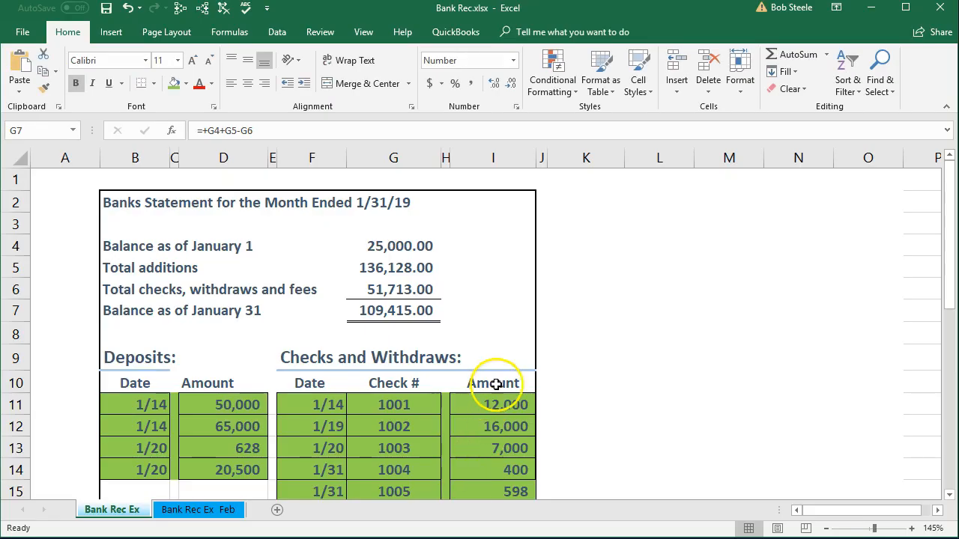
pyautogui.click(428, 309)
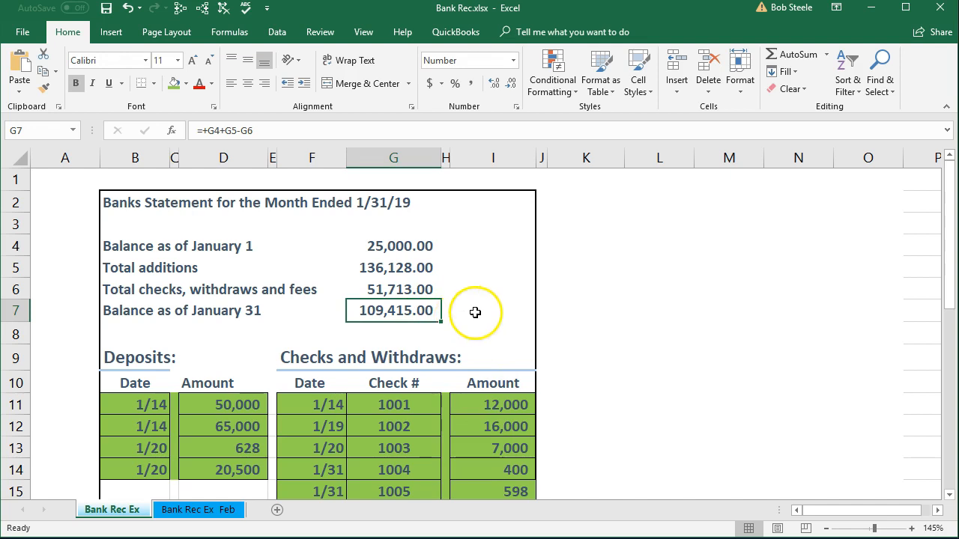
pyautogui.click(871, 7)
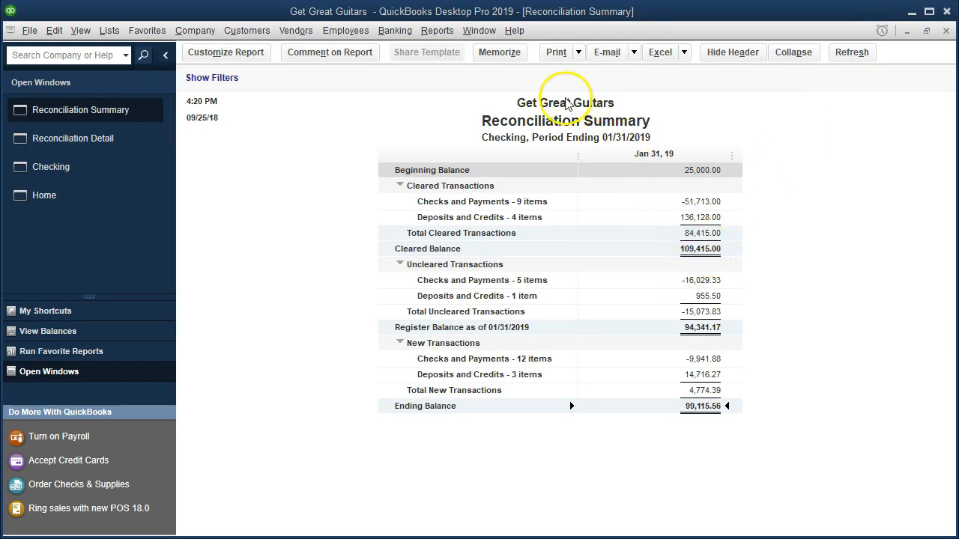
# - Open the standard Balance Sheet report and set its as-of date to 01/01/2019
pyautogui.click(437, 31)
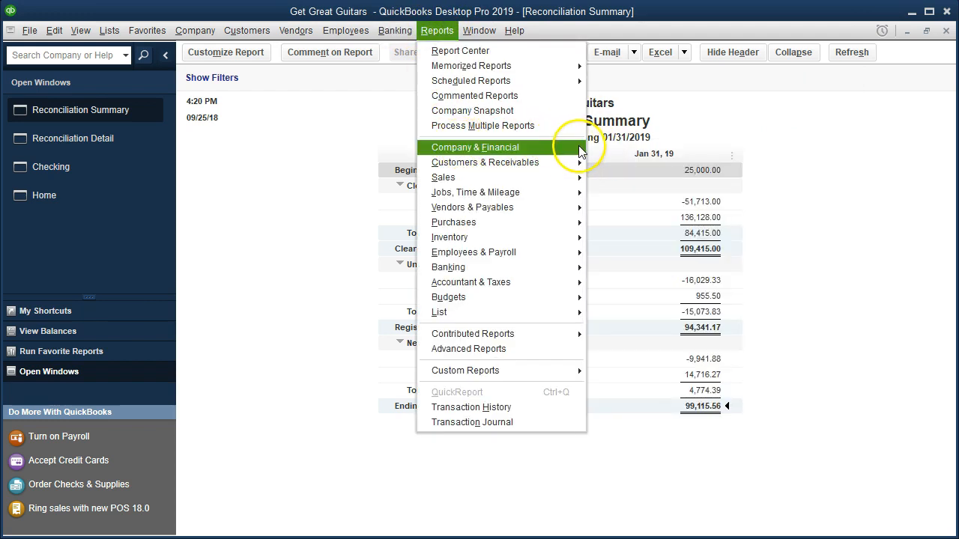
pyautogui.moveTo(578, 147)
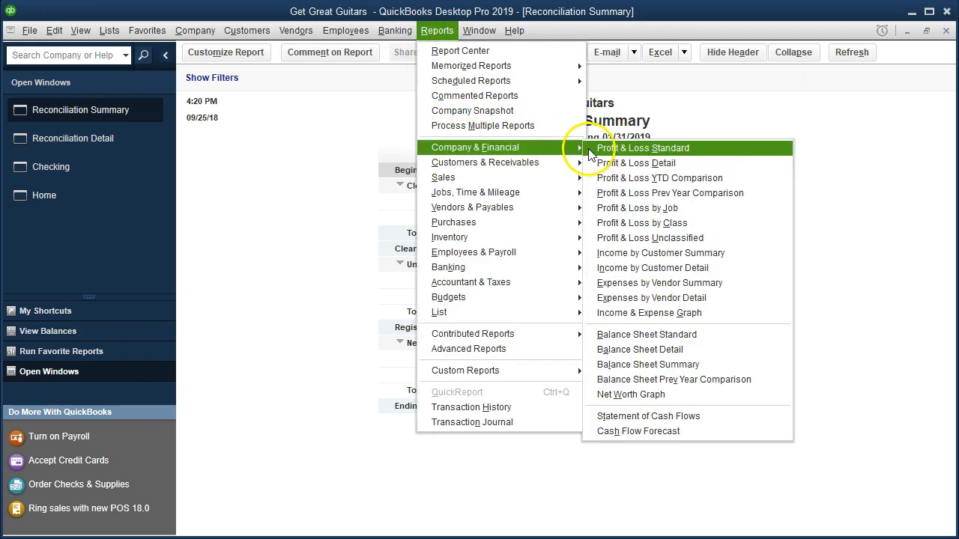
pyautogui.click(621, 335)
pyautogui.press('Tab')
pyautogui.write('01/01/2019')
pyautogui.press('Tab')
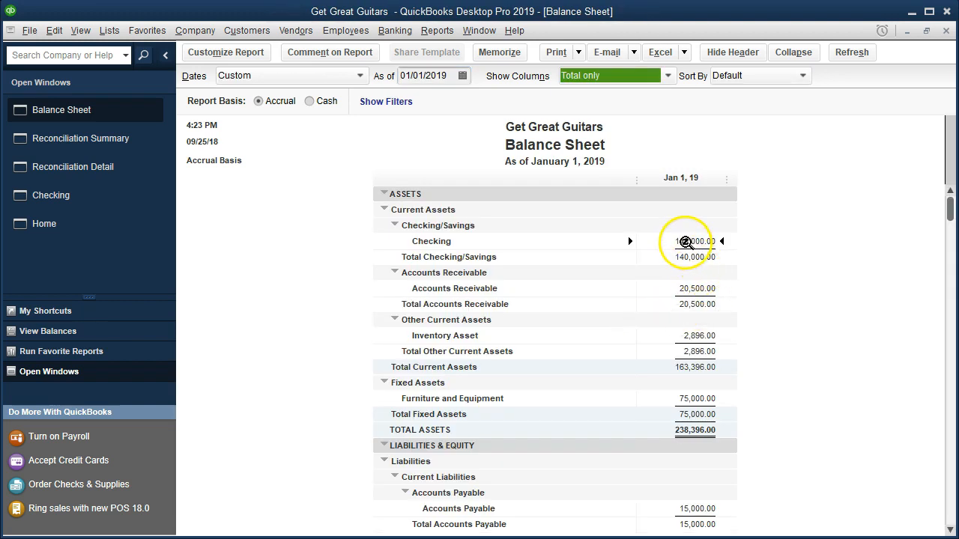
# - Compare the balance sheet's Checking amount with the opening balance on the Excel statement, and return to the balance sheet
pyautogui.click(685, 242)
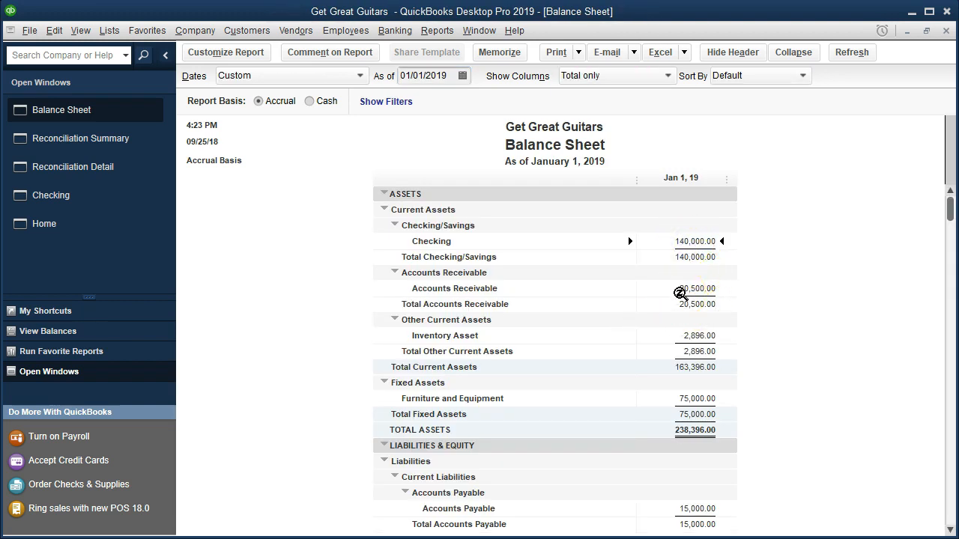
pyautogui.hotkey('alt', 'Tab')
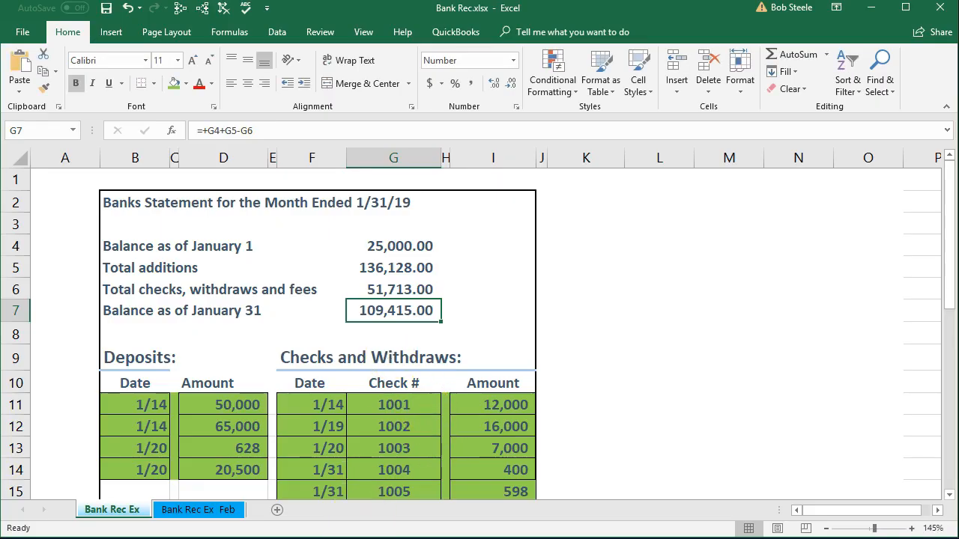
pyautogui.hotkey('alt', 'Tab')
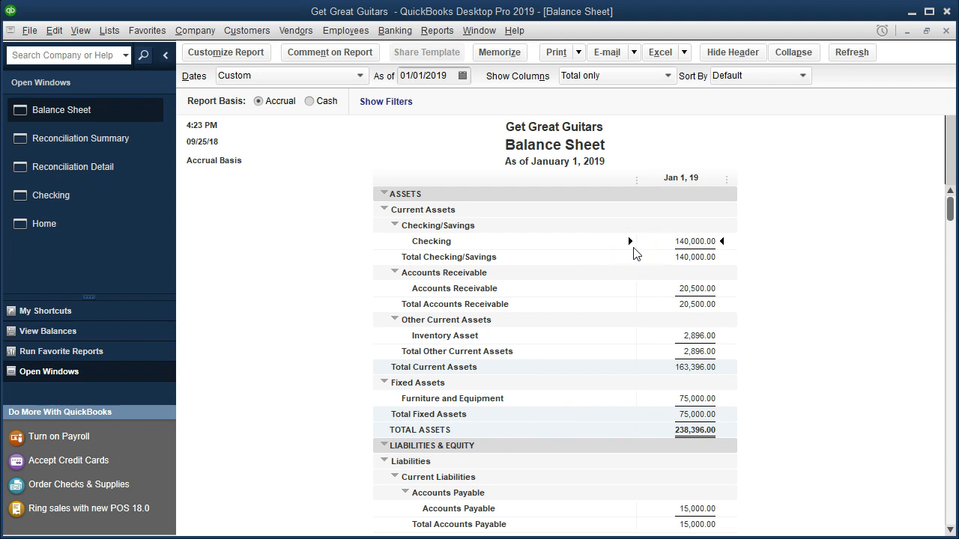
# - Set the balance sheet's as-of date to 01/31/2019 and check the Checking amount
pyautogui.write('01')
pyautogui.press('Tab')
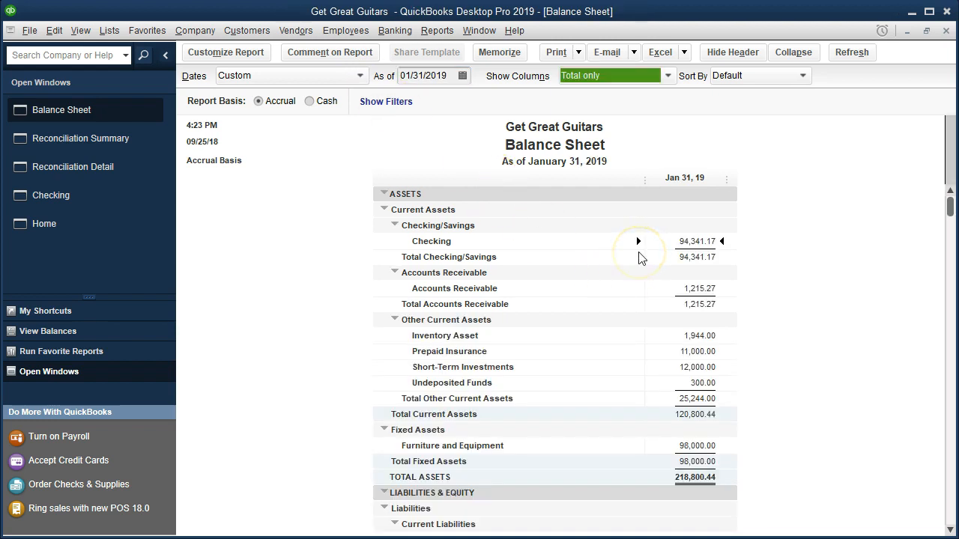
pyautogui.click(666, 237)
pyautogui.click(547, 179)
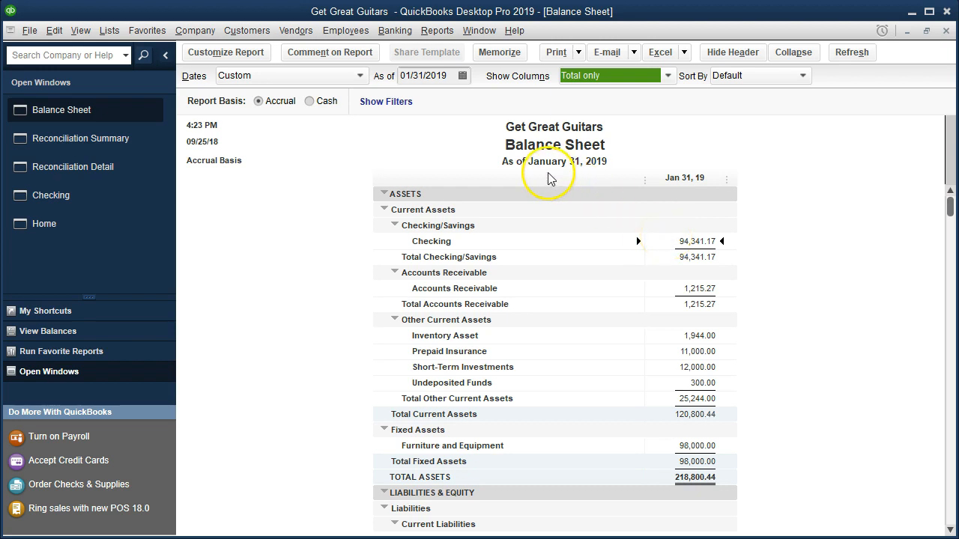
pyautogui.click(262, 175)
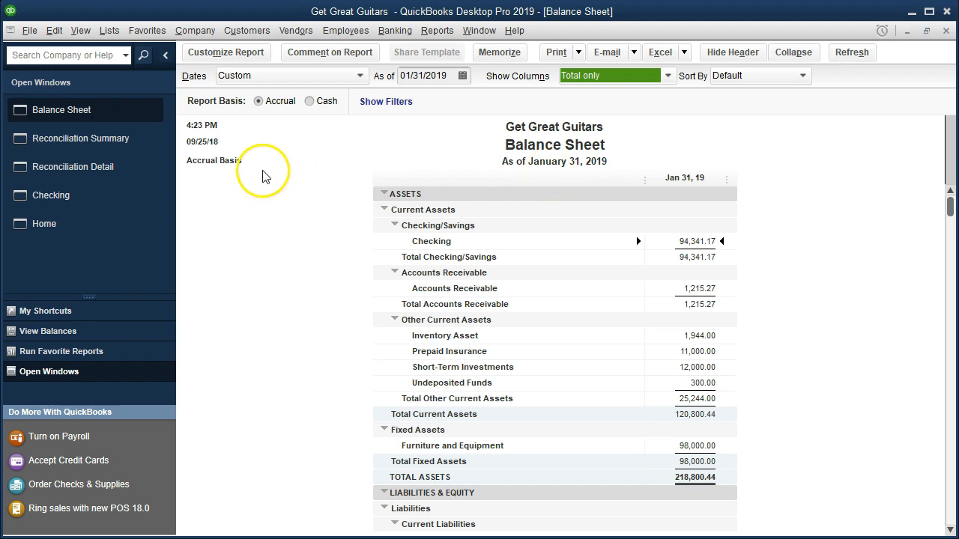
# - Compare the register balance in the Reconciliation Summary with the Checking amount on the balance sheet, ending on the summary
pyautogui.click(103, 143)
pyautogui.click(648, 250)
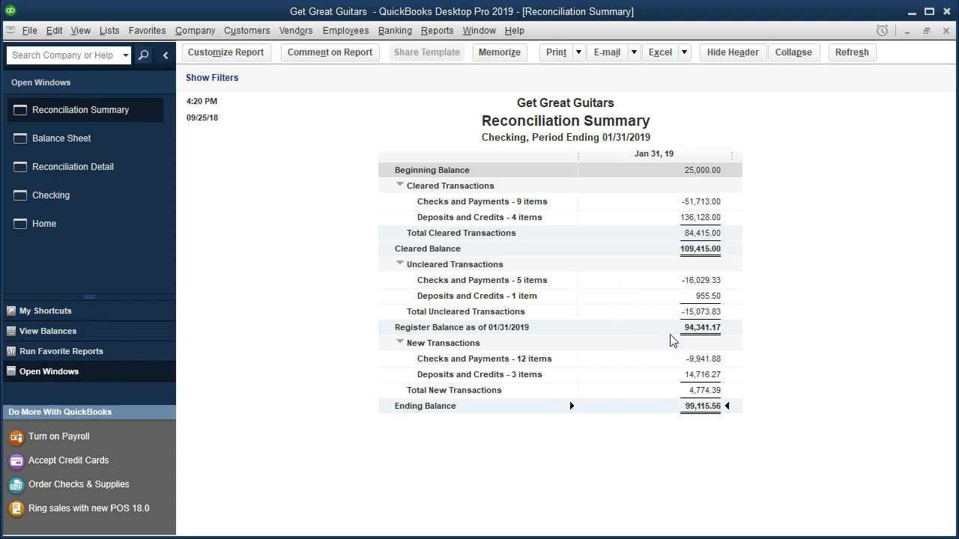
pyautogui.click(82, 149)
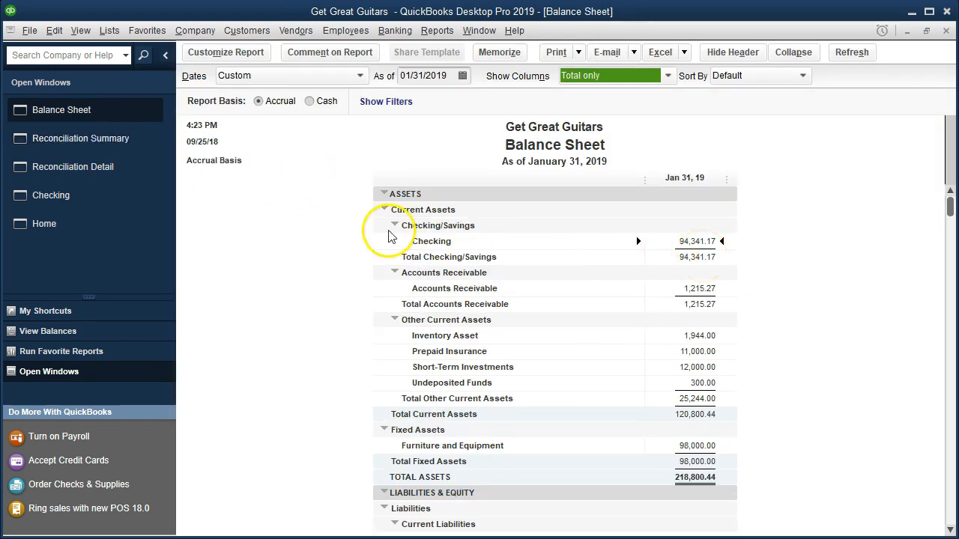
pyautogui.click(116, 155)
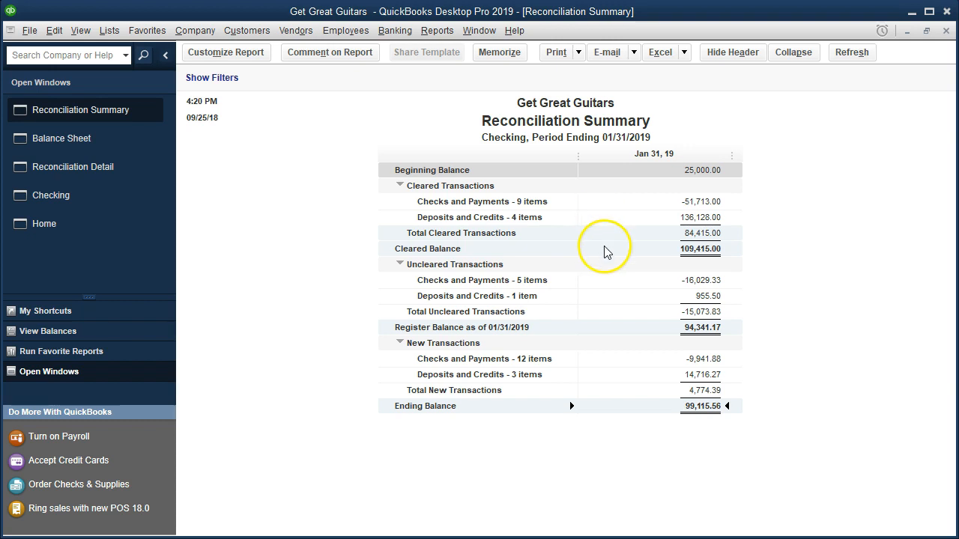
# - Export the Reconciliation Summary to Excel as a new worksheet in a new workbook
pyautogui.click(684, 52)
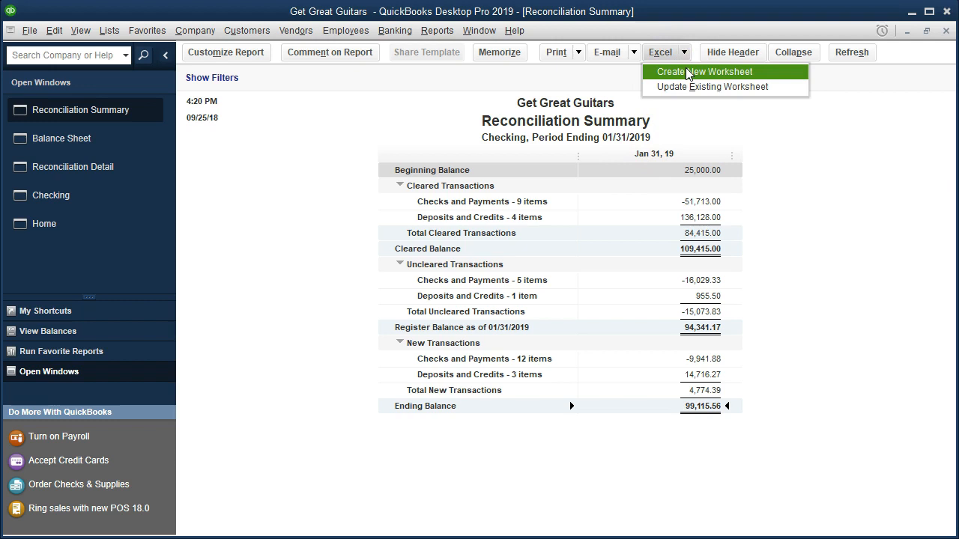
pyautogui.click(716, 72)
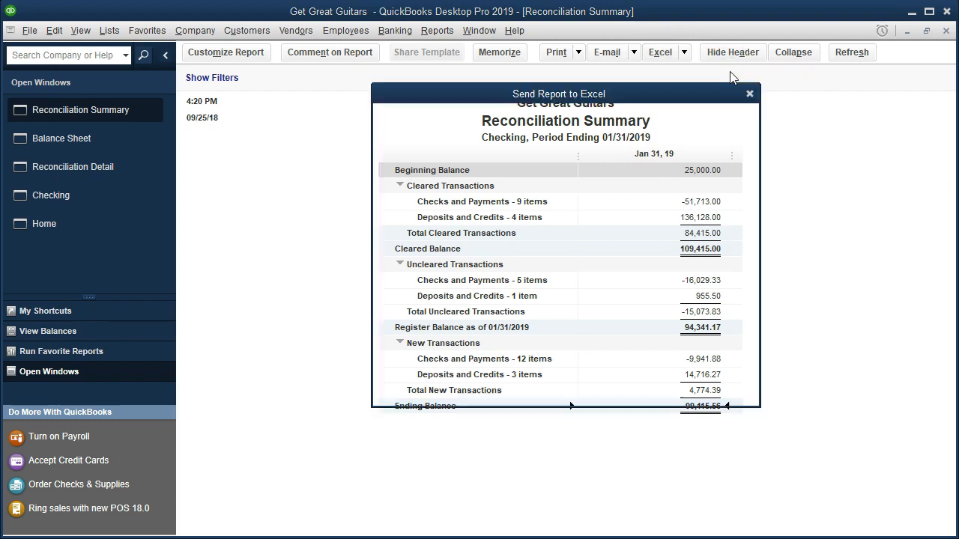
pyautogui.click(450, 186)
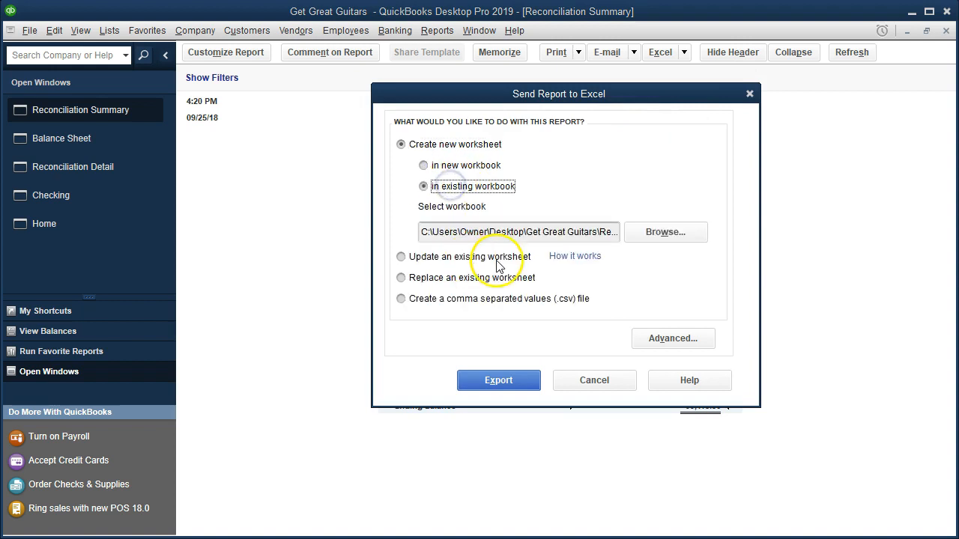
pyautogui.click(450, 165)
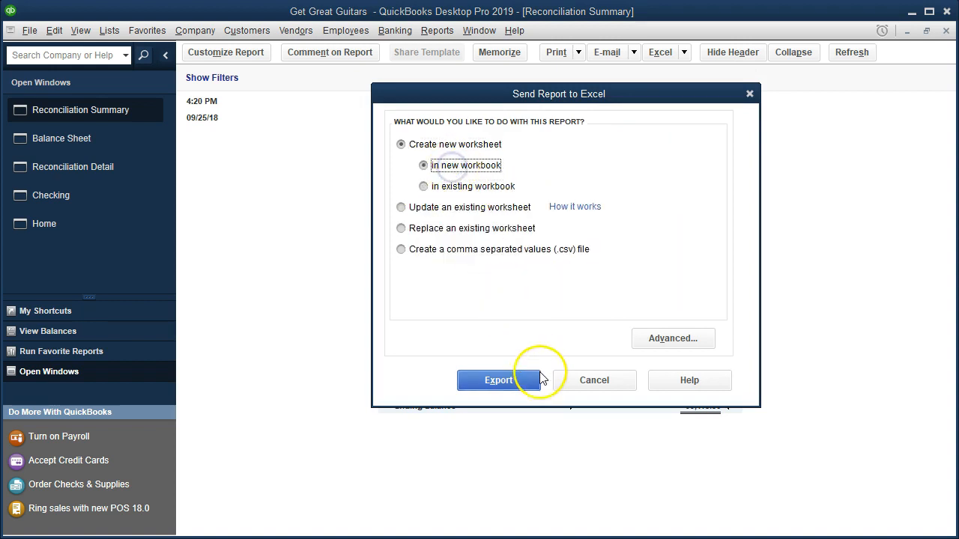
pyautogui.click(520, 387)
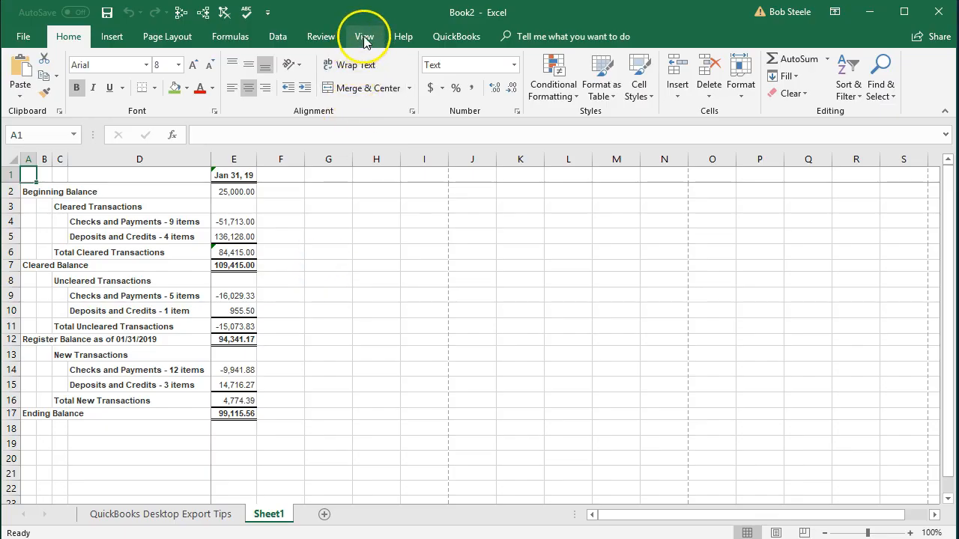
# - Remove the pane split from the exported reconciliation worksheet
pyautogui.click(364, 38)
pyautogui.click(522, 59)
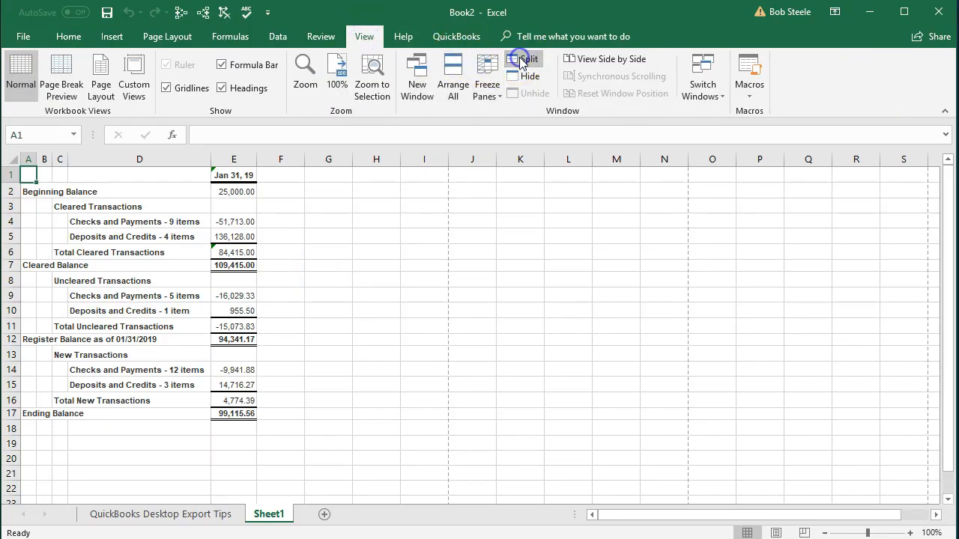
pyautogui.click(390, 280)
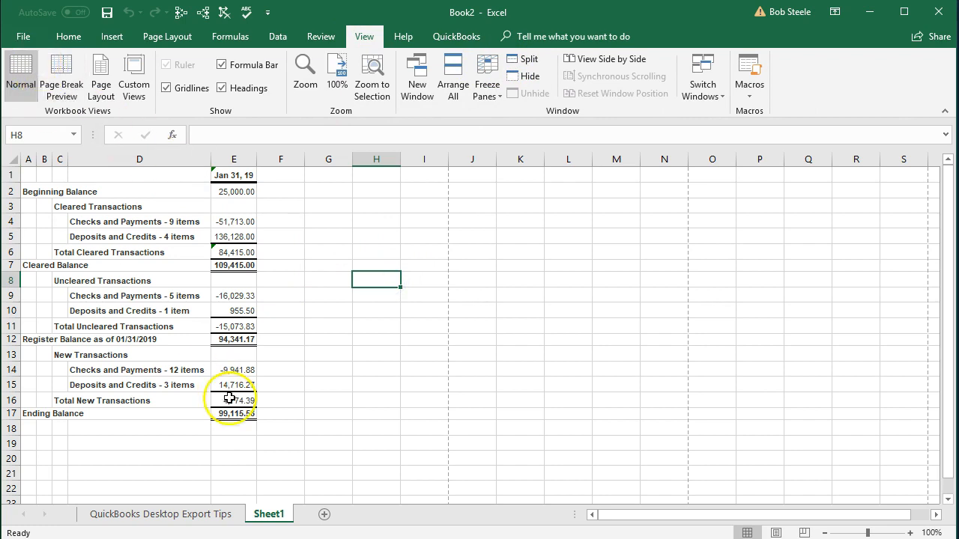
# - Rename the Sheet1 worksheet to "Jan Bank Rec"
pyautogui.doubleClick(273, 515)
pyautogui.write('J')
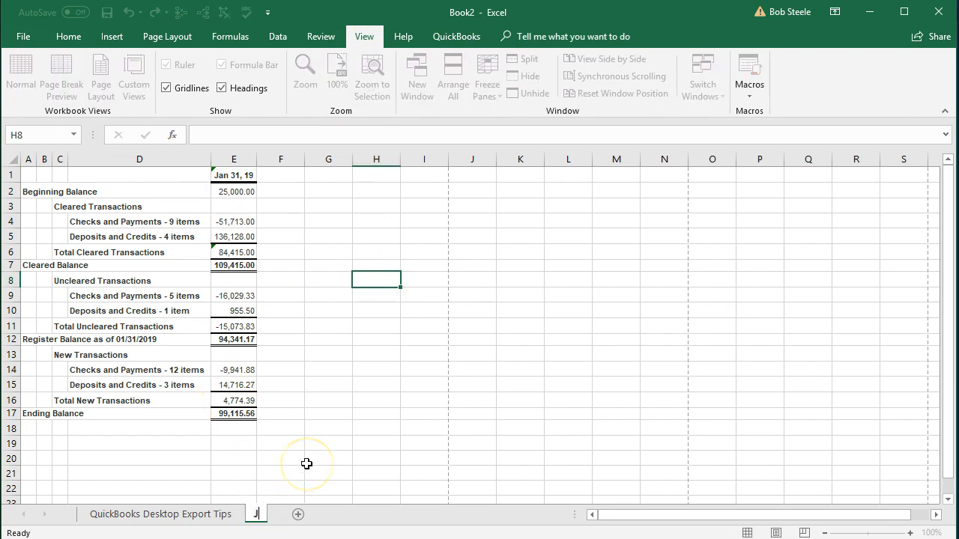
pyautogui.write('an Bank Rec')
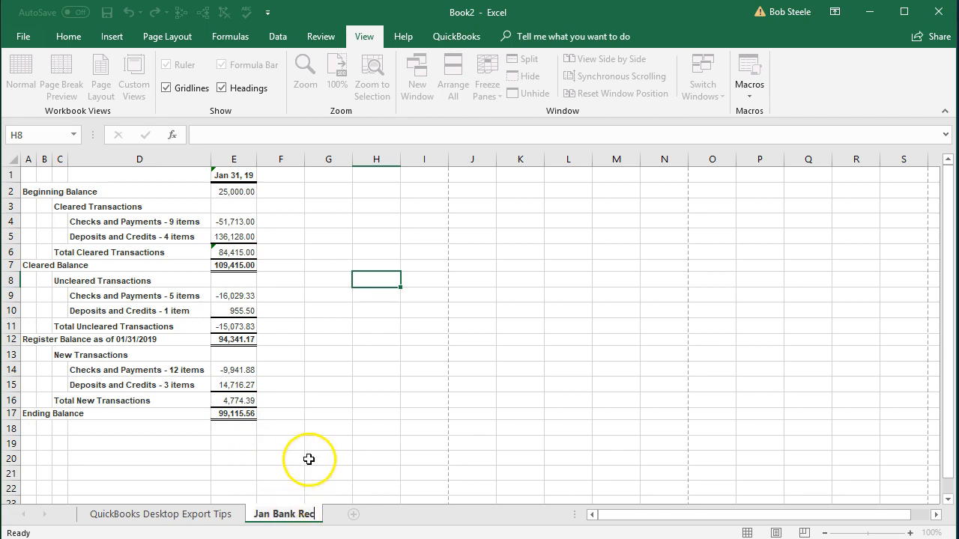
pyautogui.click(311, 459)
# - Start saving the workbook under a new name and browse to the Reports folder within Get Great Guitars on the Desktop
pyautogui.click(25, 36)
pyautogui.click(46, 188)
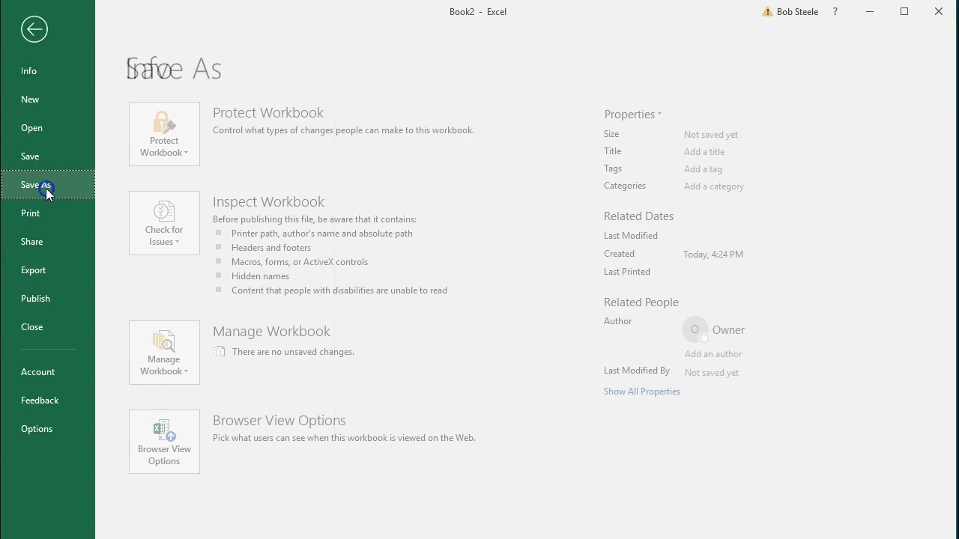
pyautogui.click(163, 334)
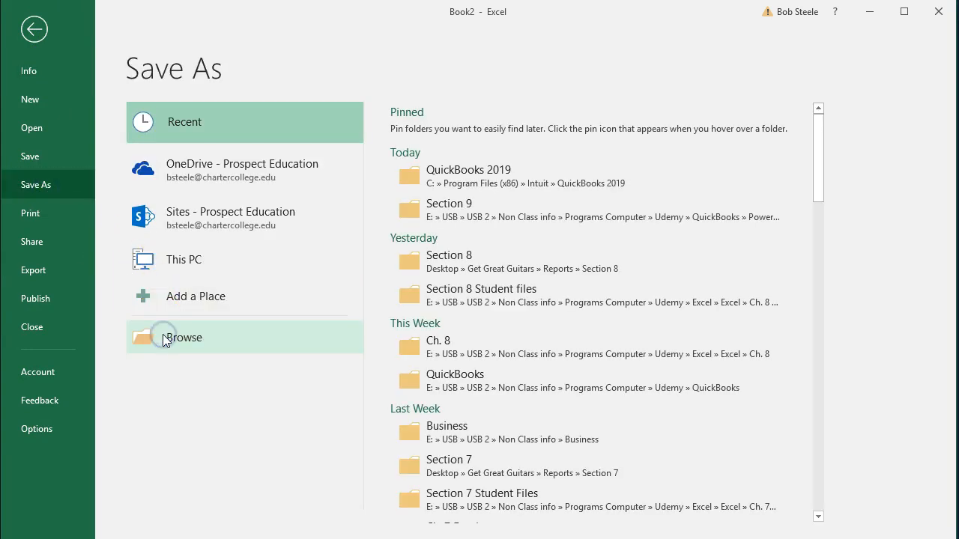
pyautogui.scroll(4, 112, 150)
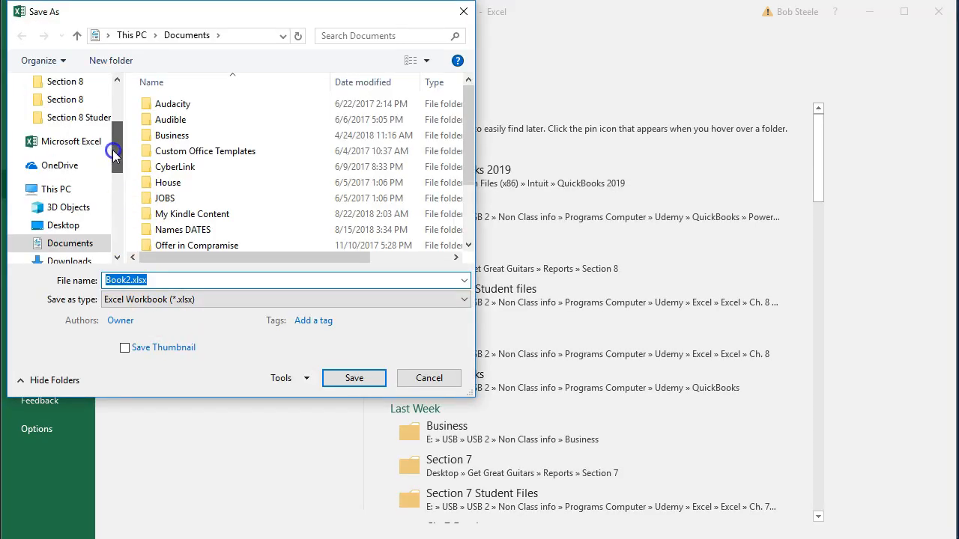
pyautogui.click(53, 114)
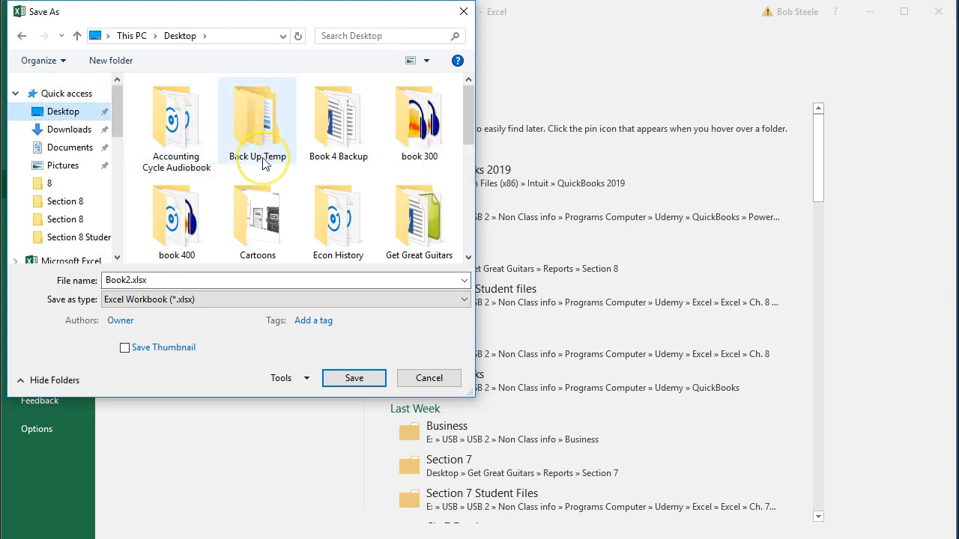
pyautogui.scroll(-1, 265, 156)
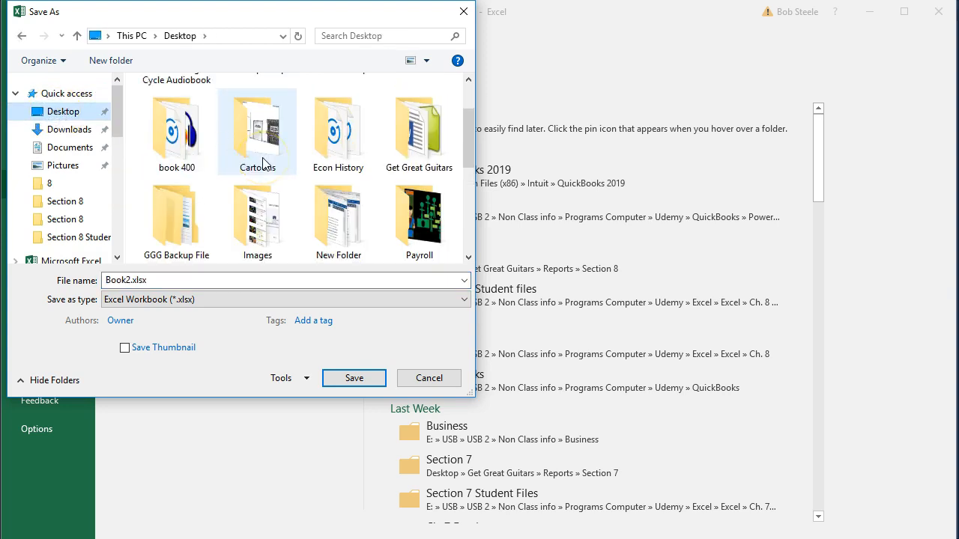
pyautogui.doubleClick(404, 131)
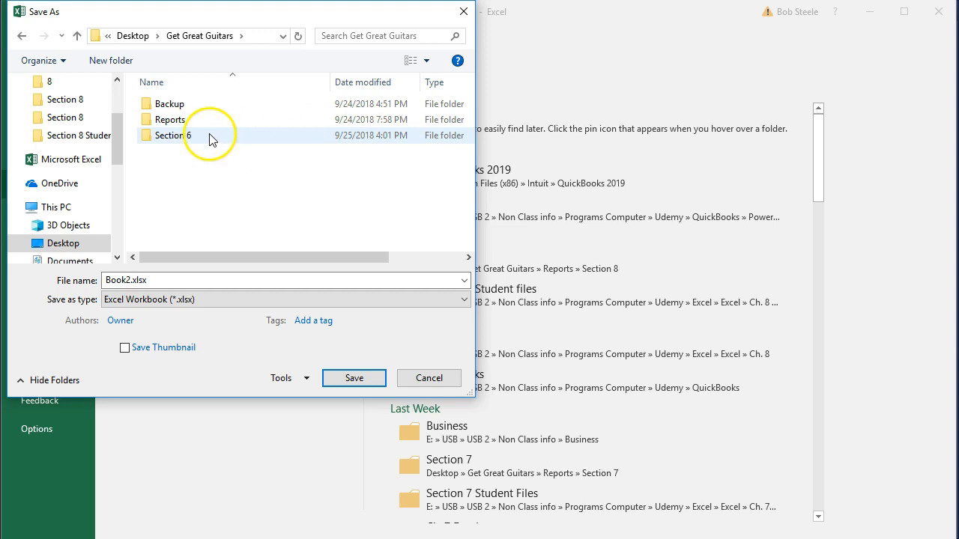
pyautogui.doubleClick(188, 121)
# - Create a new folder named "Section 9" inside the Reports folder
pyautogui.click(178, 162)
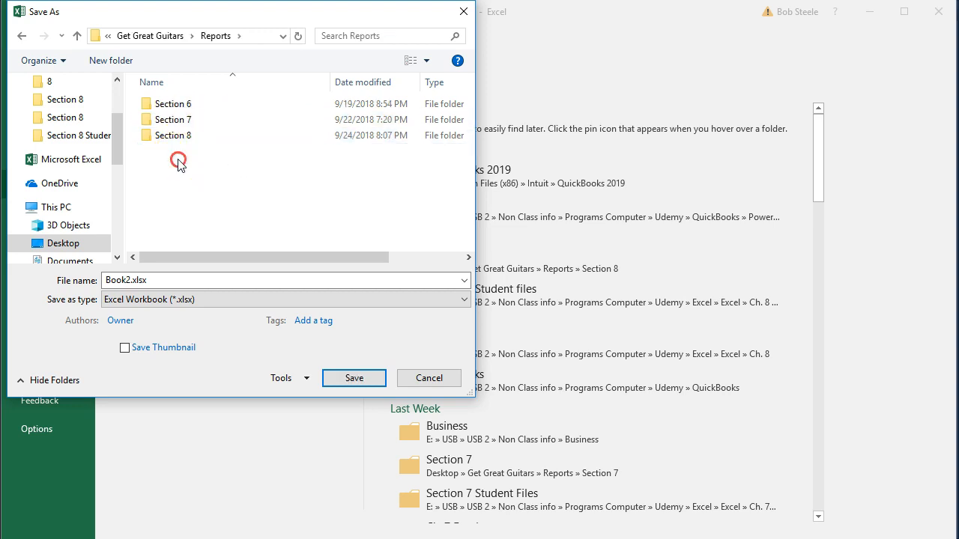
pyautogui.rightClick(178, 162)
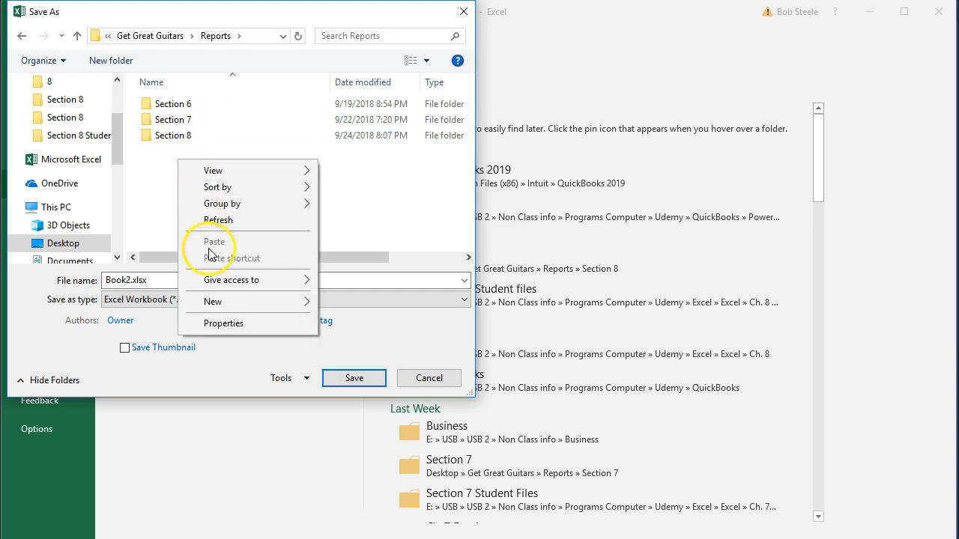
pyautogui.moveTo(304, 301)
pyautogui.click(349, 300)
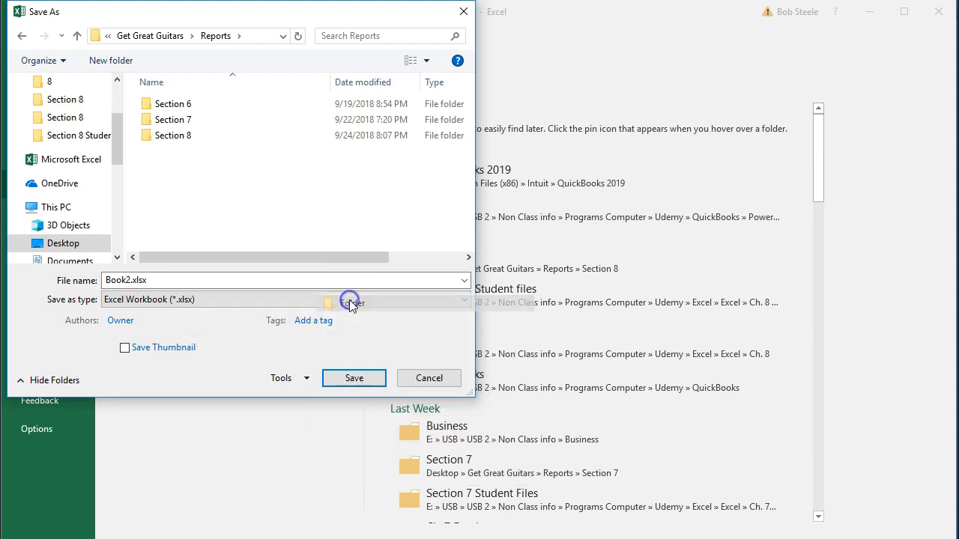
pyautogui.write('Section 9')
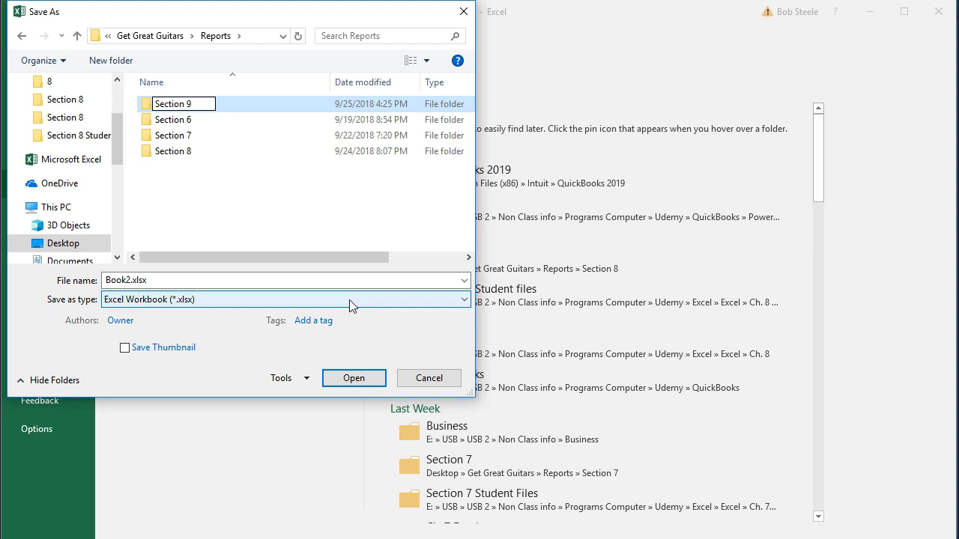
pyautogui.click(217, 174)
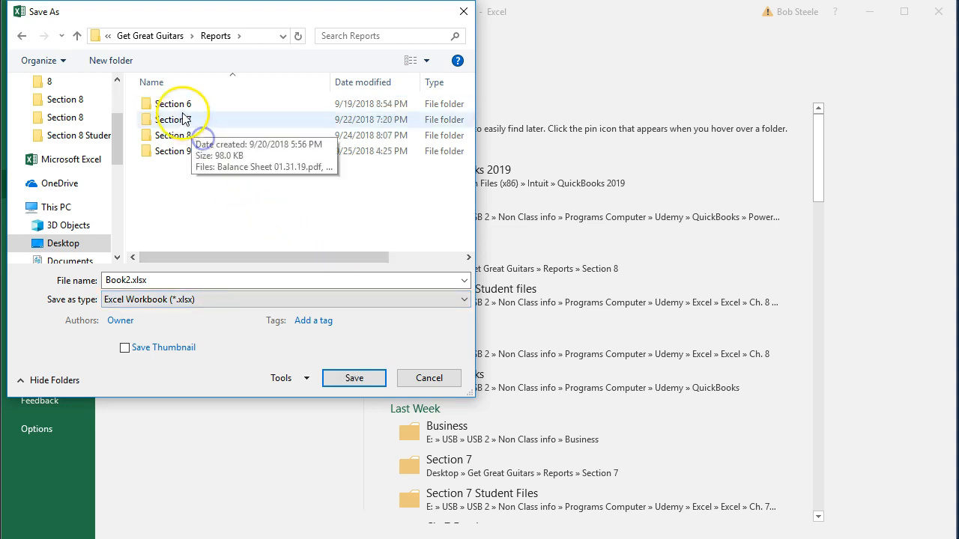
# - Save the workbook as "Section 9 Reports" in the Section 9 folder, continuing in the macro-free format
pyautogui.doubleClick(179, 151)
pyautogui.doubleClick(126, 280)
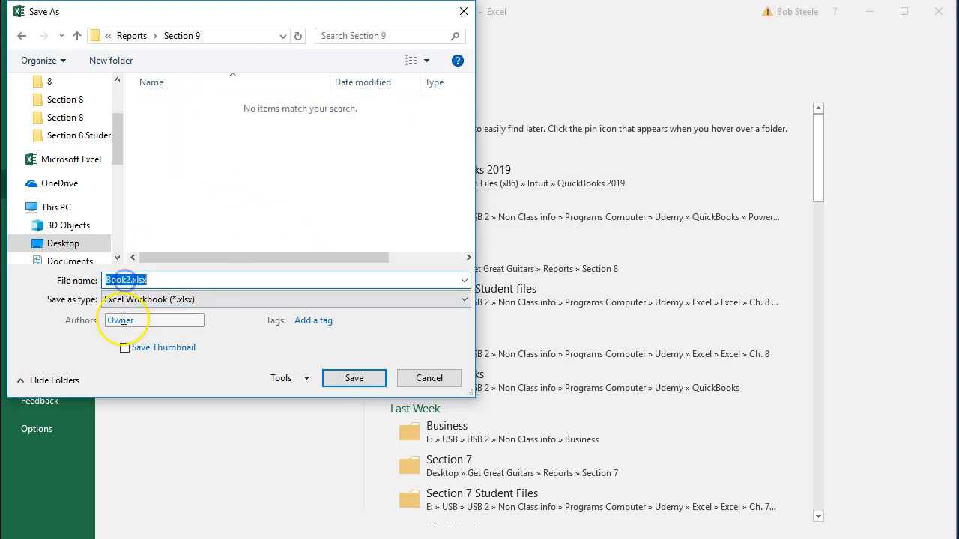
pyautogui.write('Section 9 Re')
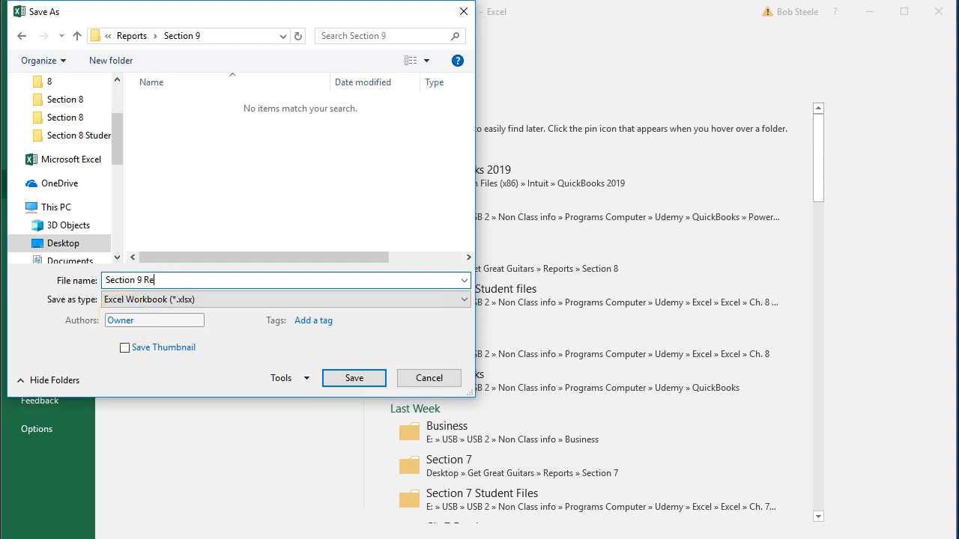
pyautogui.write('ports')
pyautogui.click(344, 377)
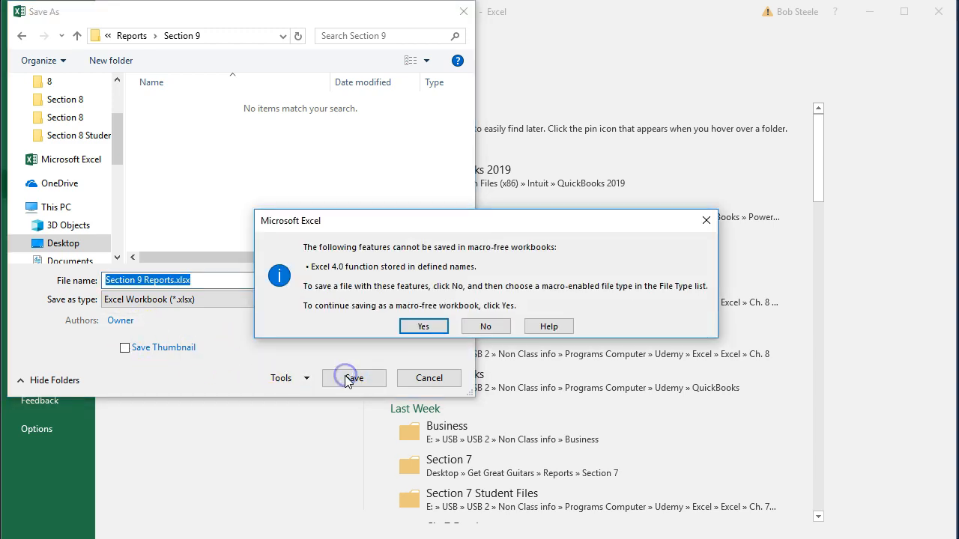
pyautogui.click(409, 329)
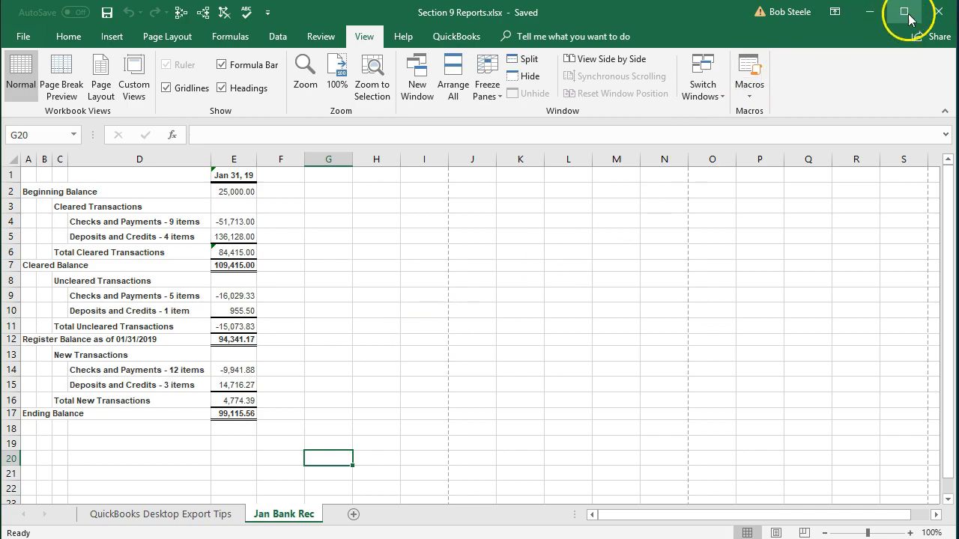
# - Close the saved workbook and the Reconciliation Summary in QuickBooks, and bring up the Reconciliation Detail report
pyautogui.click(936, 12)
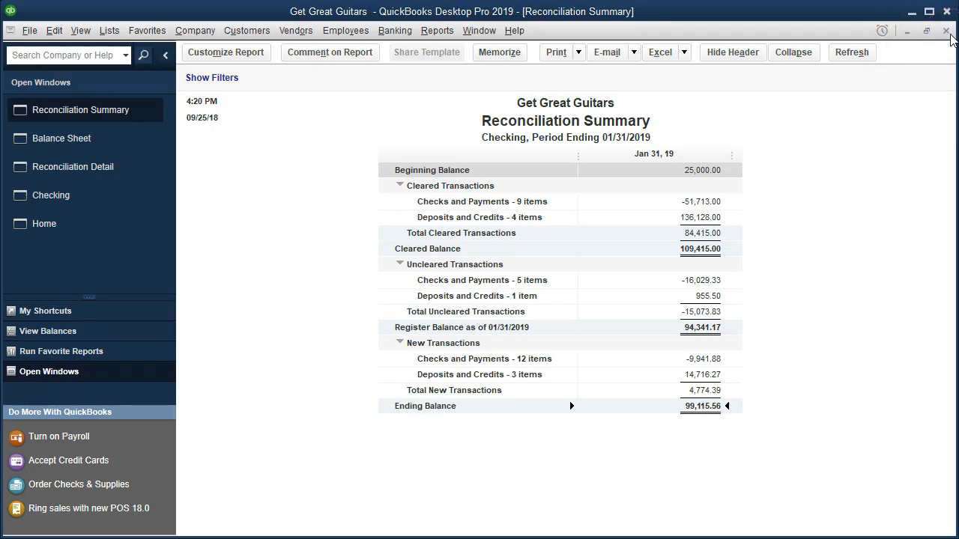
pyautogui.click(947, 32)
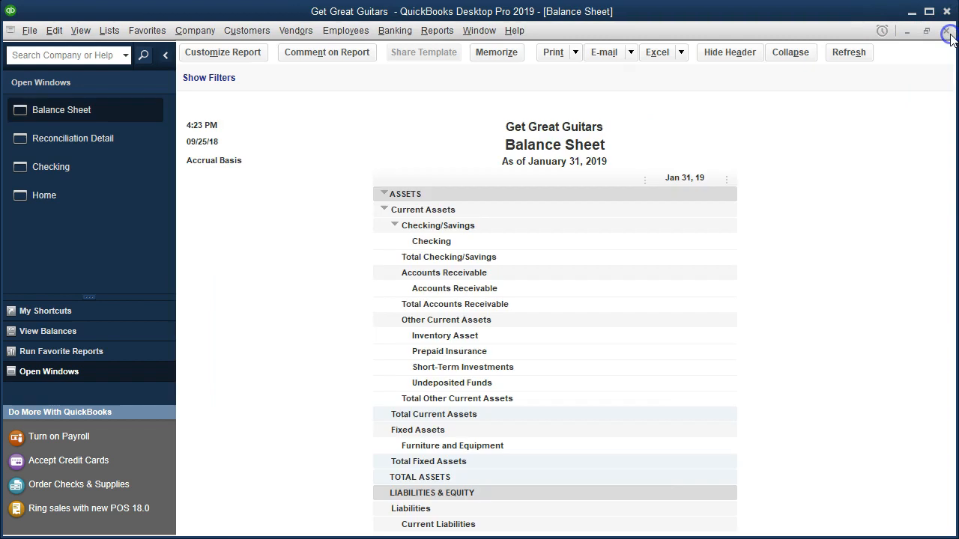
pyautogui.click(103, 150)
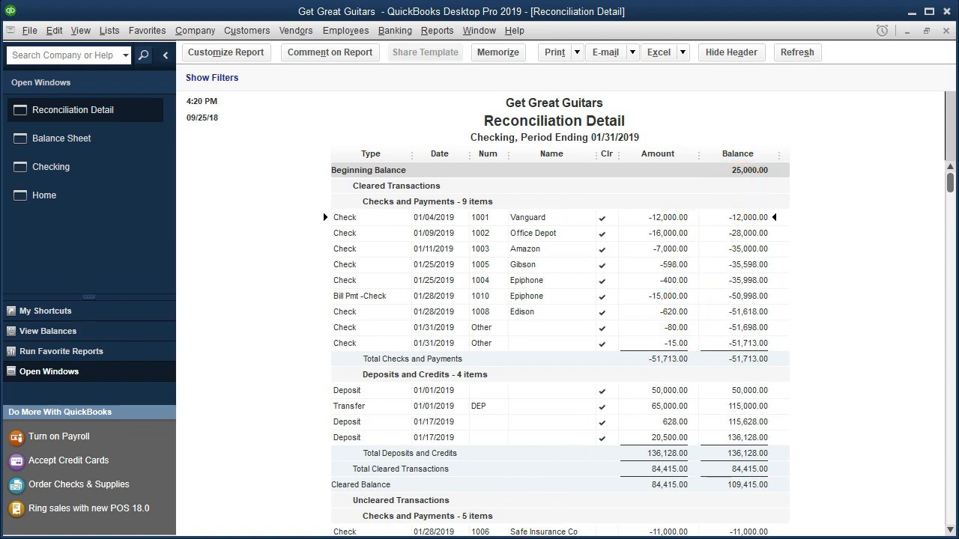
# - Compare the cleared transactions and cleared balance in Reconciliation Detail with the January bank statement in Excel, returning to the report
pyautogui.hotkey('alt', 'Tab')
pyautogui.scroll(-1, 499, 233)
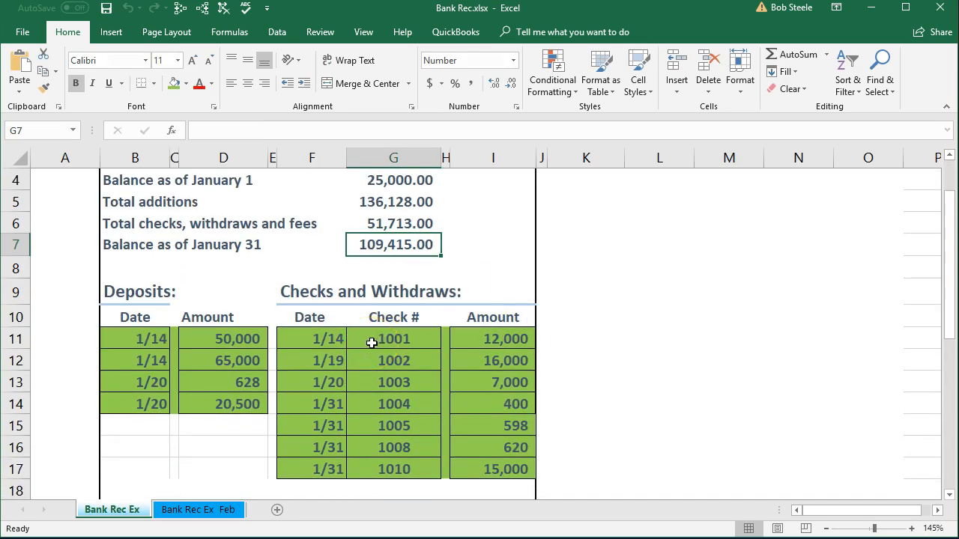
pyautogui.click(872, 9)
pyautogui.scroll(-2, 796, 313)
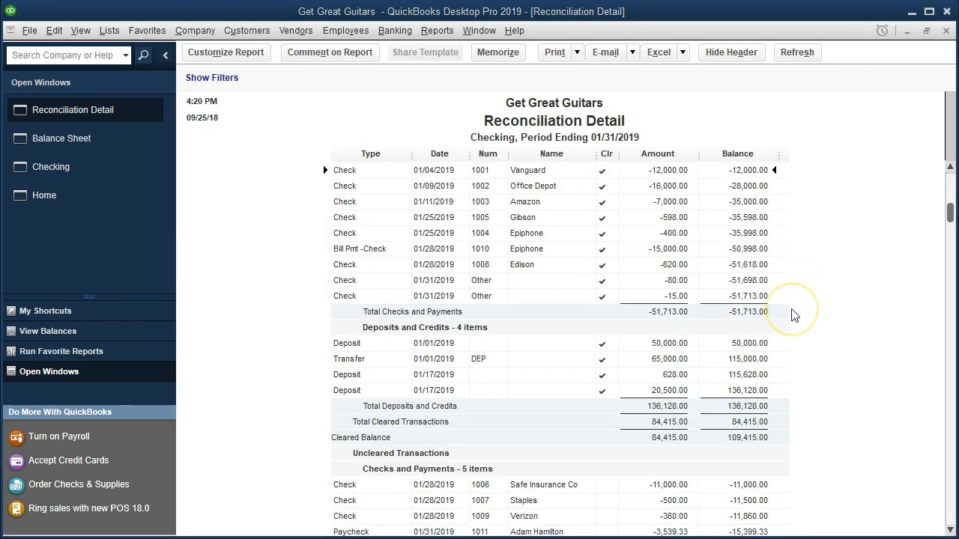
pyautogui.scroll(-3, 794, 315)
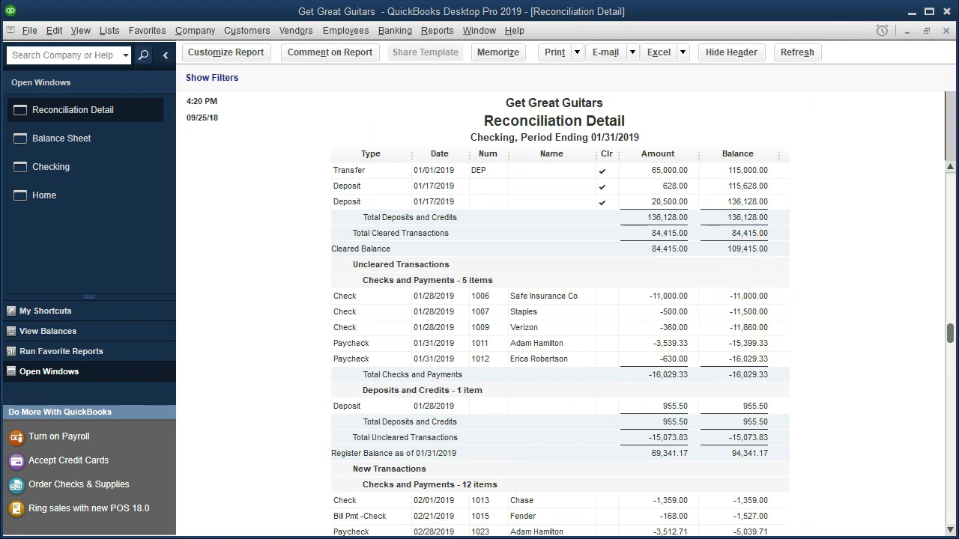
pyautogui.hotkey('alt', 'Tab')
pyautogui.click(398, 245)
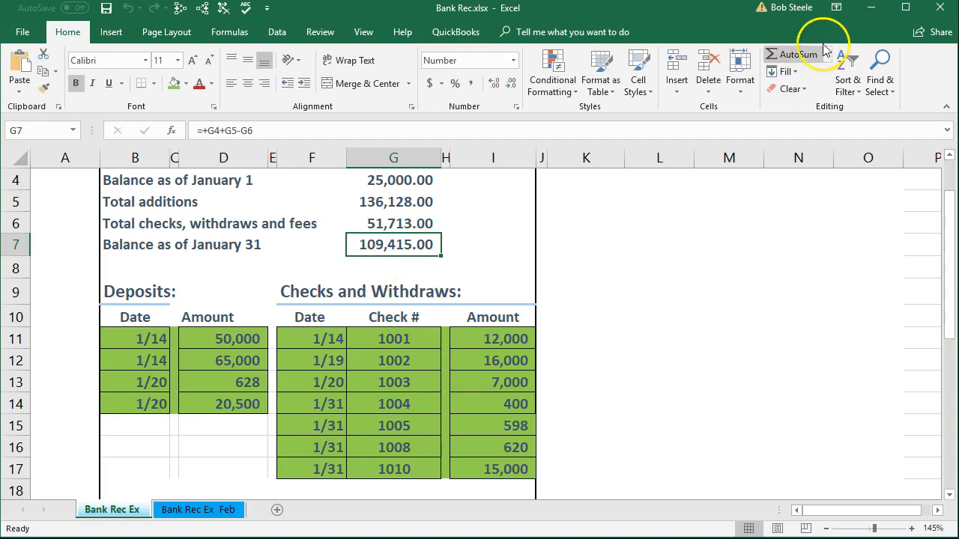
pyautogui.click(870, 9)
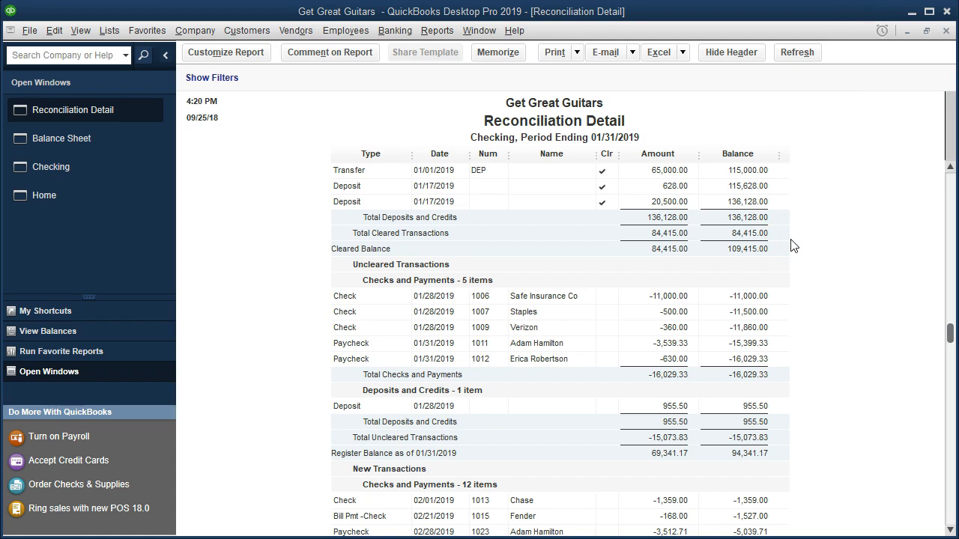
# - Compare the Reconciliation Detail register balance with the Checking amount on the balance sheet, and review the uncleared and new transactions
pyautogui.scroll(-2, 792, 246)
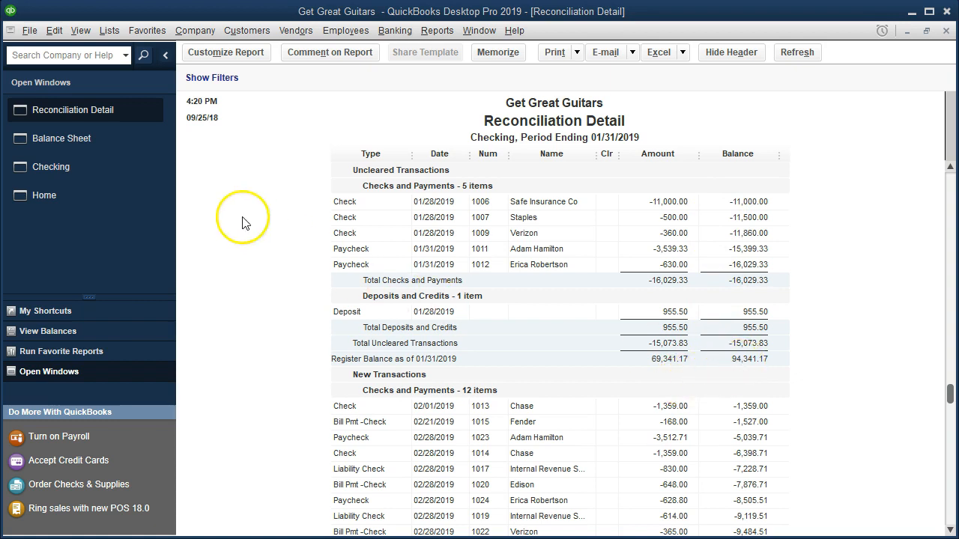
pyautogui.click(97, 146)
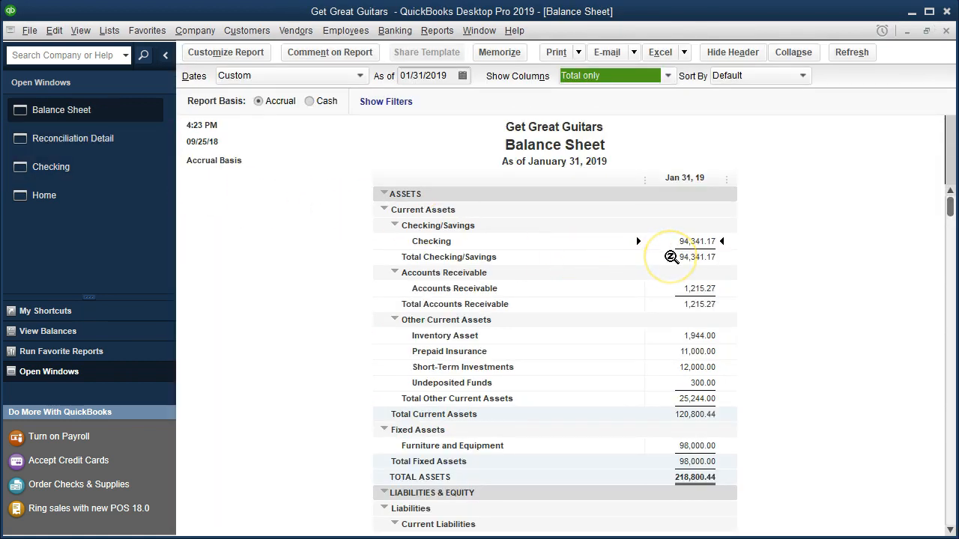
pyautogui.click(114, 146)
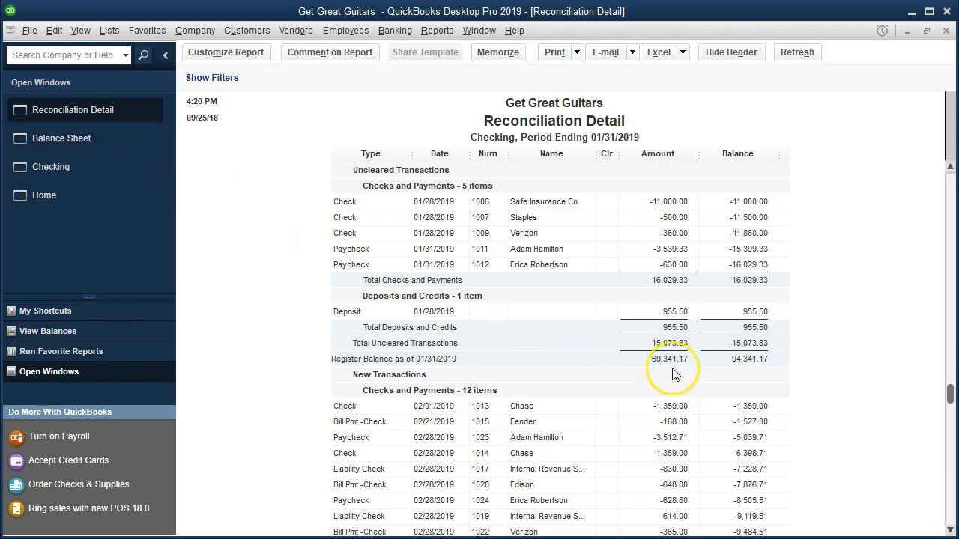
pyautogui.scroll(1, 674, 371)
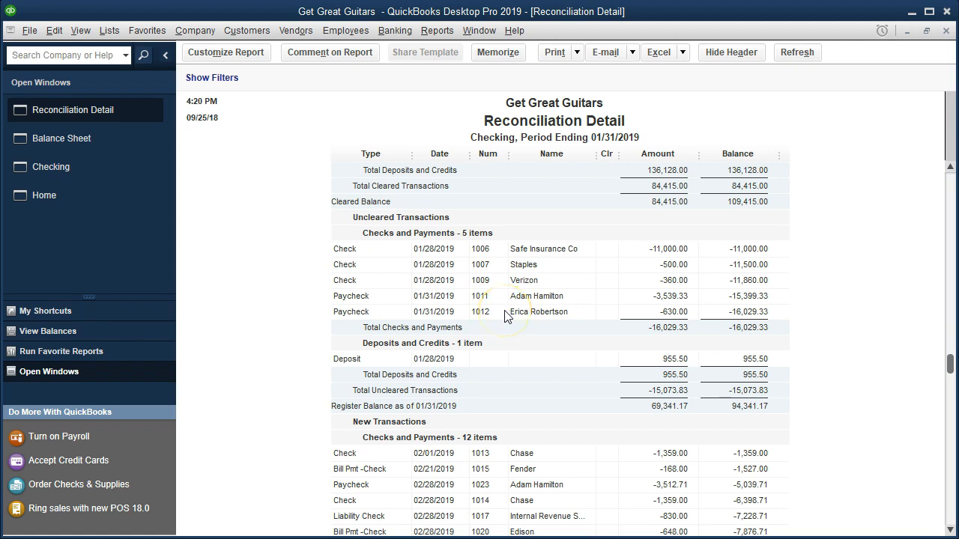
pyautogui.scroll(-1, 505, 316)
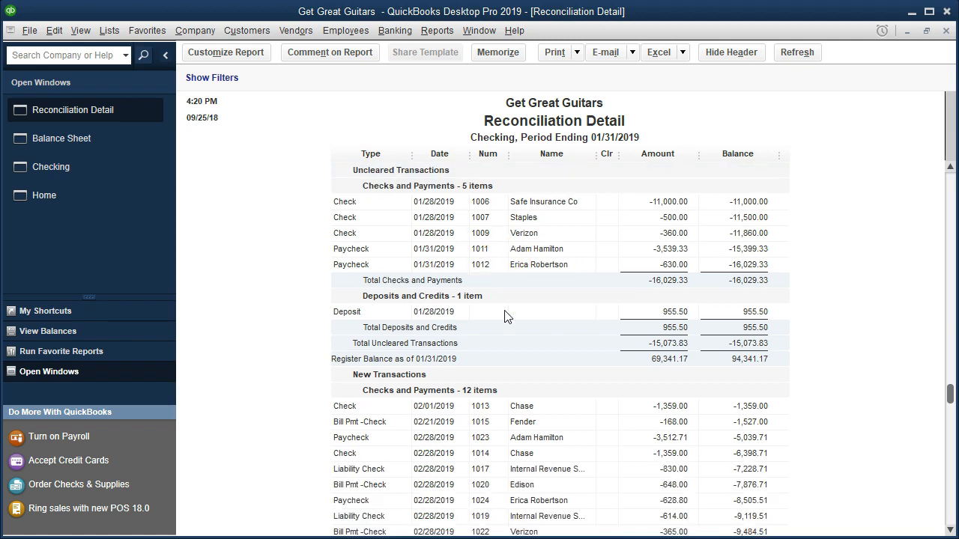
pyautogui.scroll(-2, 506, 316)
pyautogui.scroll(-2, 505, 316)
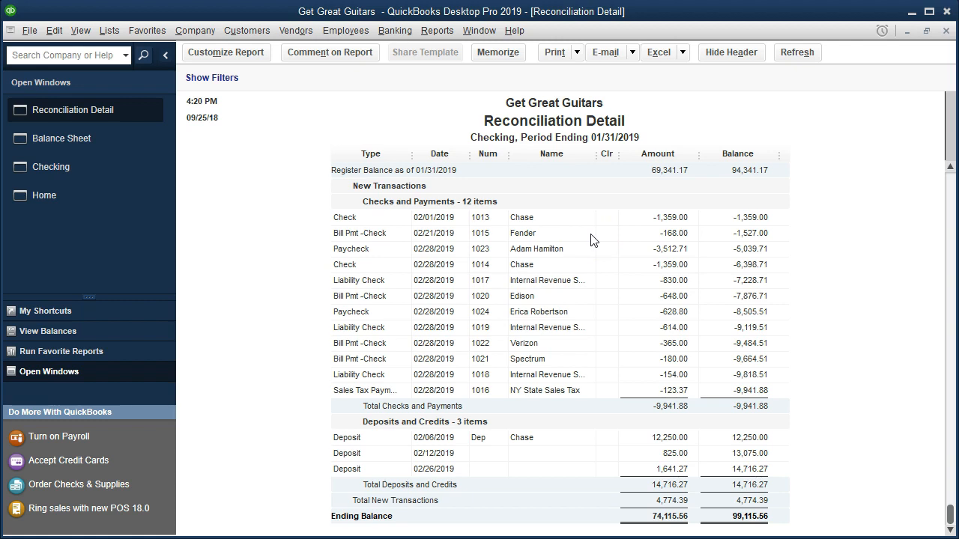
pyautogui.scroll(1, 590, 239)
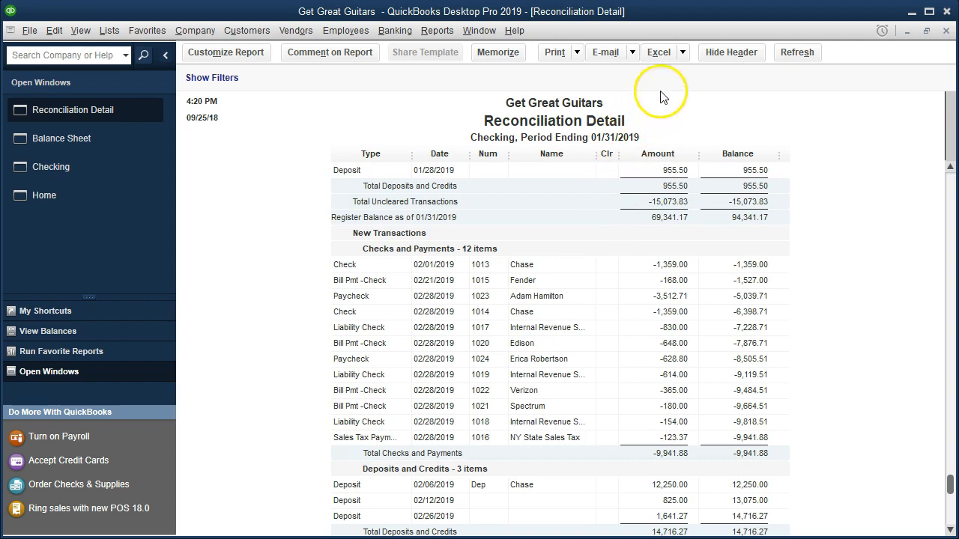
# - Set the Reconciliation Detail report to export to Excel as a new worksheet in an existing workbook
pyautogui.click(682, 54)
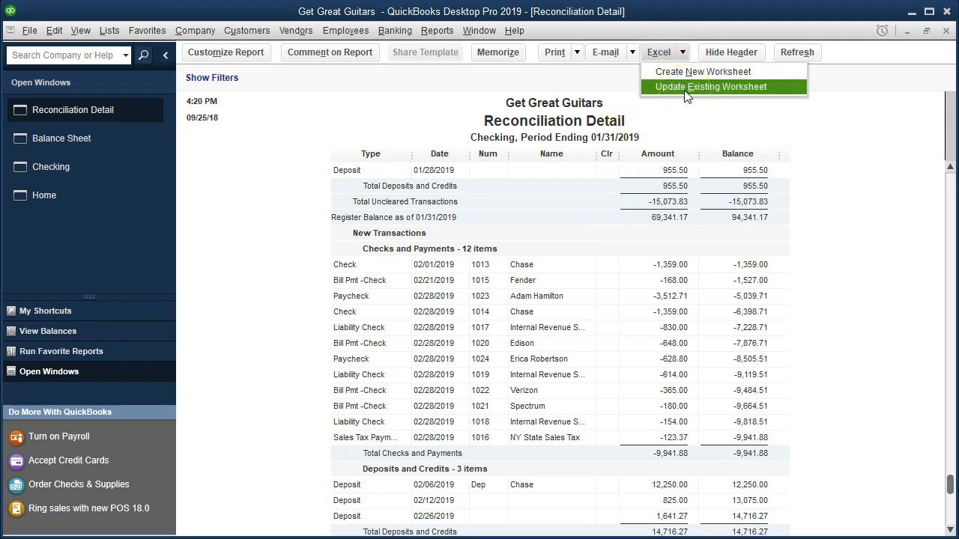
pyautogui.click(682, 72)
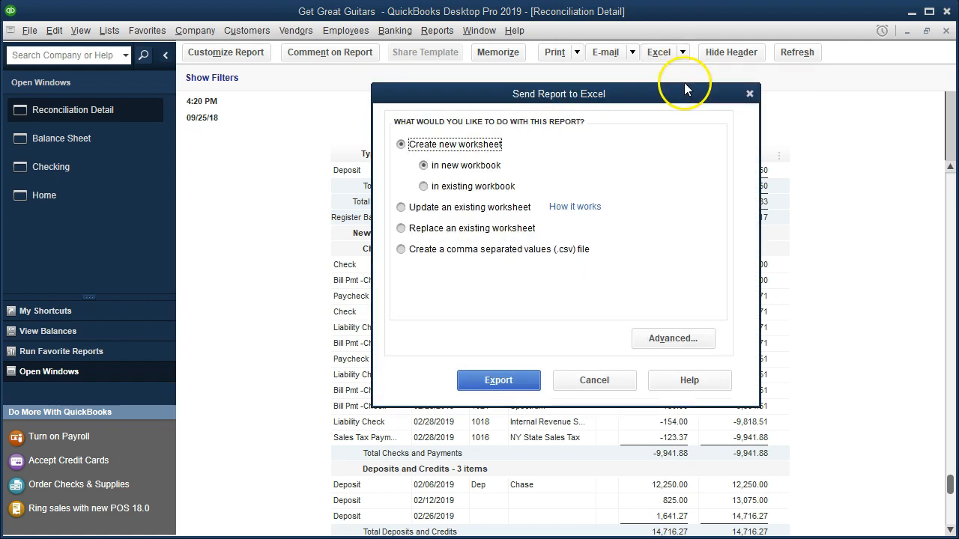
pyautogui.click(465, 194)
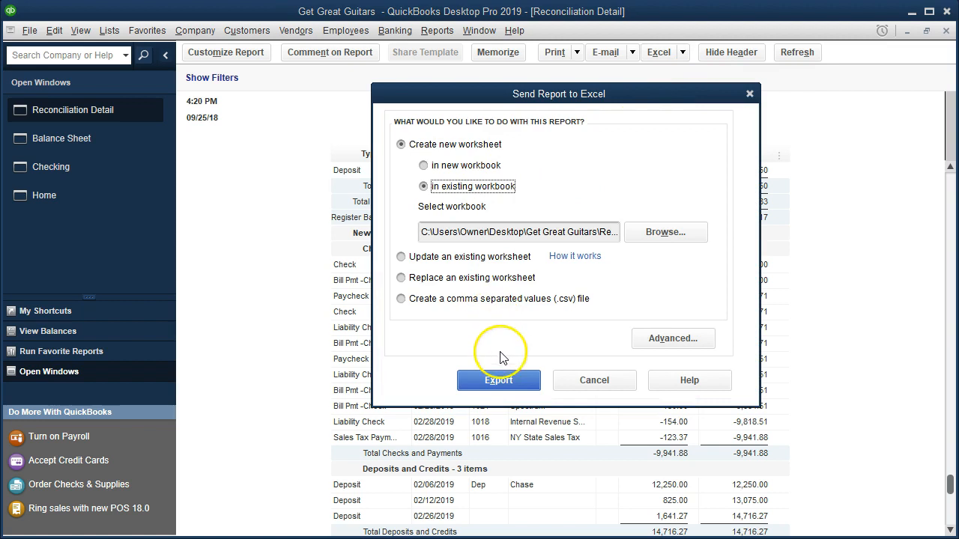
# - Choose Section 9 Reports.xlsx from the Section 9 folder as the target workbook and export the report
pyautogui.click(665, 233)
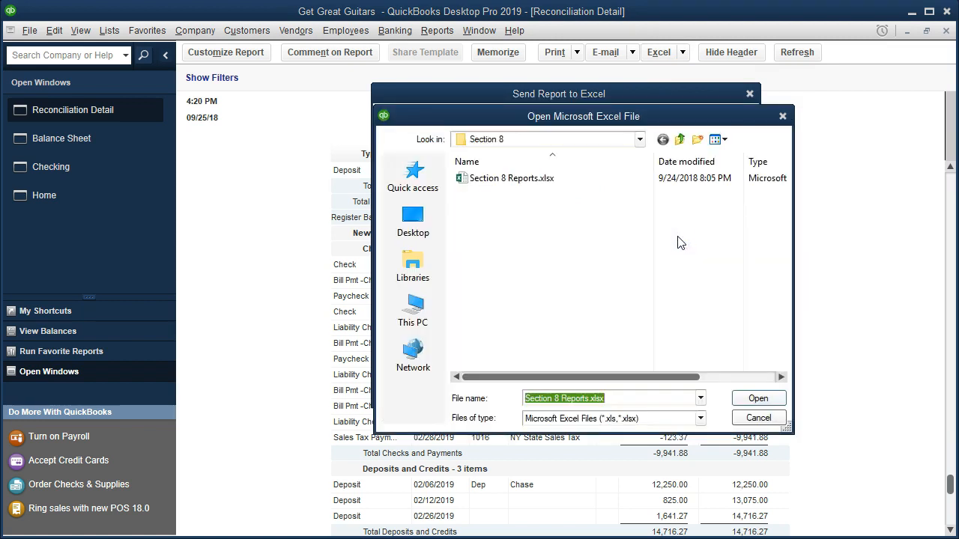
pyautogui.click(641, 139)
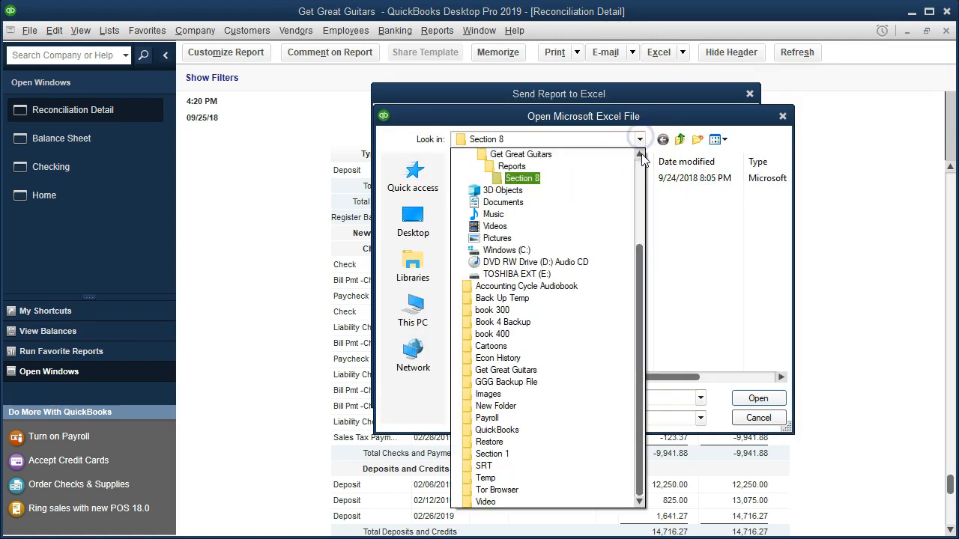
pyautogui.click(639, 154)
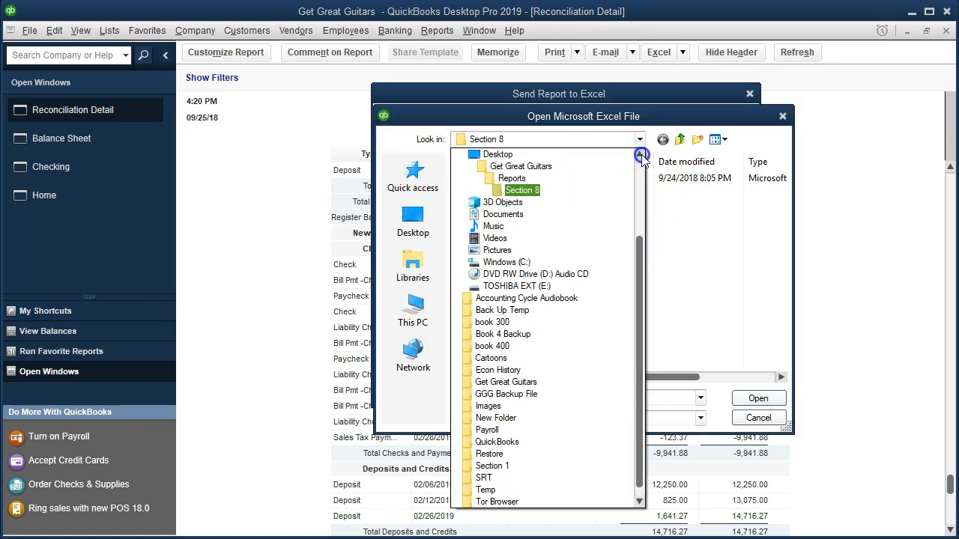
pyautogui.click(595, 179)
pyautogui.doubleClick(503, 221)
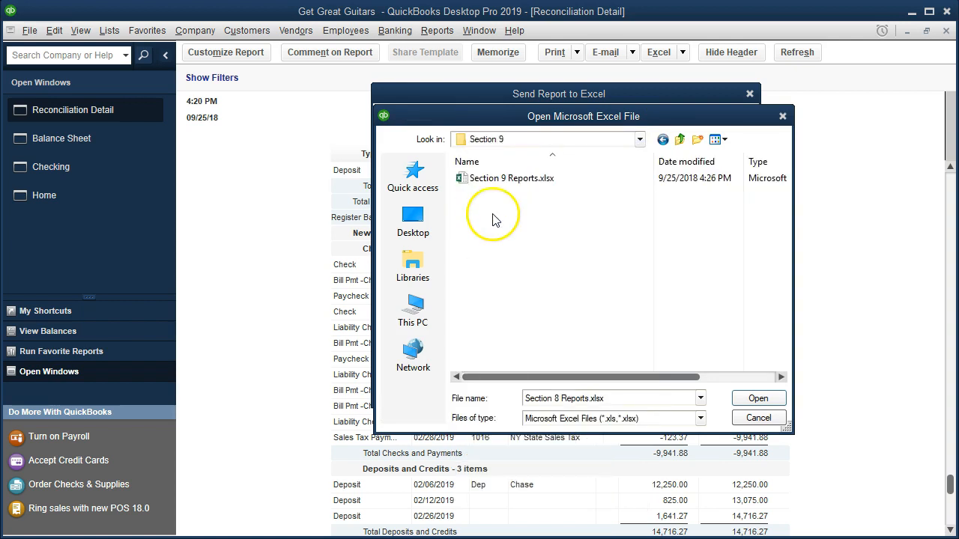
pyautogui.click(484, 184)
pyautogui.click(483, 188)
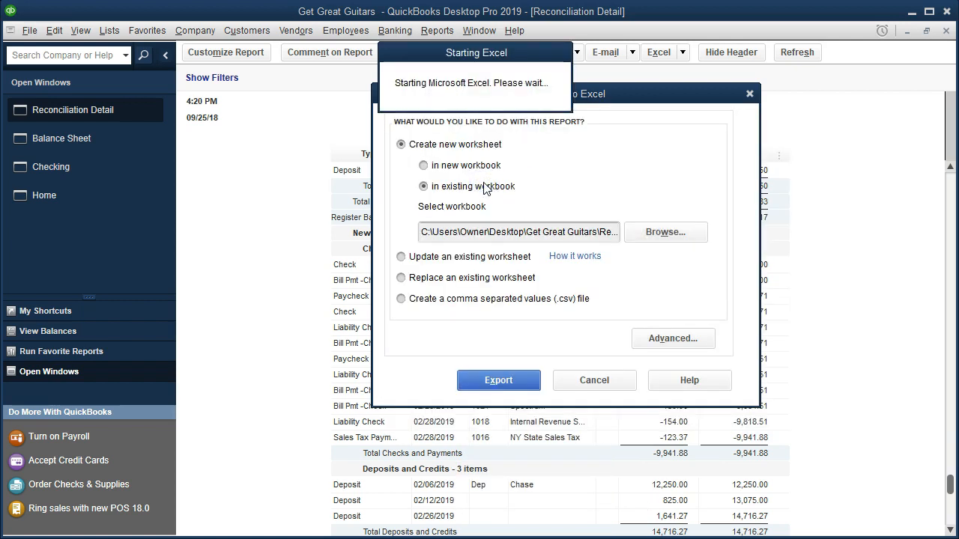
pyautogui.click(500, 382)
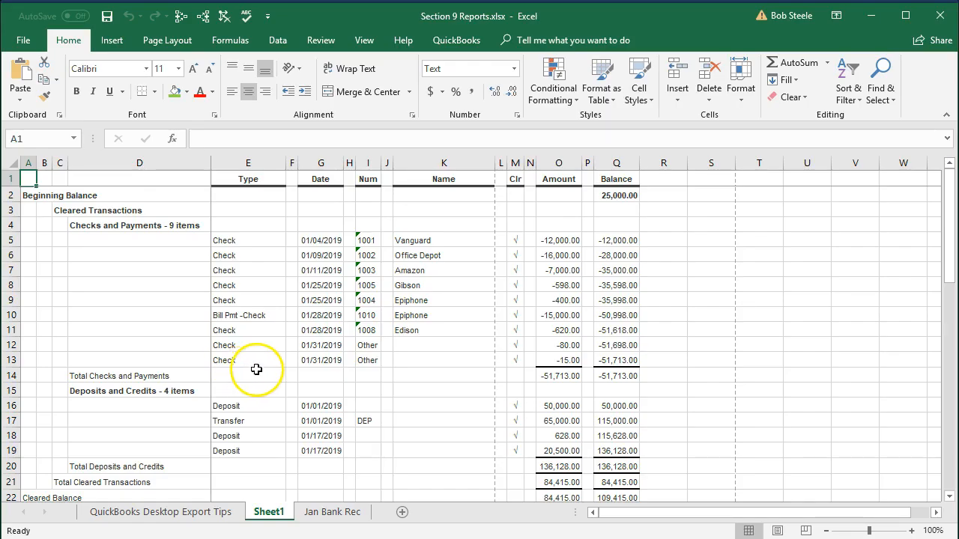
# - Move Sheet1 after the Jan Bank Rec sheet and rename it "Jan Det Bank Rec"
pyautogui.click(364, 39)
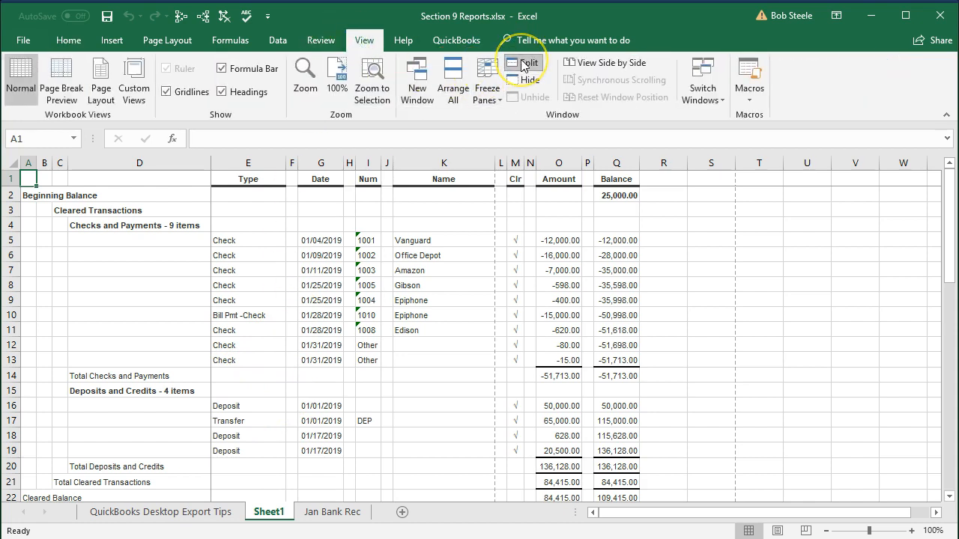
pyautogui.moveTo(268, 497); pyautogui.dragTo(376, 510)
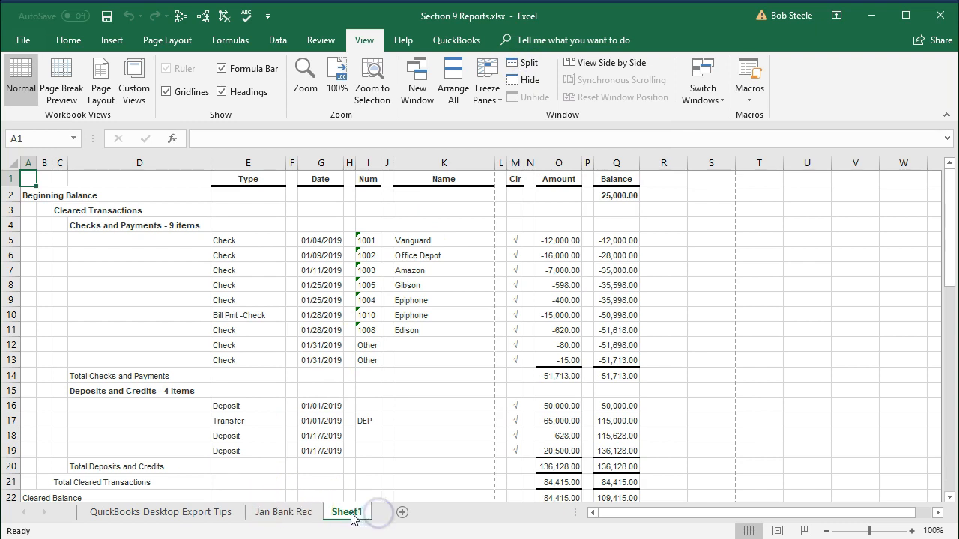
pyautogui.doubleClick(352, 515)
pyautogui.write('Jan Det')
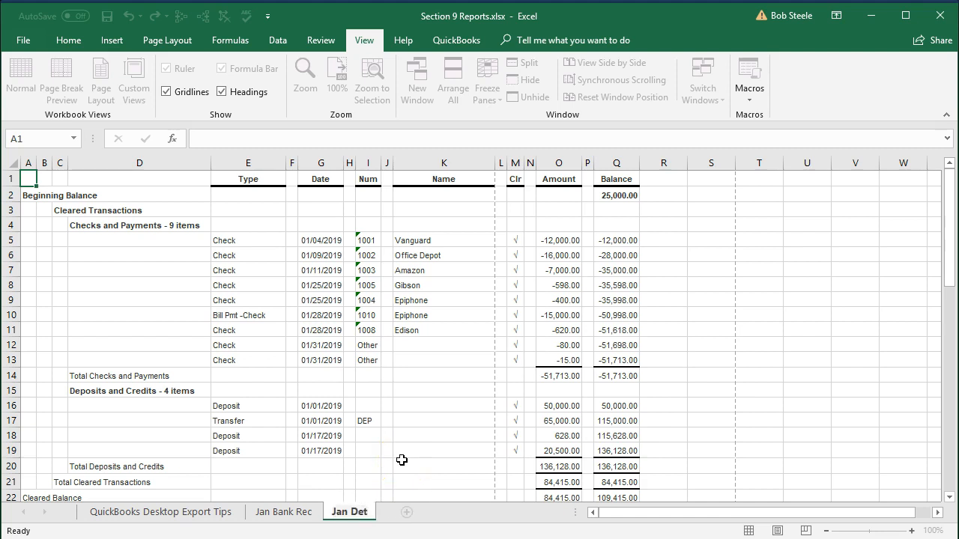
pyautogui.write(' Bank Rec')
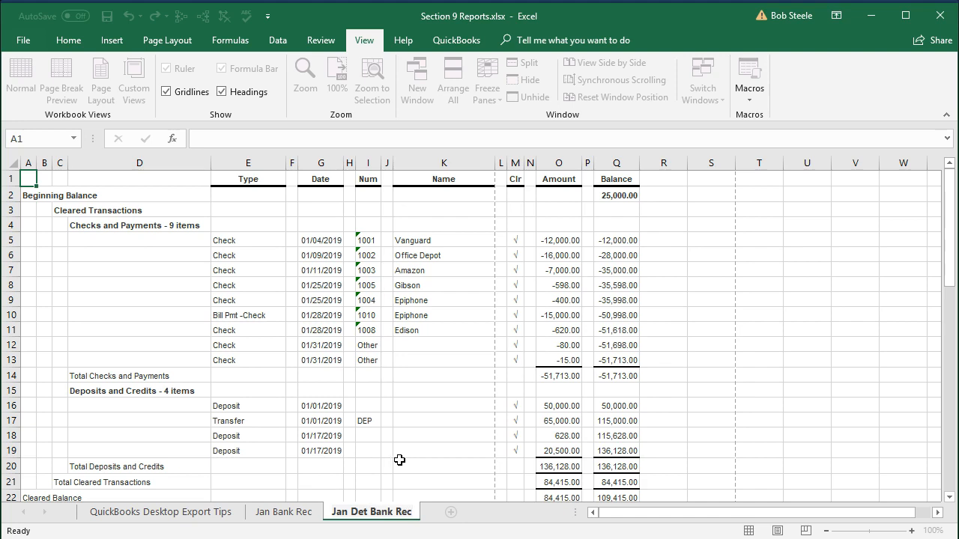
pyautogui.click(400, 460)
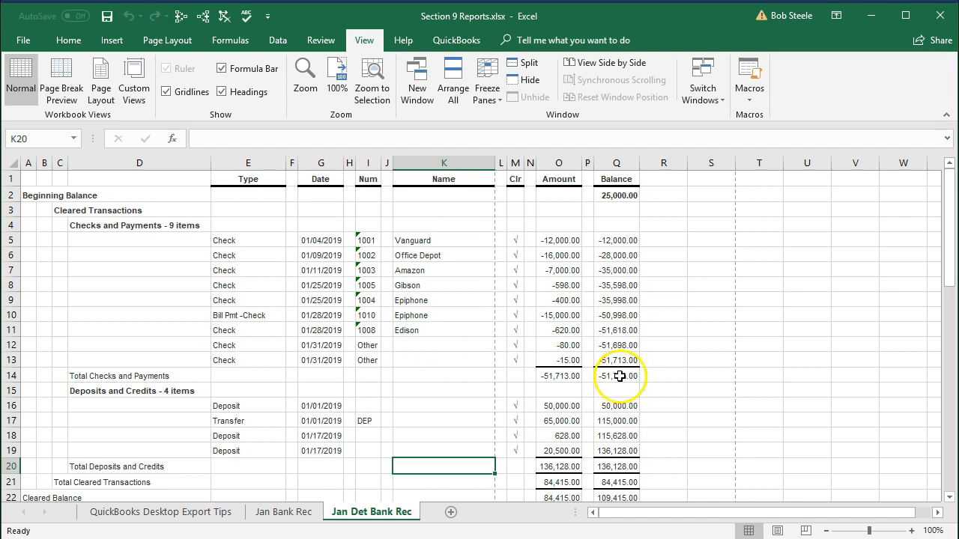
# - Preview the Jan Det Bank Rec sheet's page layout, return to the normal view, and set its orientation to landscape
pyautogui.click(775, 530)
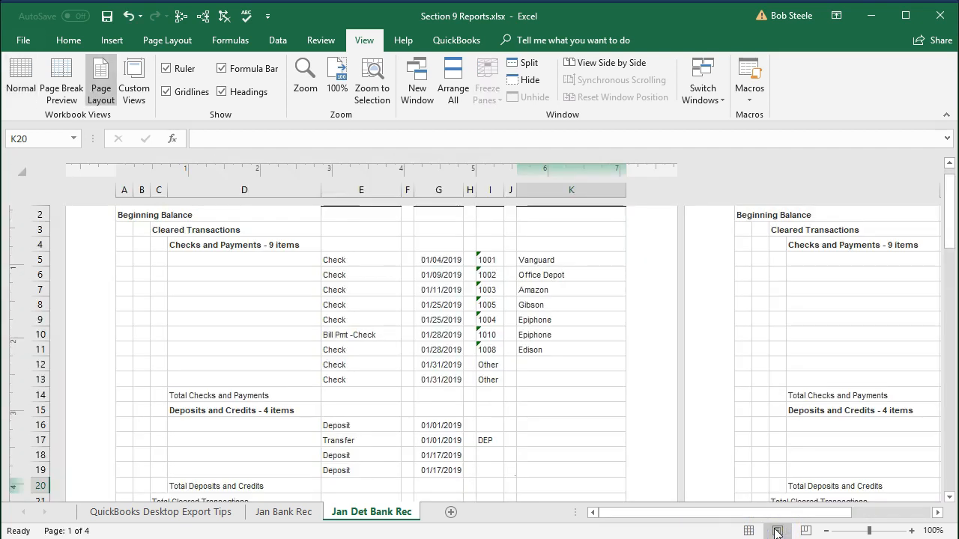
pyautogui.click(749, 530)
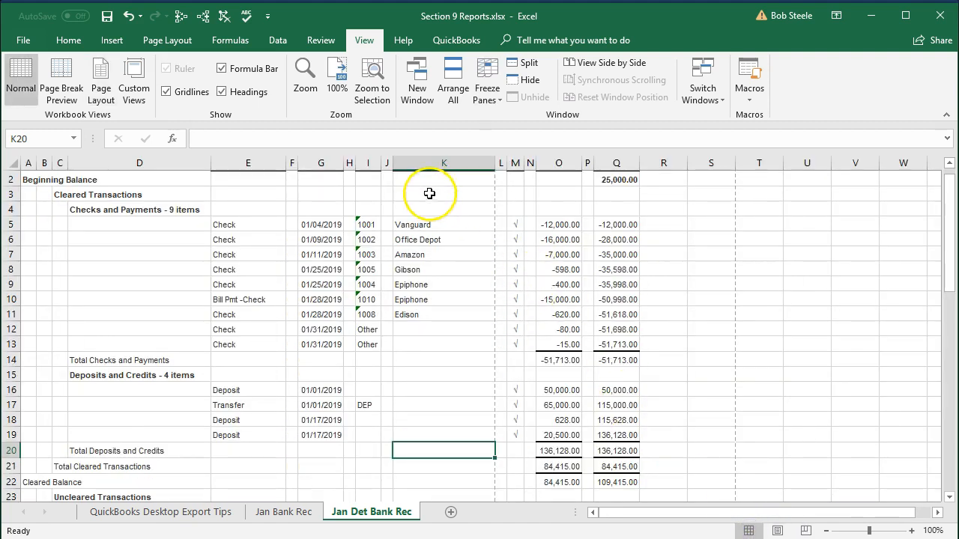
pyautogui.click(171, 41)
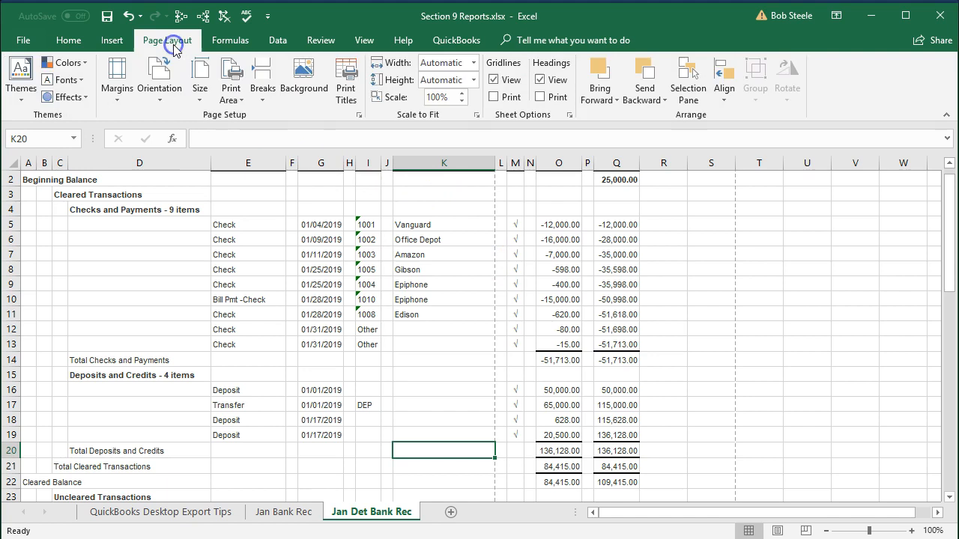
pyautogui.click(161, 75)
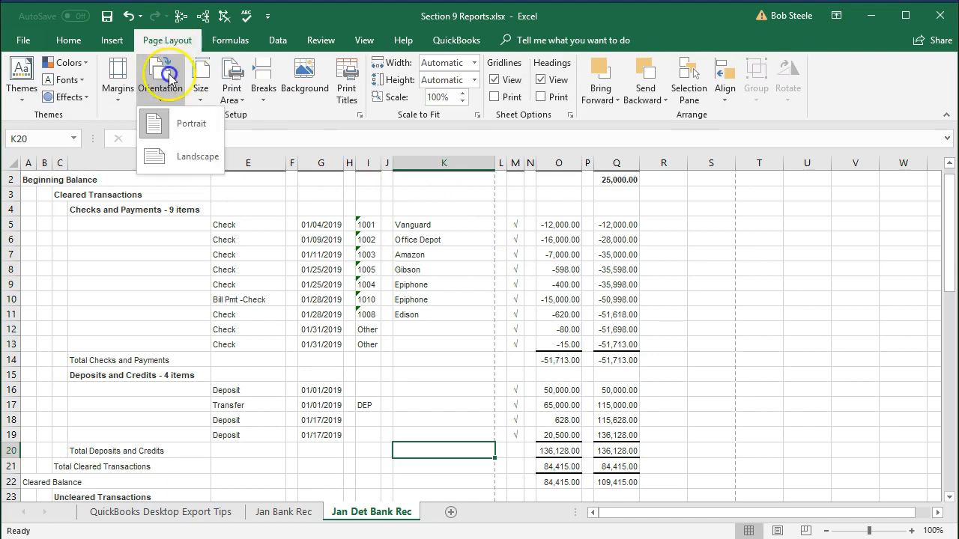
pyautogui.click(172, 155)
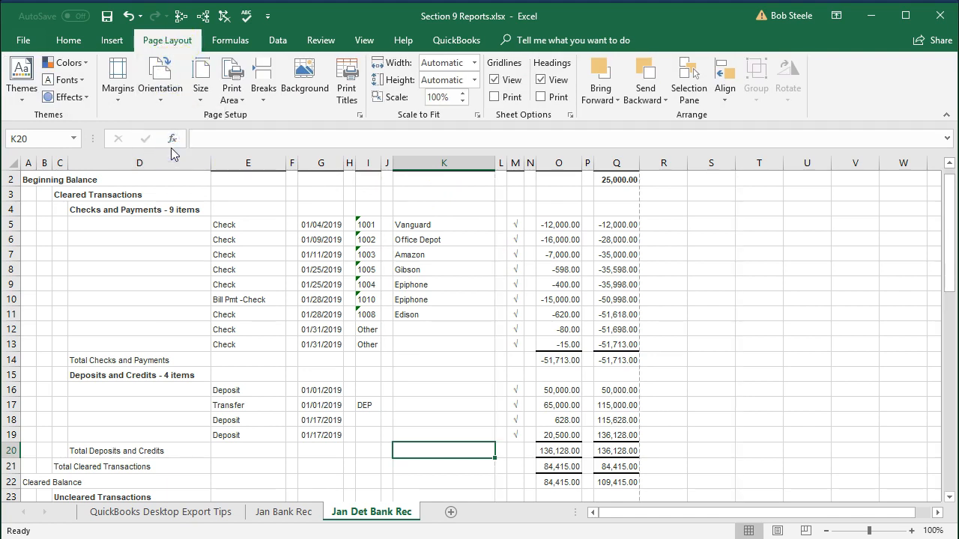
# - Look over the exported transactions and duplicate the Jan Det Bank Rec sheet at the end of the workbook
pyautogui.scroll(1, 498, 349)
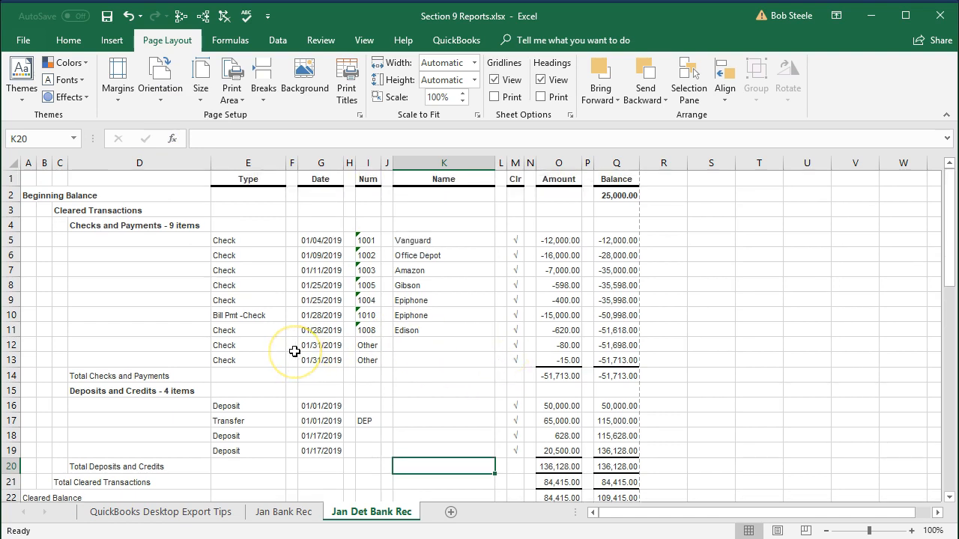
pyautogui.scroll(-3, 294, 351)
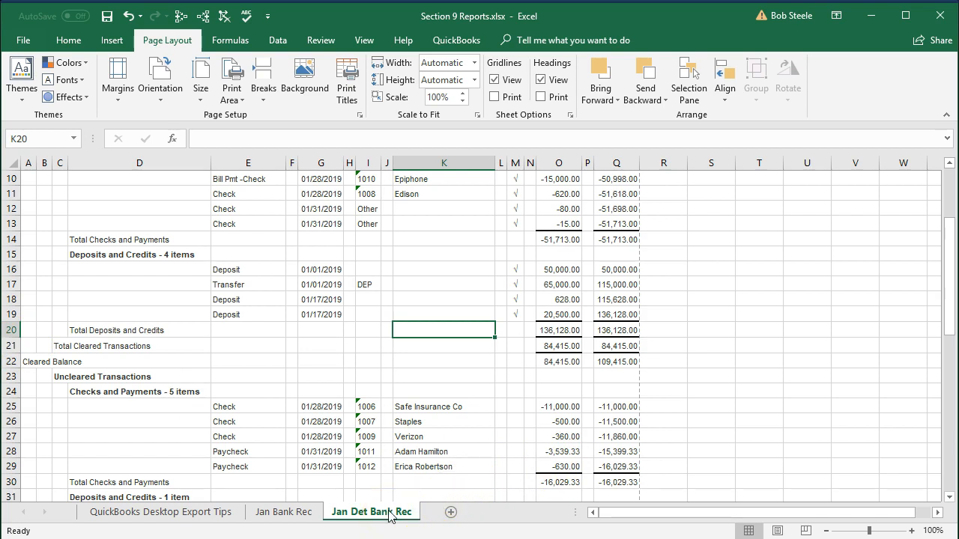
pyautogui.moveTo(389, 513); pyautogui.dragTo(445, 519)
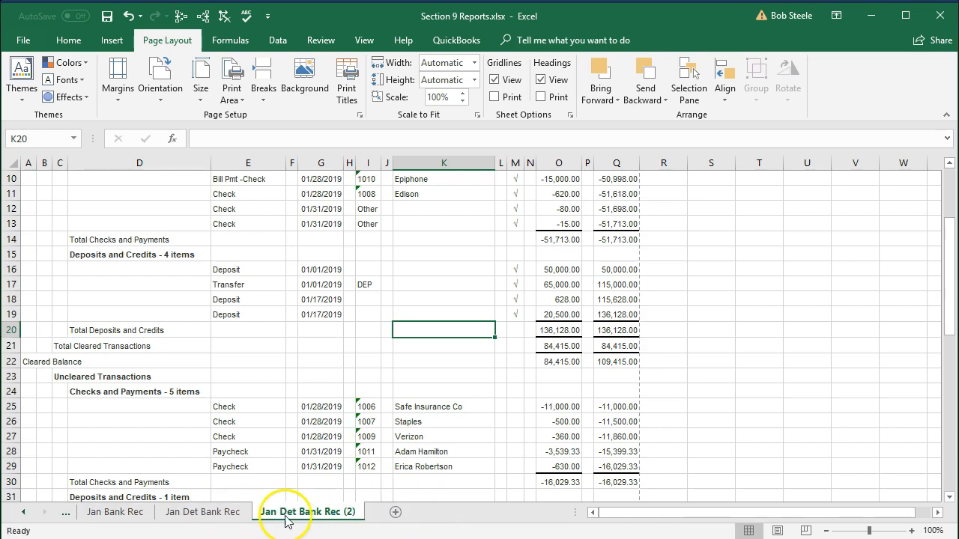
# - Delete rows 2 to 21 of the duplicate sheet, from Beginning Balance through Total Cleared Transactions
pyautogui.click(97, 335)
pyautogui.scroll(3, 97, 335)
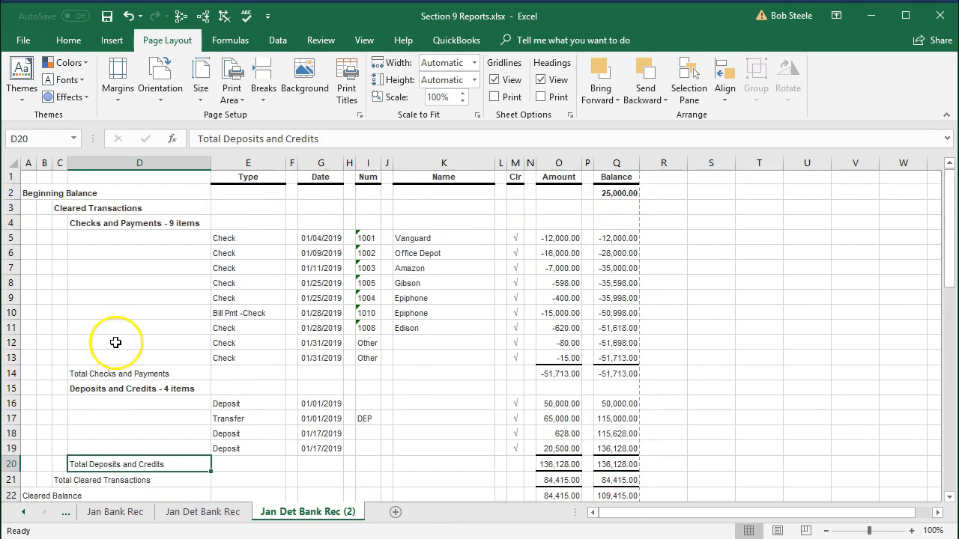
pyautogui.moveTo(11, 195); pyautogui.dragTo(10, 359)
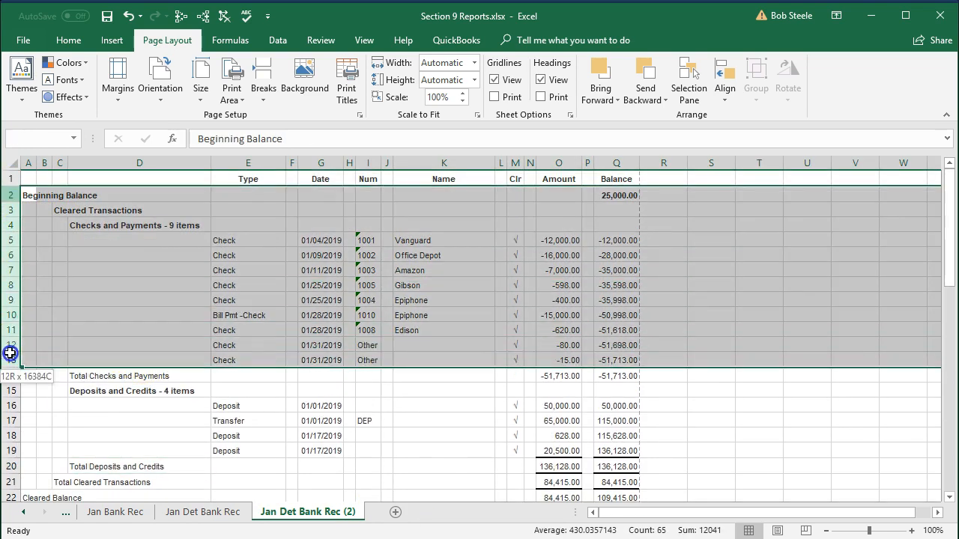
pyautogui.moveTo(11, 195); pyautogui.dragTo(10, 407)
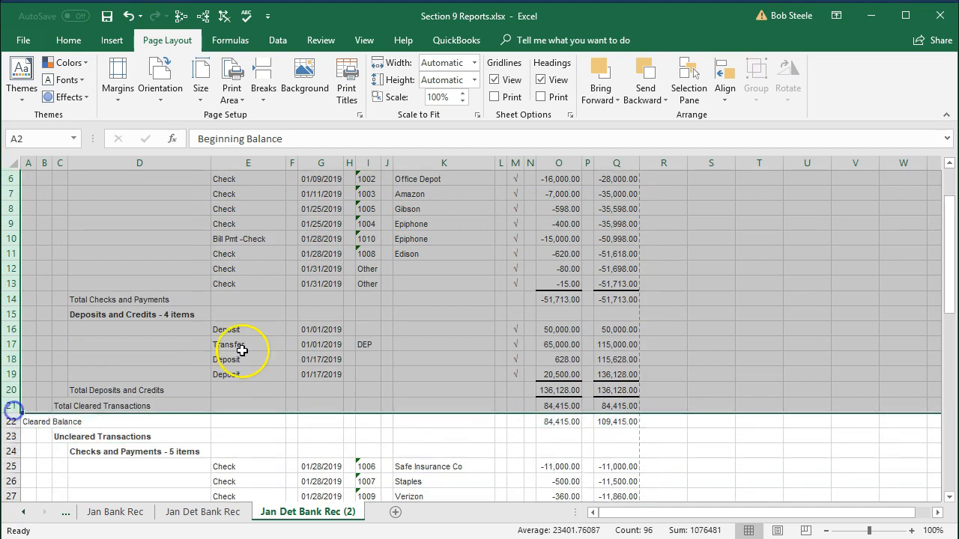
pyautogui.rightClick(242, 350)
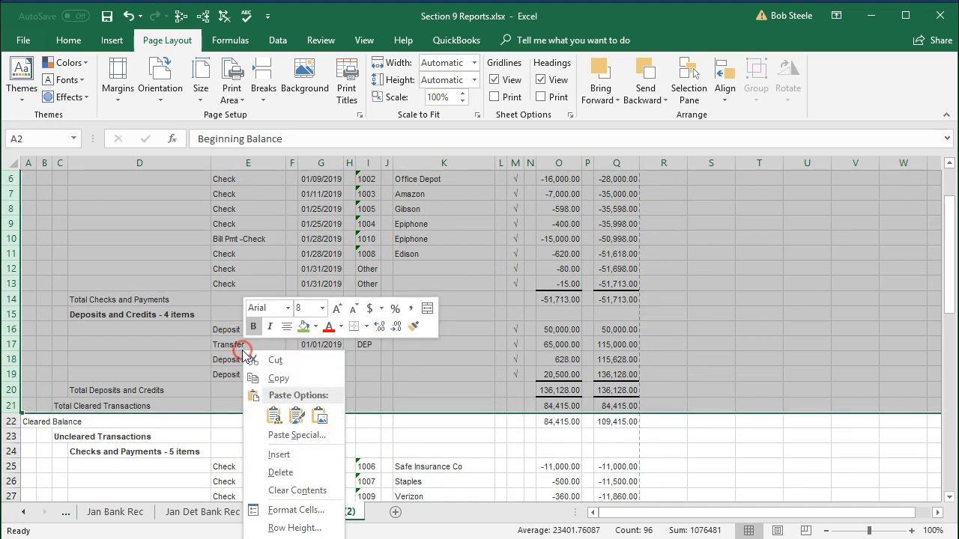
pyautogui.click(274, 472)
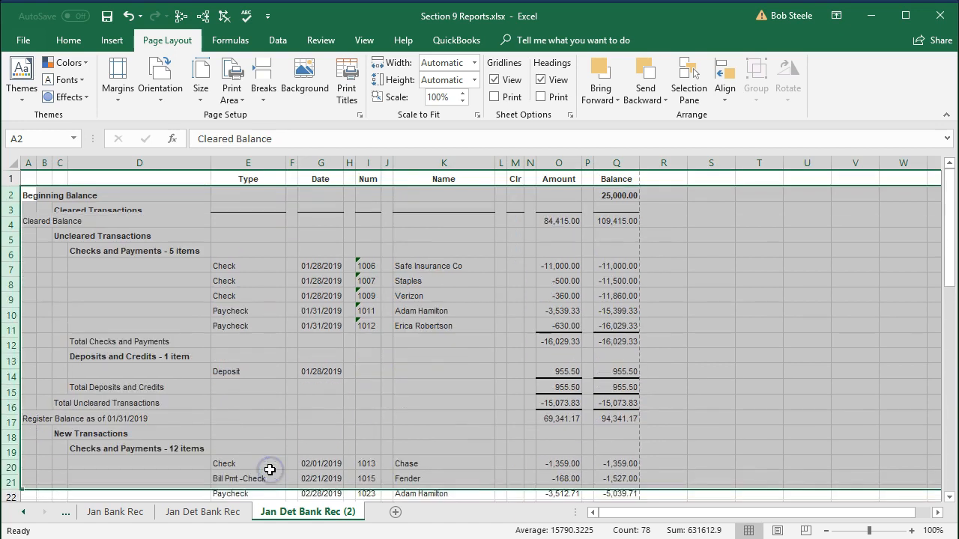
pyautogui.click(515, 316)
# - Compare the duplicate sheet's cleared balance with the January 31 balance in the Bank Rec workbook, then return to Section 9 Reports
pyautogui.click(608, 198)
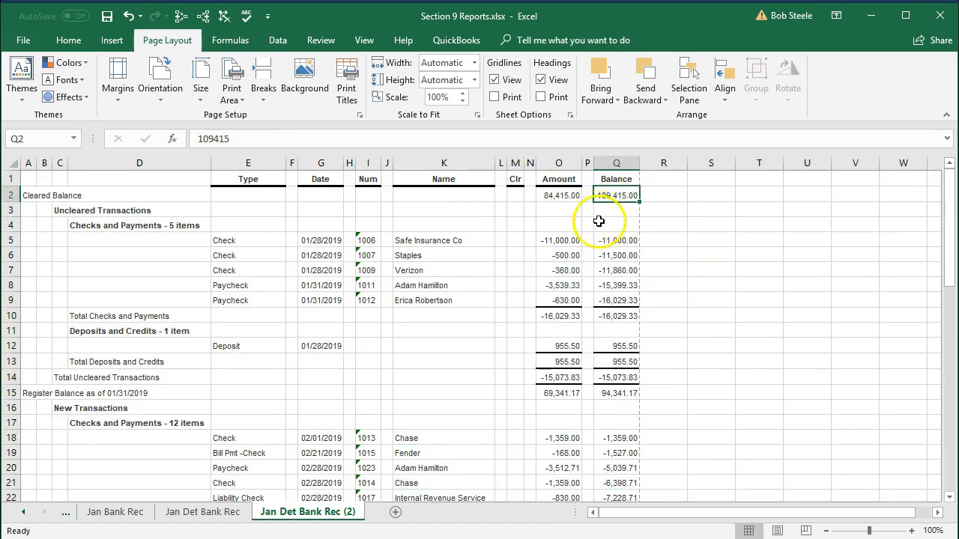
pyautogui.click(386, 538)
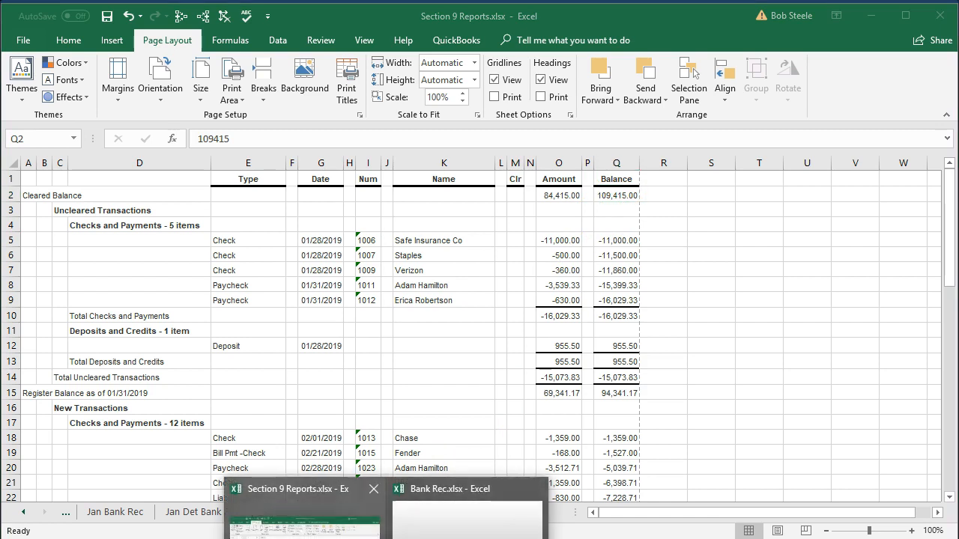
pyautogui.click(465, 514)
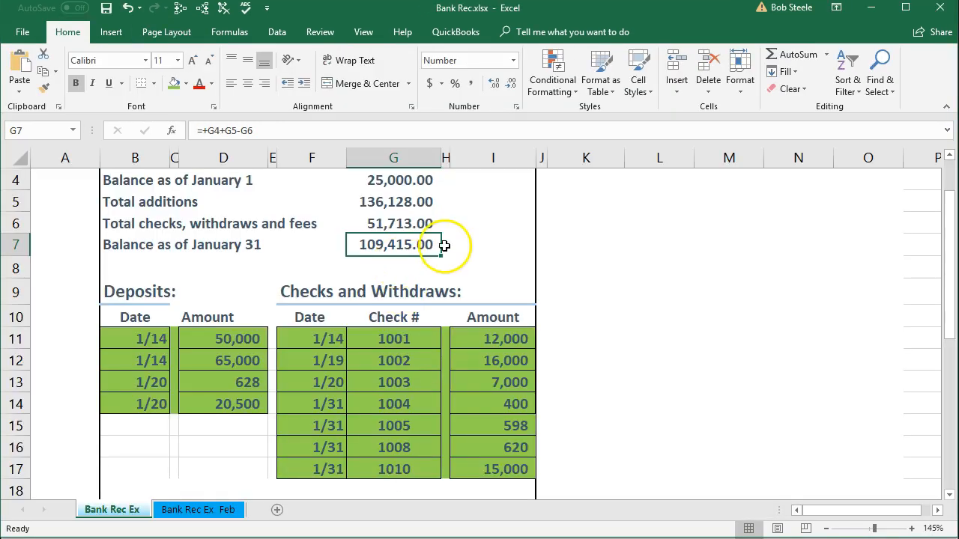
pyautogui.click(871, 8)
# - Check the register balance in the duplicate sheet and delete the rows below it, from New Transactions through Ending Balance
pyautogui.scroll(-1, 386, 347)
pyautogui.scroll(-2, 385, 347)
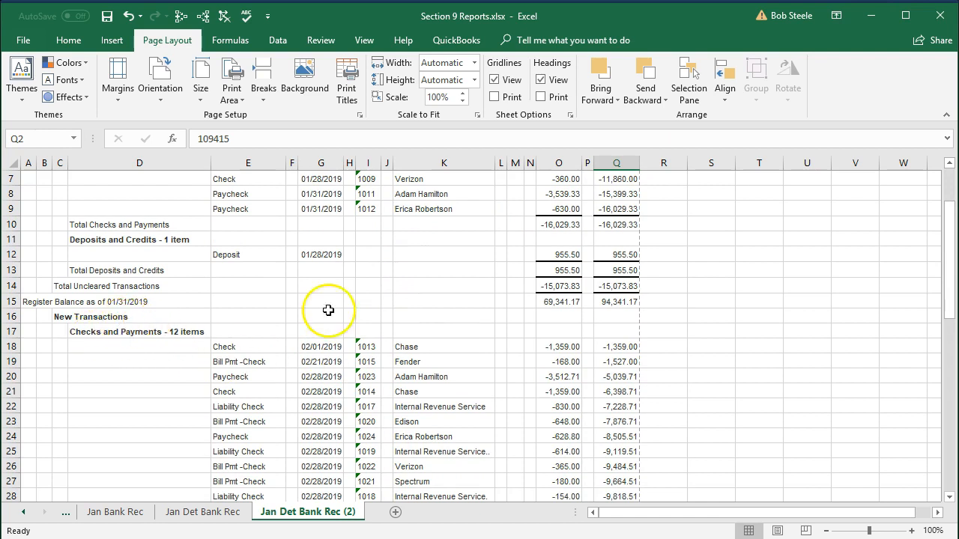
pyautogui.click(607, 305)
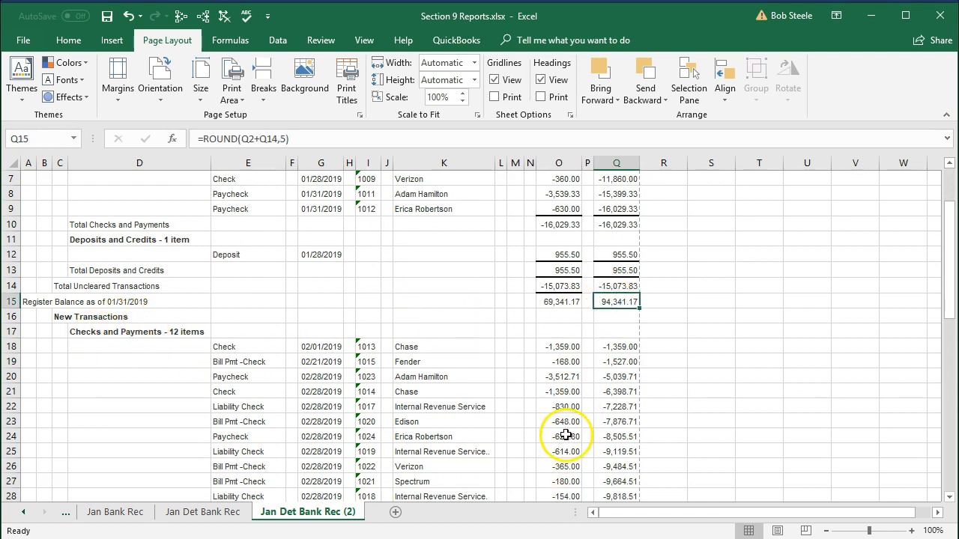
pyautogui.moveTo(13, 317); pyautogui.dragTo(80, 460)
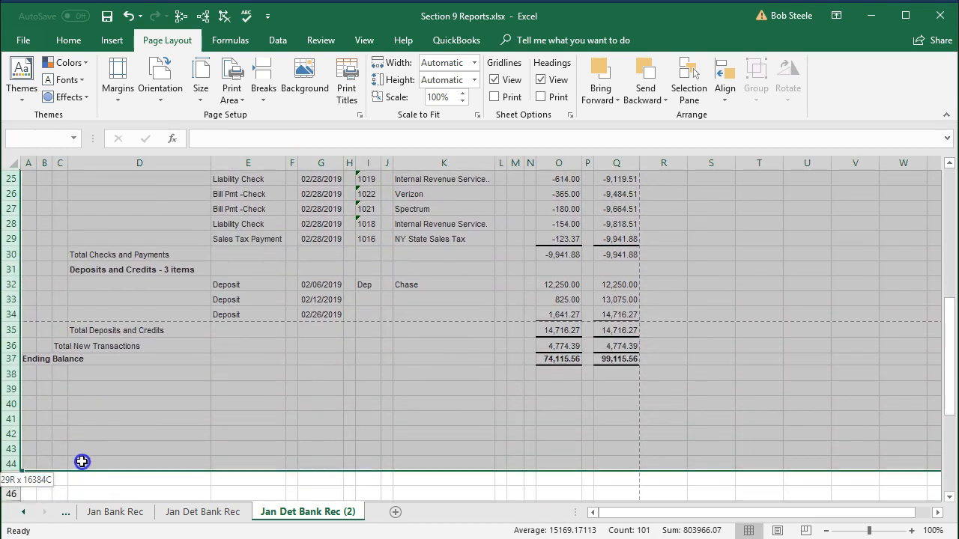
pyautogui.rightClick(189, 429)
pyautogui.click(217, 323)
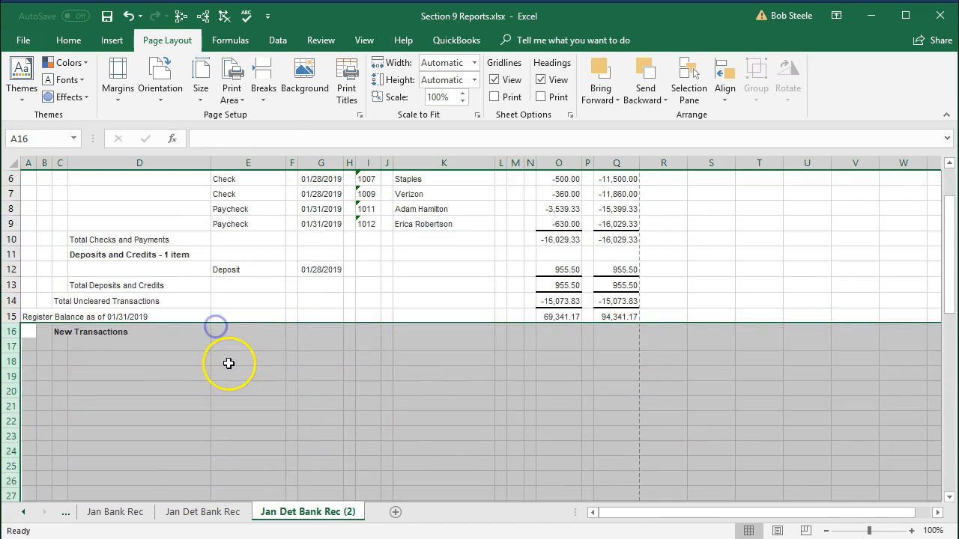
pyautogui.scroll(2, 229, 364)
pyautogui.click(222, 380)
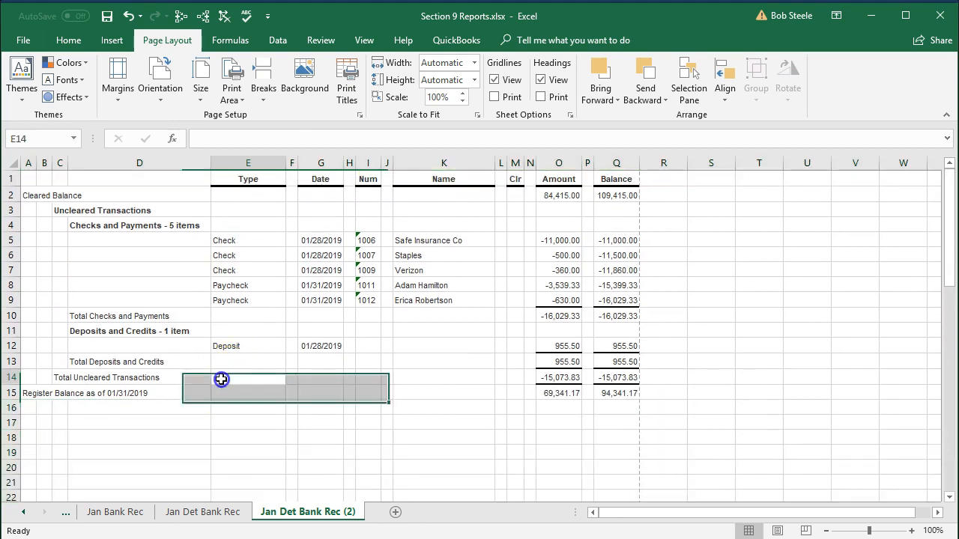
# - Compare the duplicate sheet's January 31 register balance with the Checking balance on the QuickBooks Balance Sheet, then return to Section 9 Reports
pyautogui.click(616, 392)
pyautogui.hotkey('alt', 'Tab')
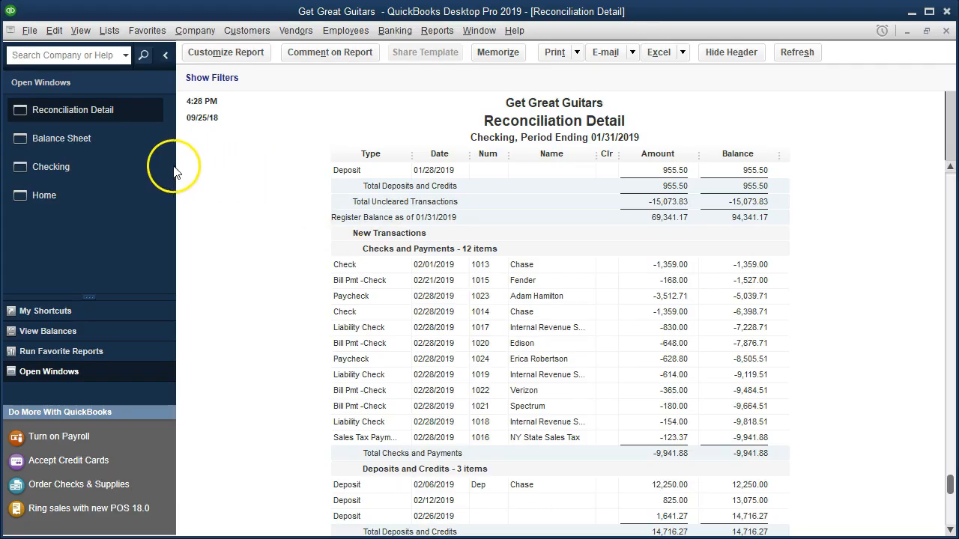
pyautogui.click(120, 138)
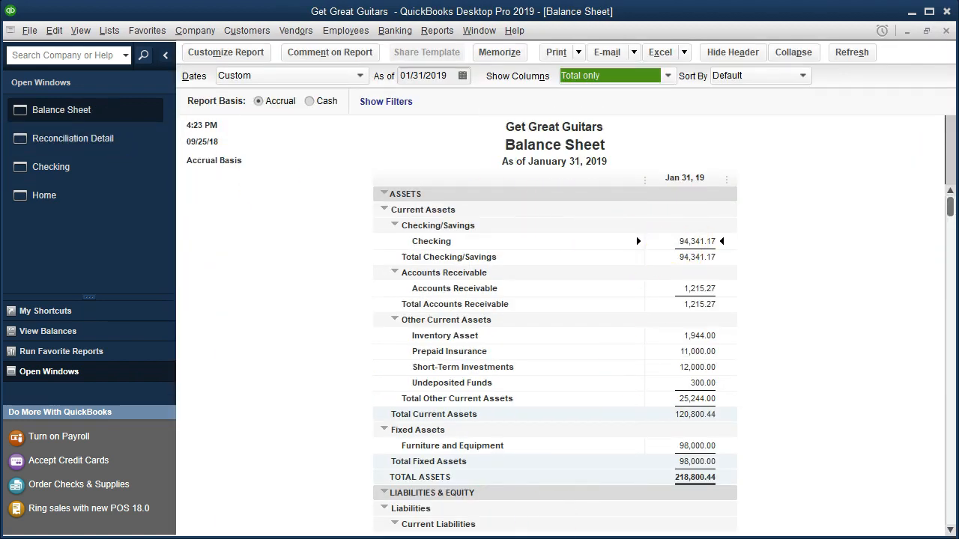
pyautogui.click(292, 522)
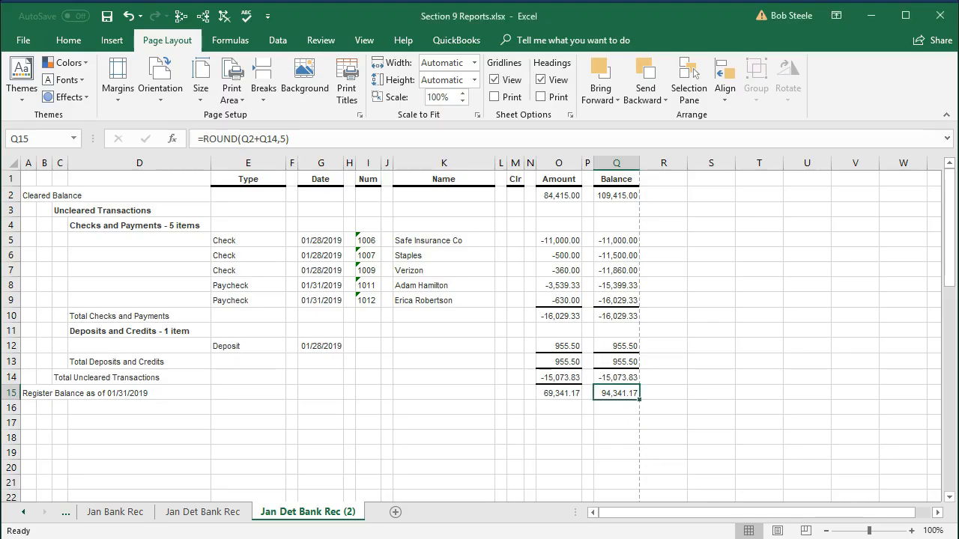
pyautogui.click(462, 434)
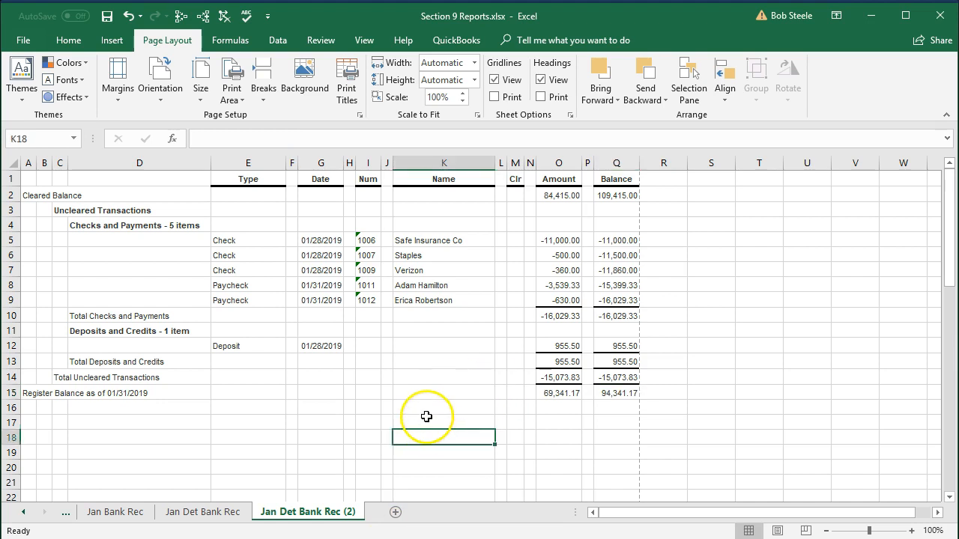
# - Review the uncleared transaction amounts and check the duplicate sheet with its report header in Page Layout view, then restore Normal view
pyautogui.moveTo(558, 240); pyautogui.dragTo(548, 349)
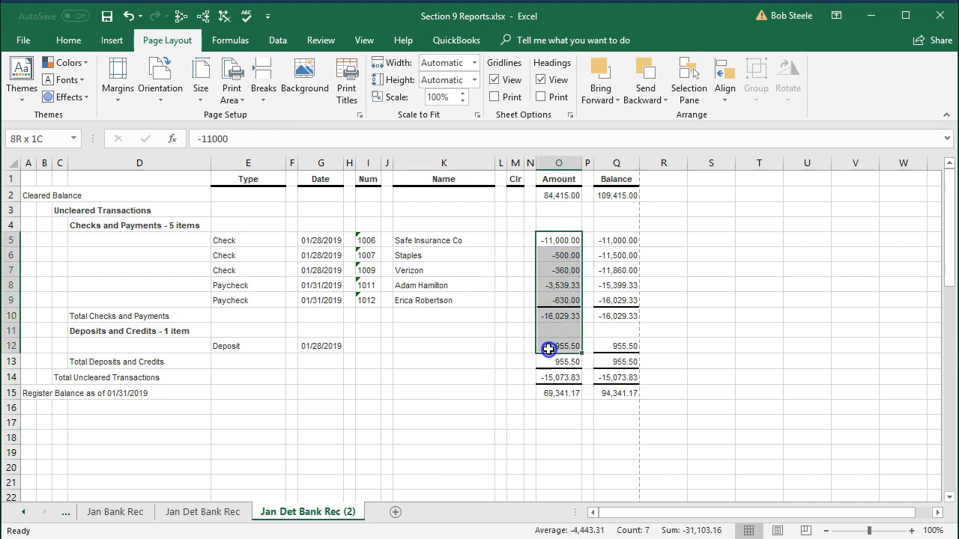
pyautogui.click(439, 397)
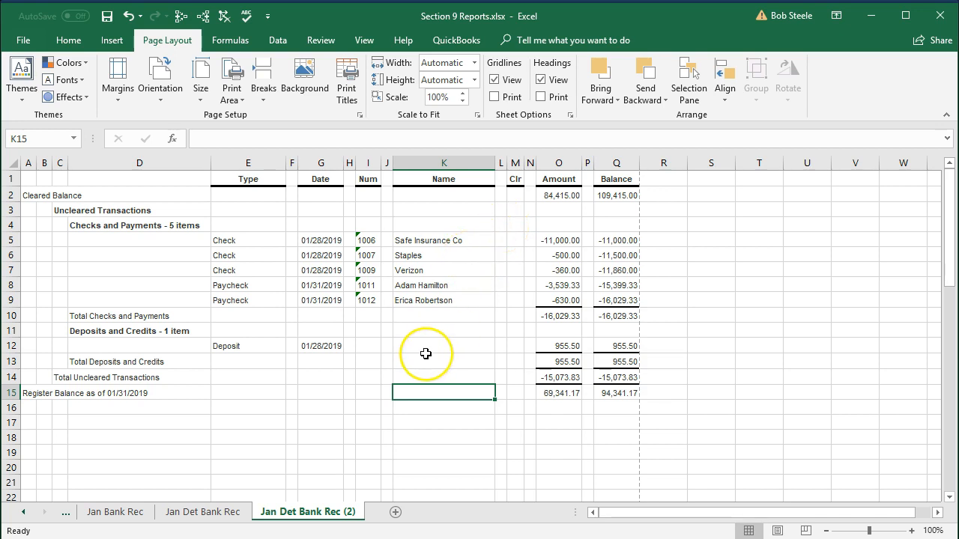
pyautogui.click(777, 531)
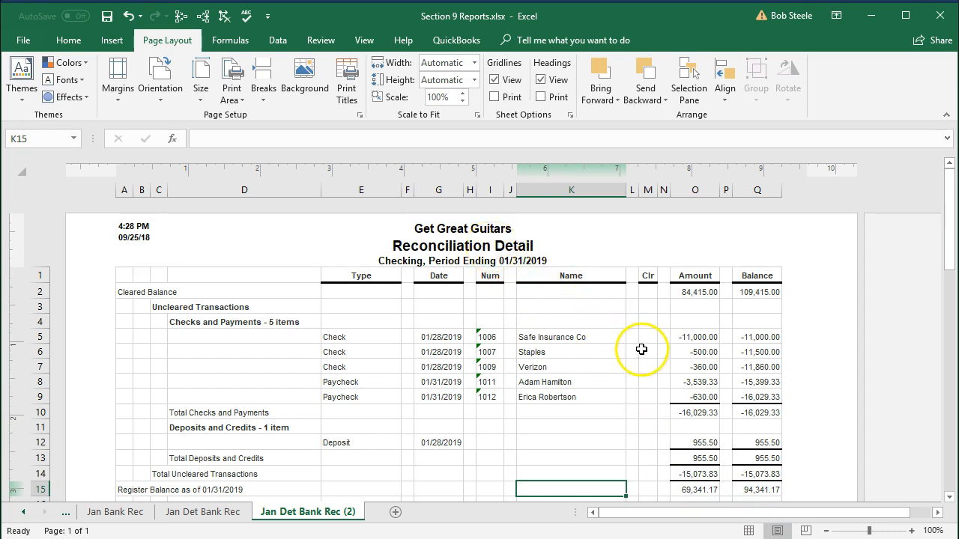
pyautogui.click(747, 532)
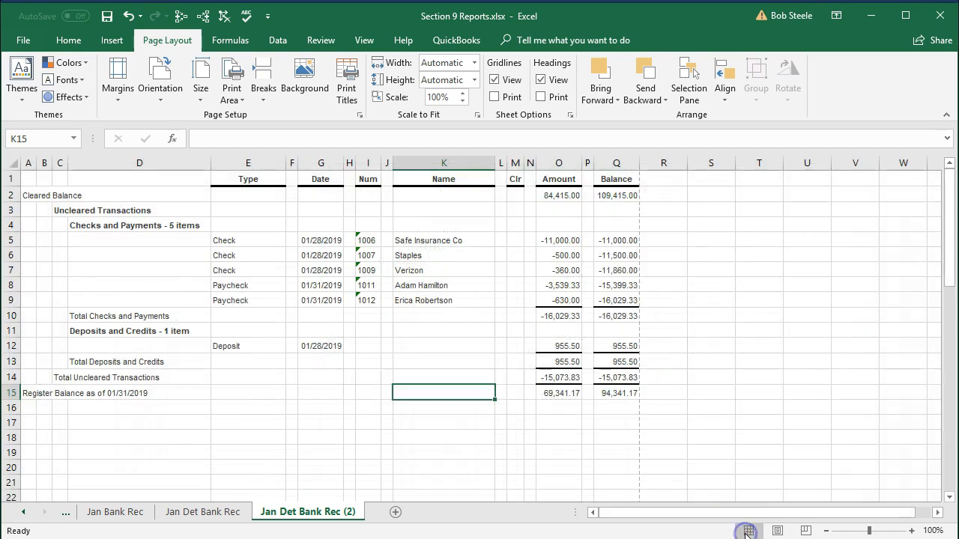
pyautogui.click(377, 418)
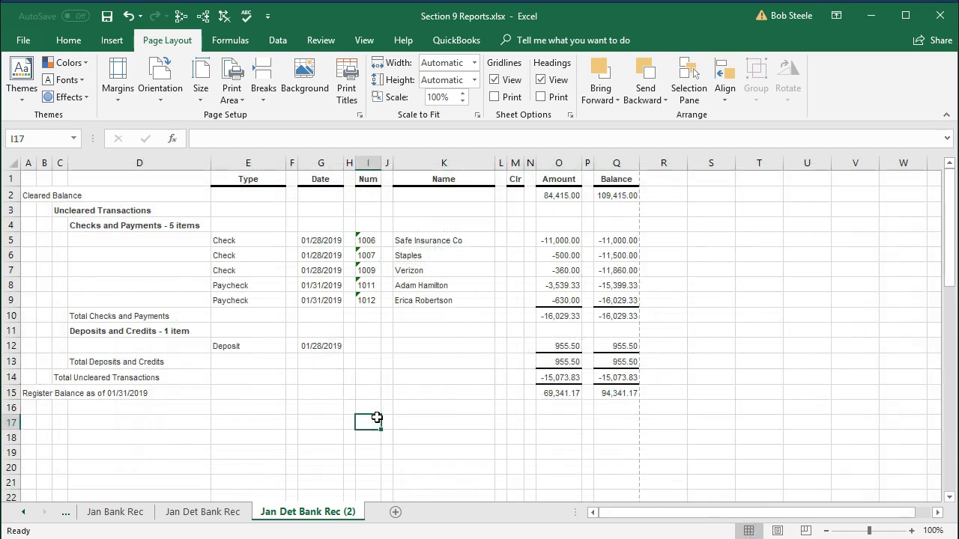